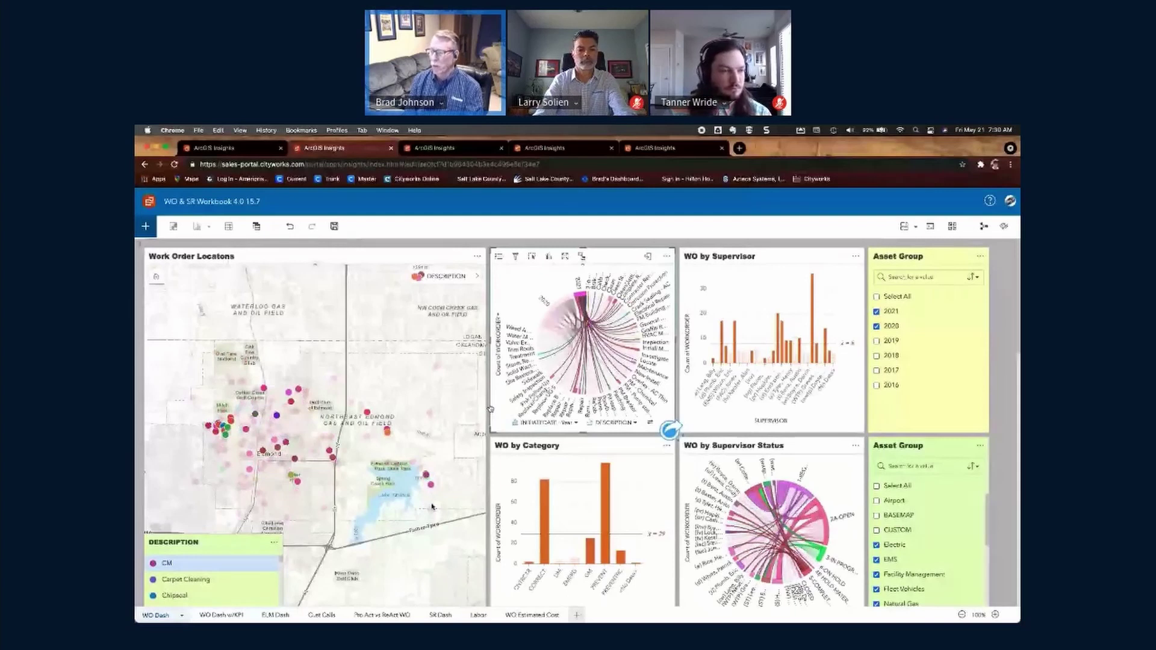
- Review the ELM Dash, Cust Calls and Pro Act vs ReAct WO pages, including the reactive work order cost and yearly charts
left_click(279, 614)
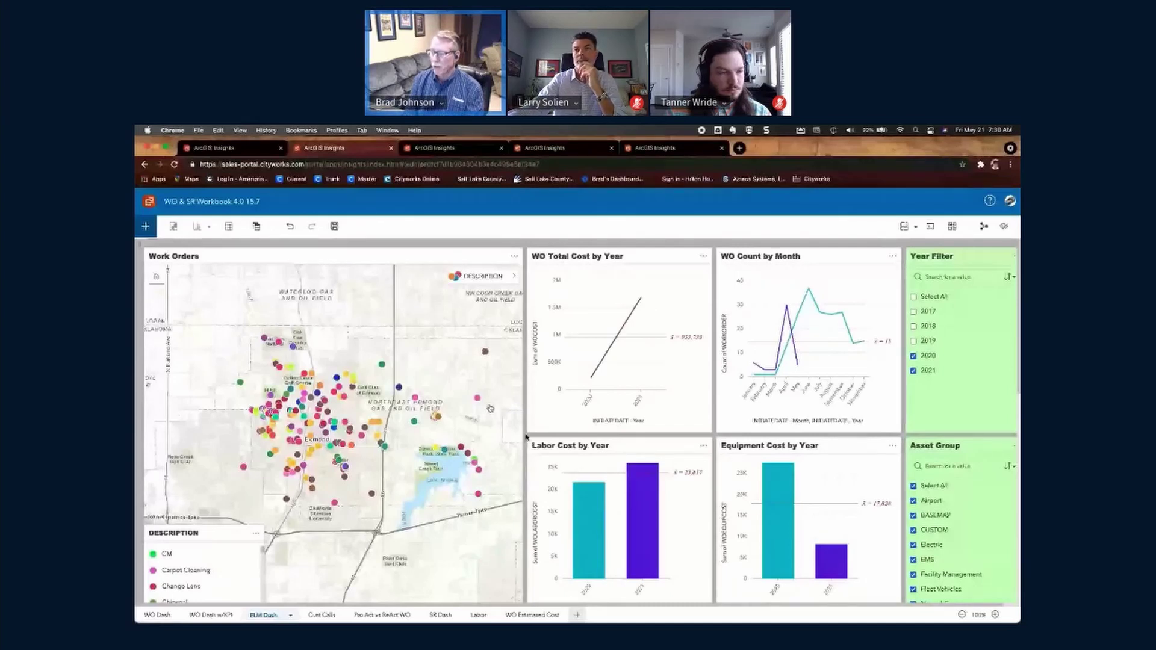
left_click(321, 616)
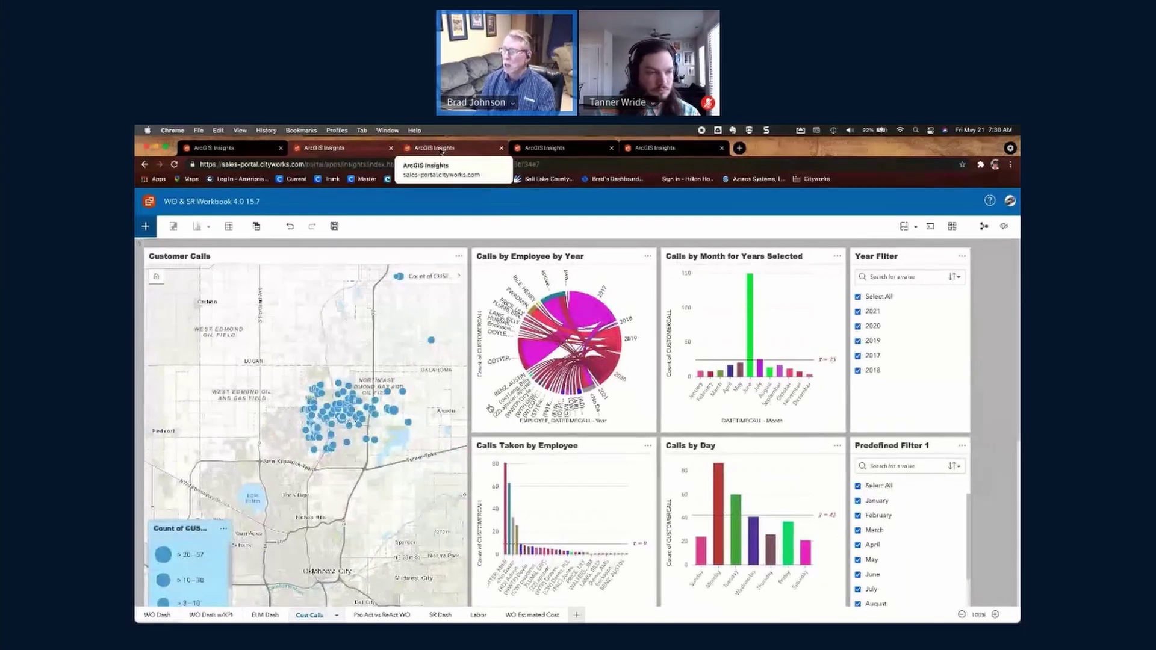
left_click(535, 149)
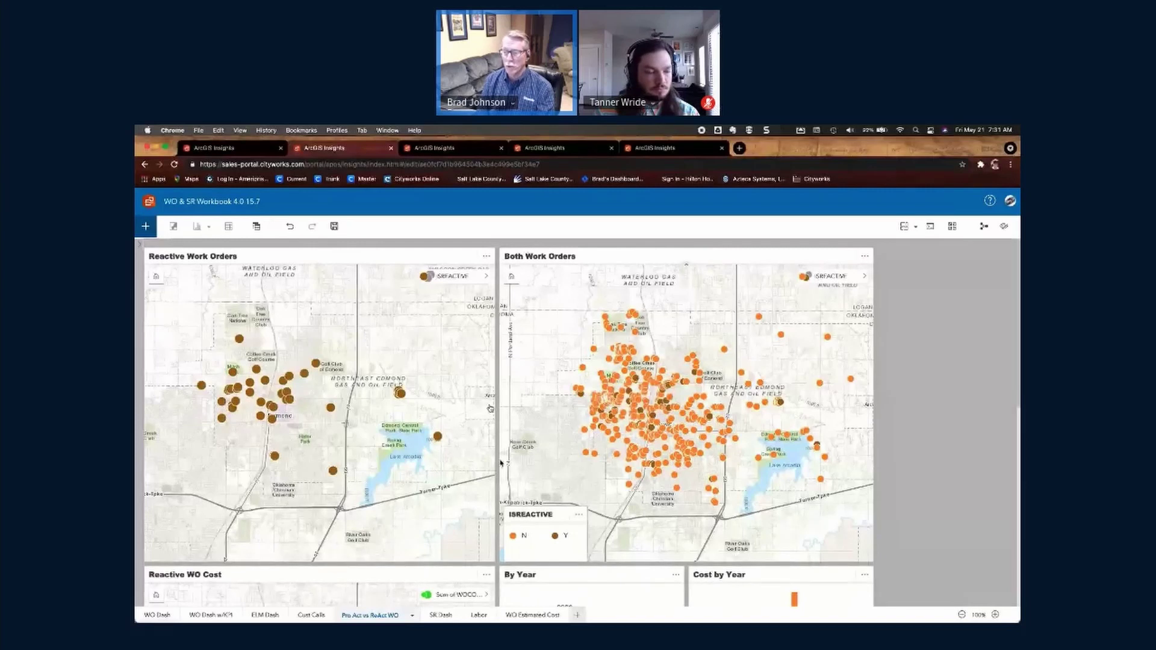
scroll(500, 464, "down", 4)
scroll(500, 463, "down", 5)
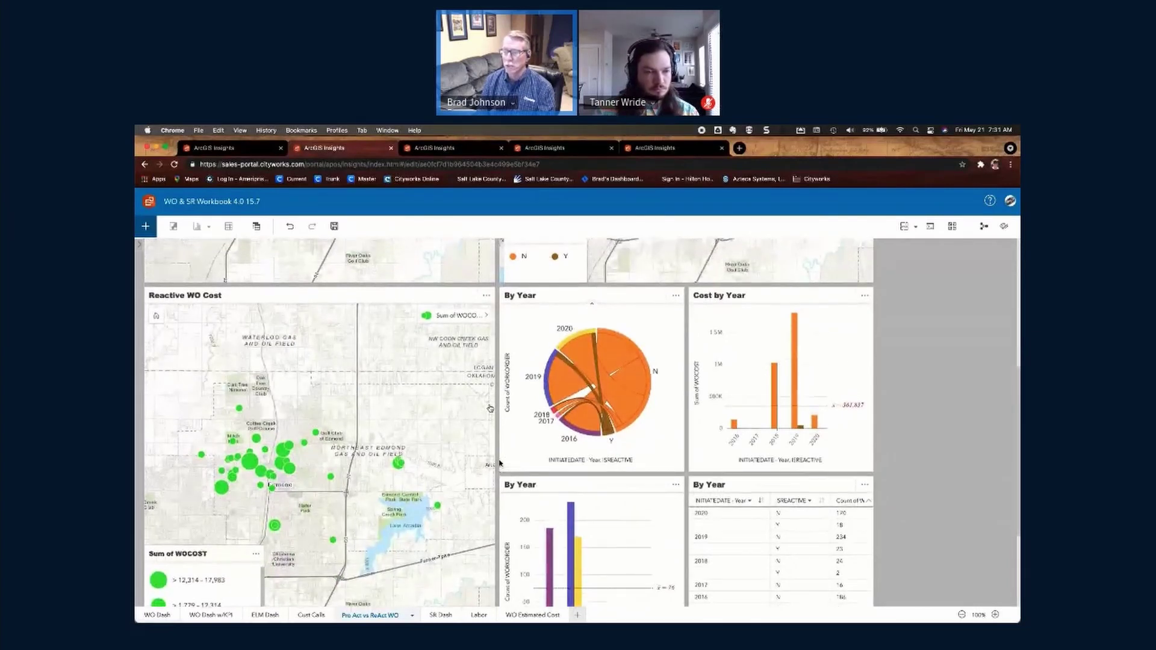
- View the SR Dash and Labor pages and inspect the 2020 segment of the Labor Pay by Year chart
left_click(446, 618)
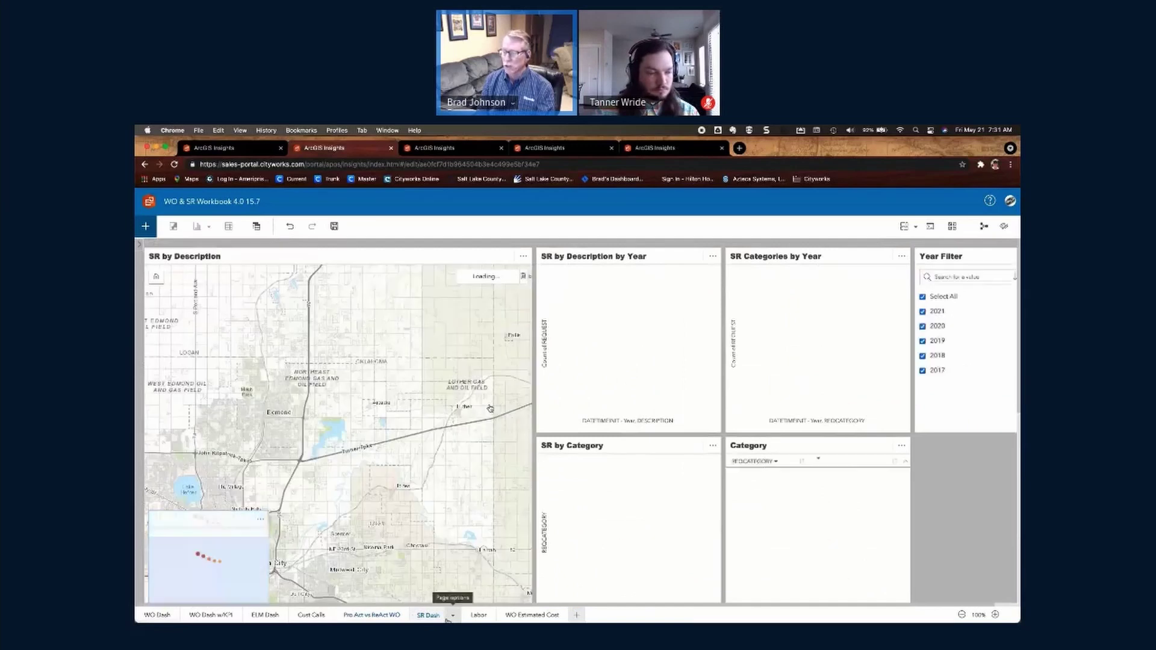
left_click(477, 615)
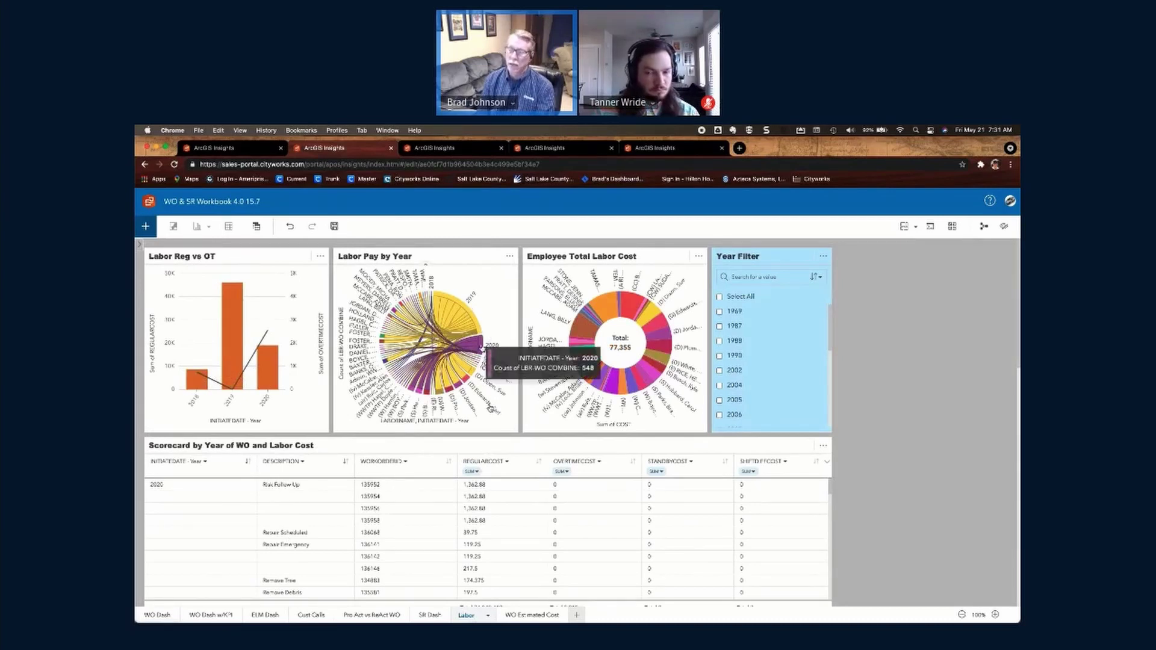
left_click(481, 347)
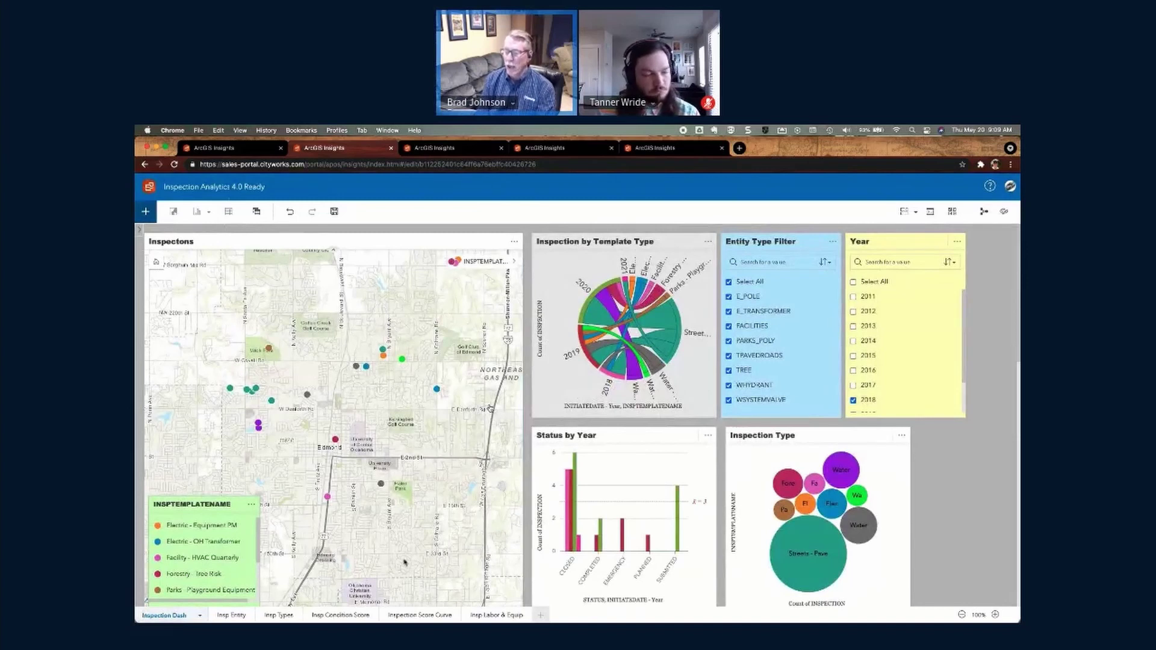
- Look through the Insp Condition Score, Inspection Score Curve and Insp Labor & Equip pages of the inspection workbook
left_click(340, 614)
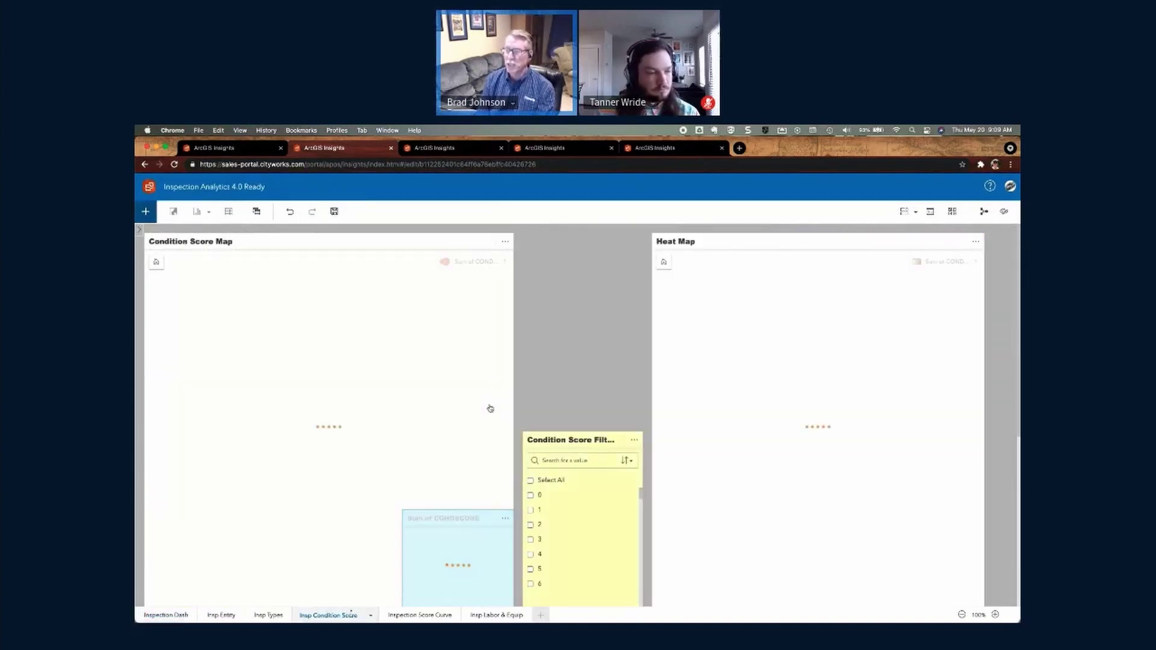
left_click(421, 614)
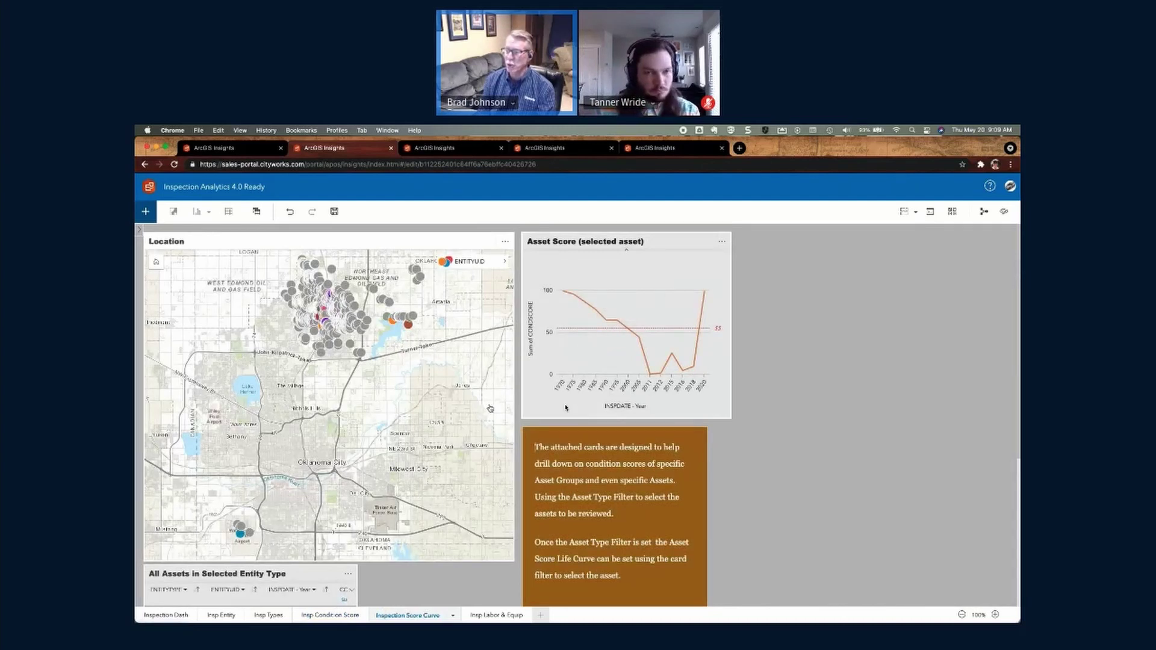
left_click(492, 616)
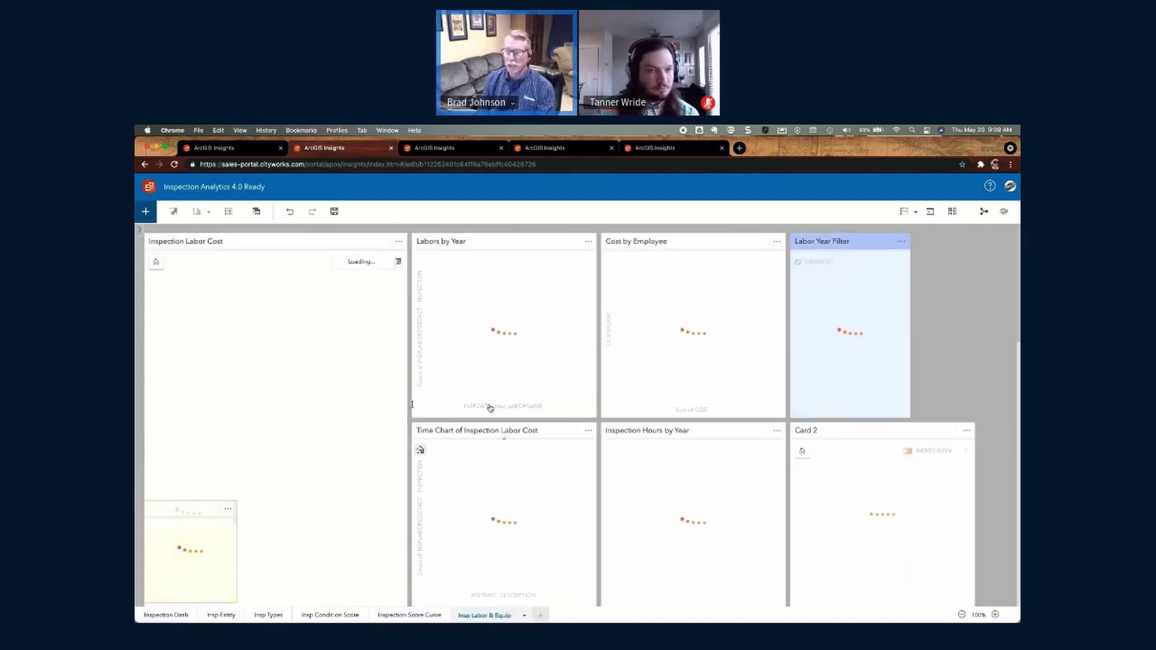
- Switch to the Storeroom Analytics workbook and review its Issue Dash, Supplier Dash and Velocity Dash pages
left_click(439, 152)
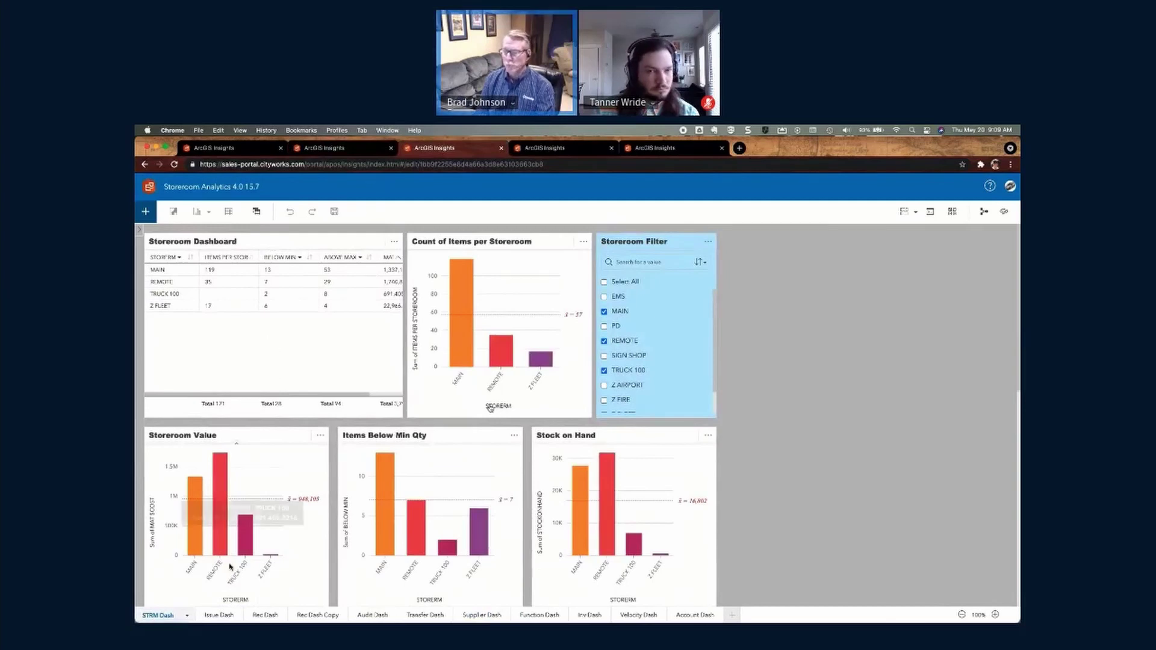
left_click(220, 615)
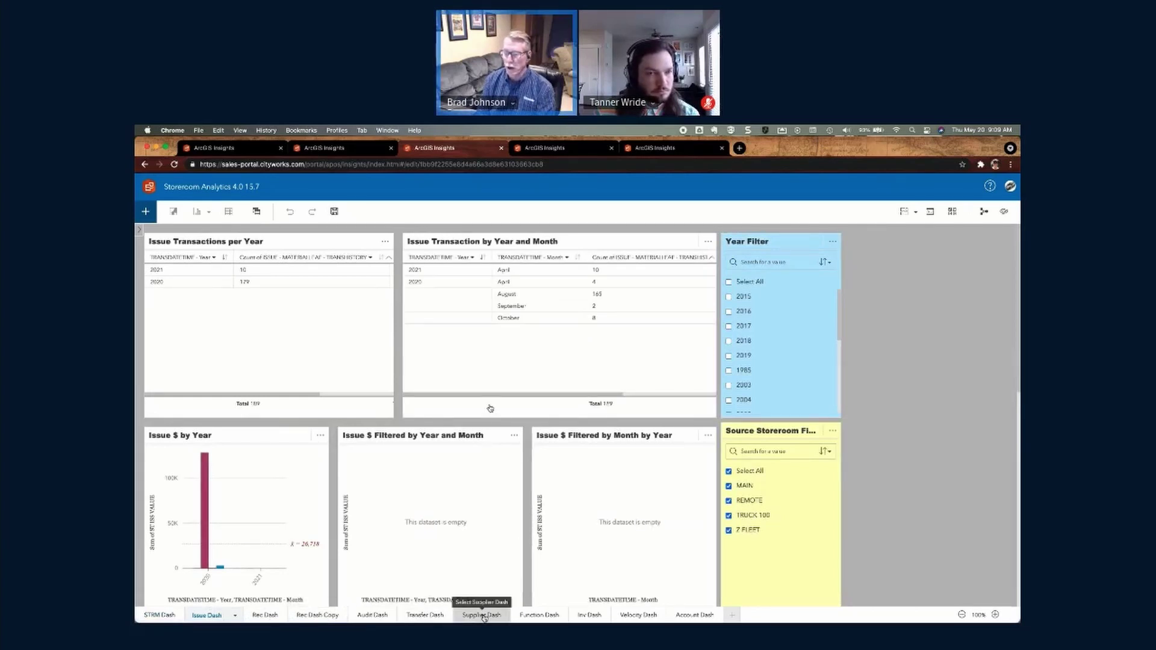
left_click(483, 615)
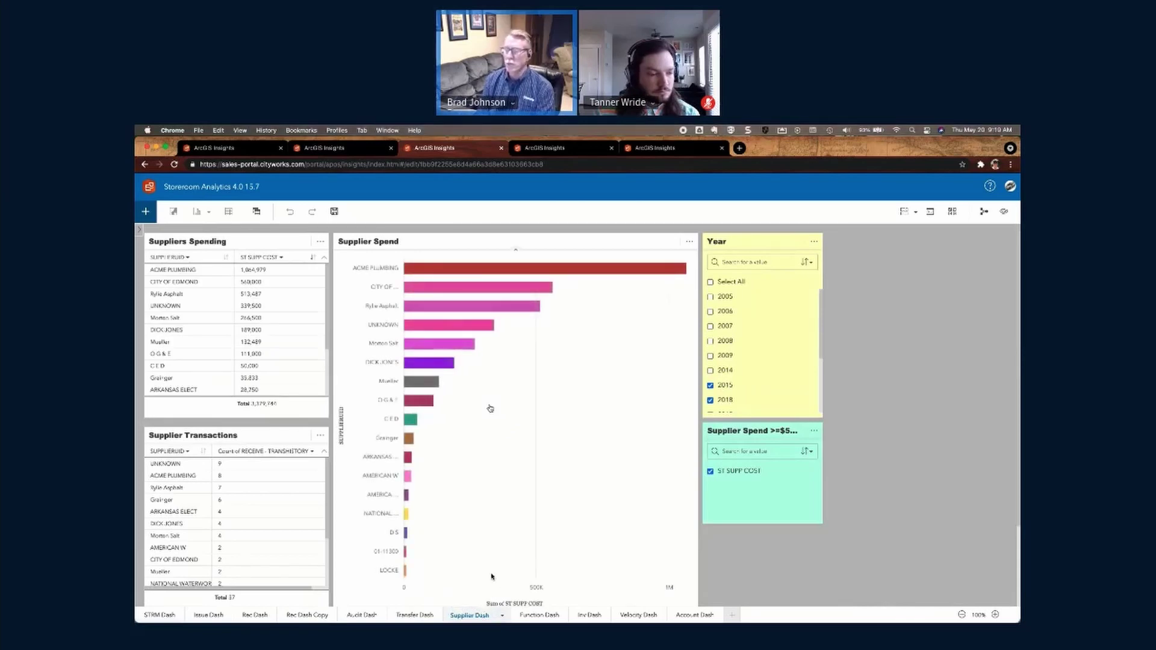
left_click(638, 615)
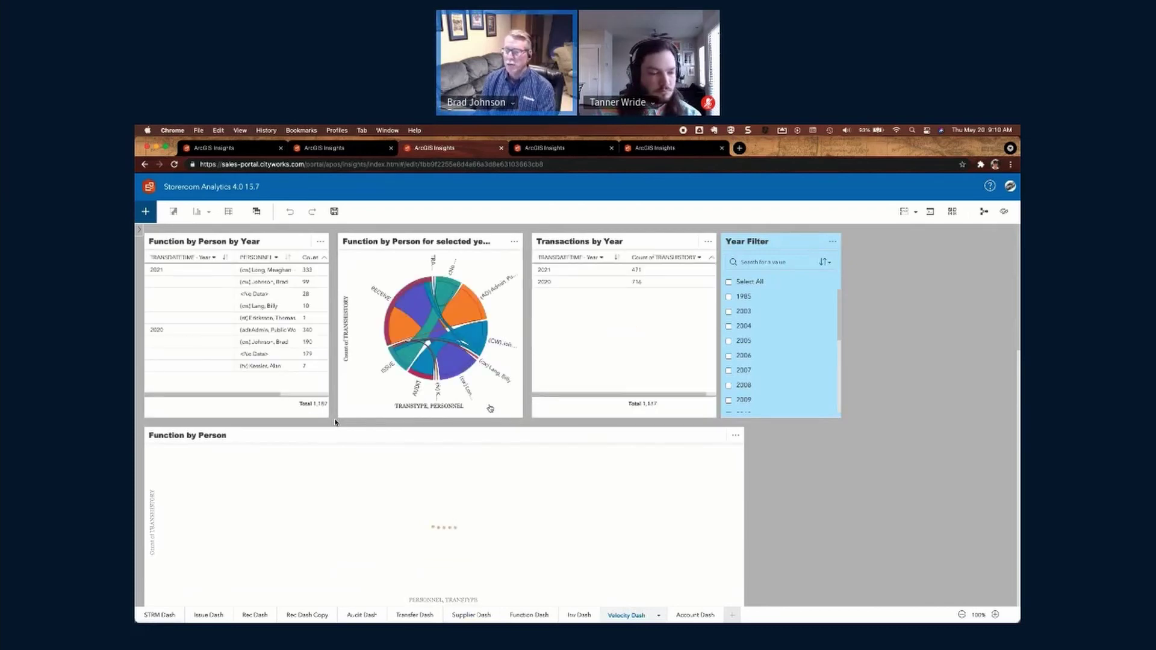
- View the PLL Workbook, and examine the targeted and actual duration maps on the Performance Duration Workbook's WO Duration page
left_click(542, 152)
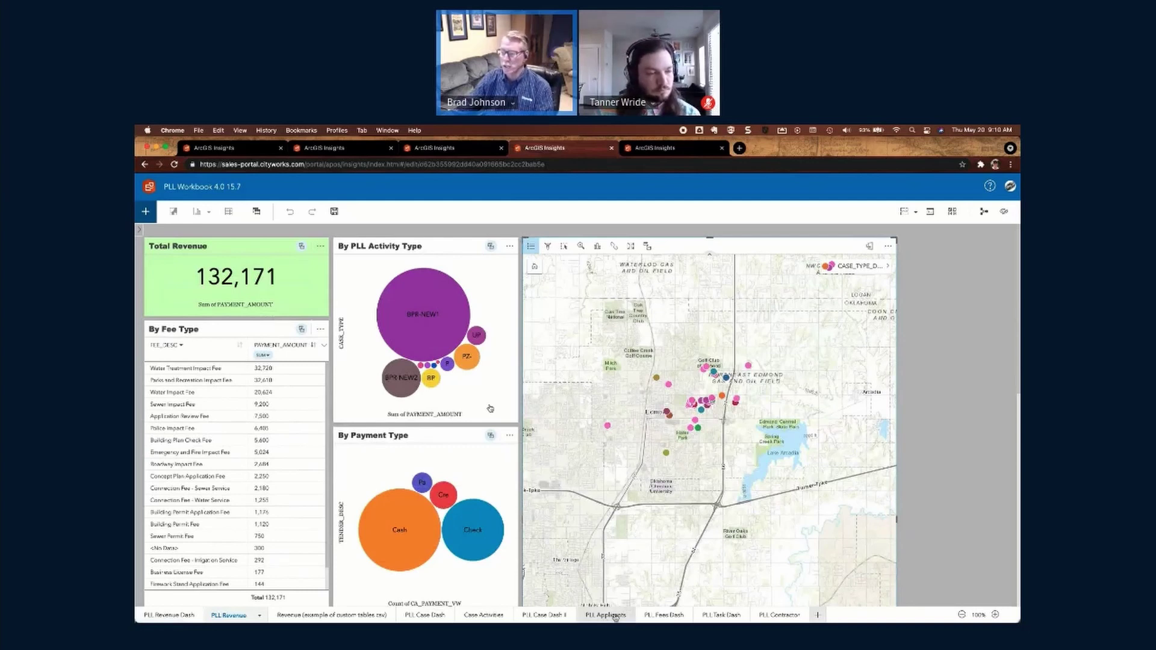
key("ctrl+Tab")
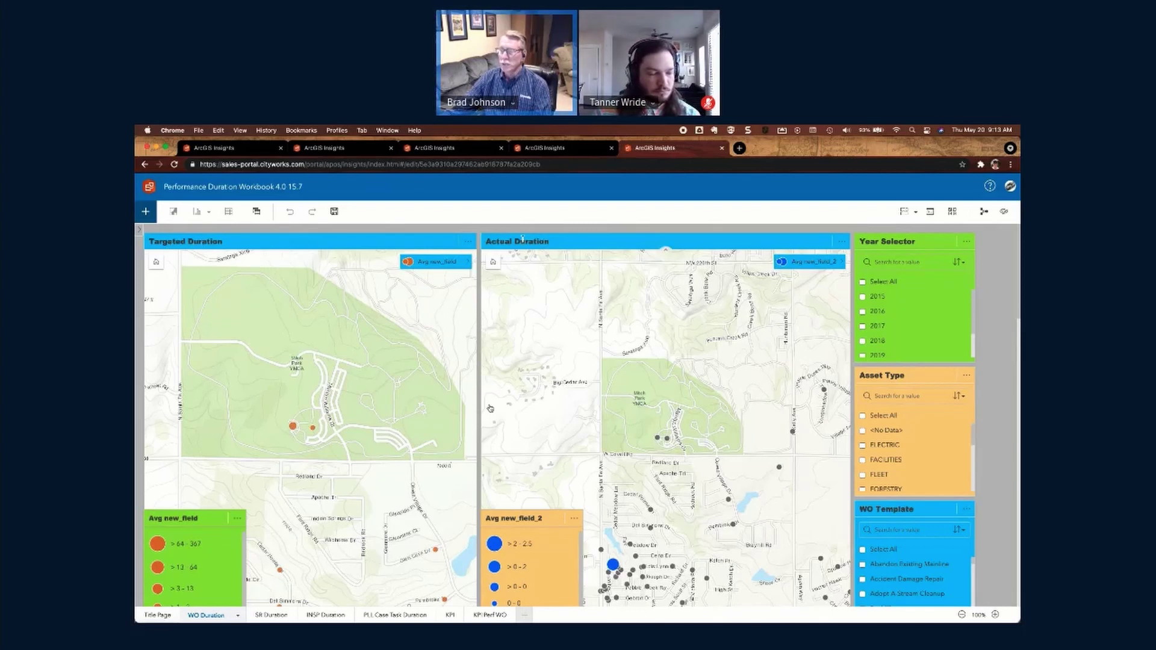
scroll(480, 312, "down", 2)
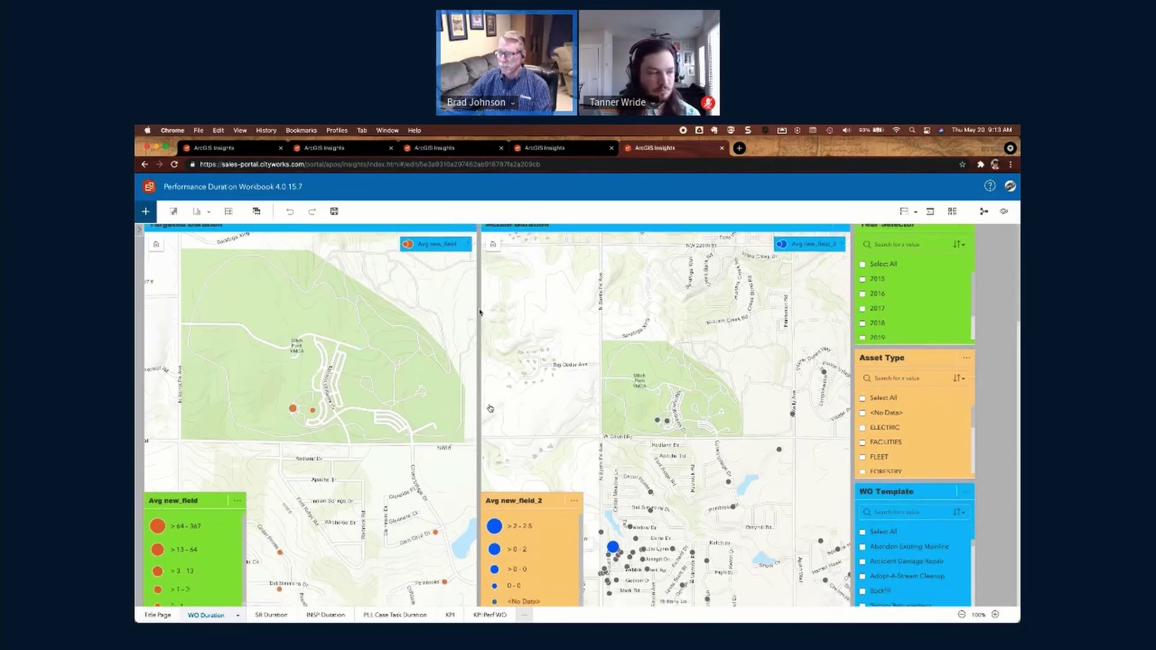
scroll(480, 312, "down", 1)
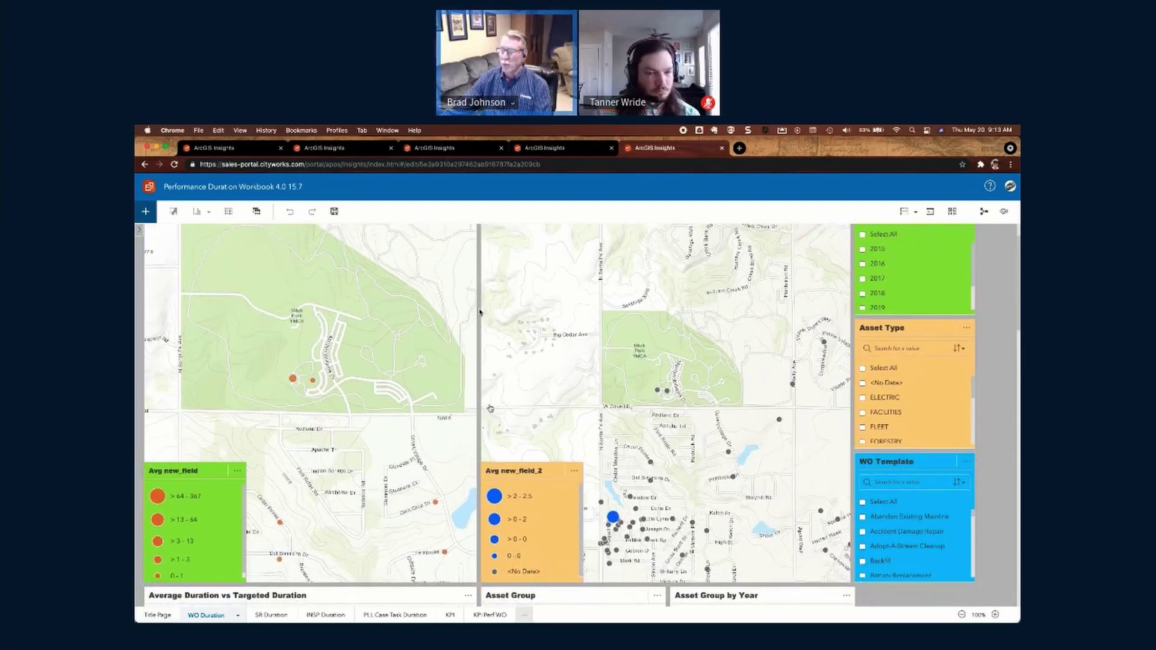
scroll(480, 312, "up", 3)
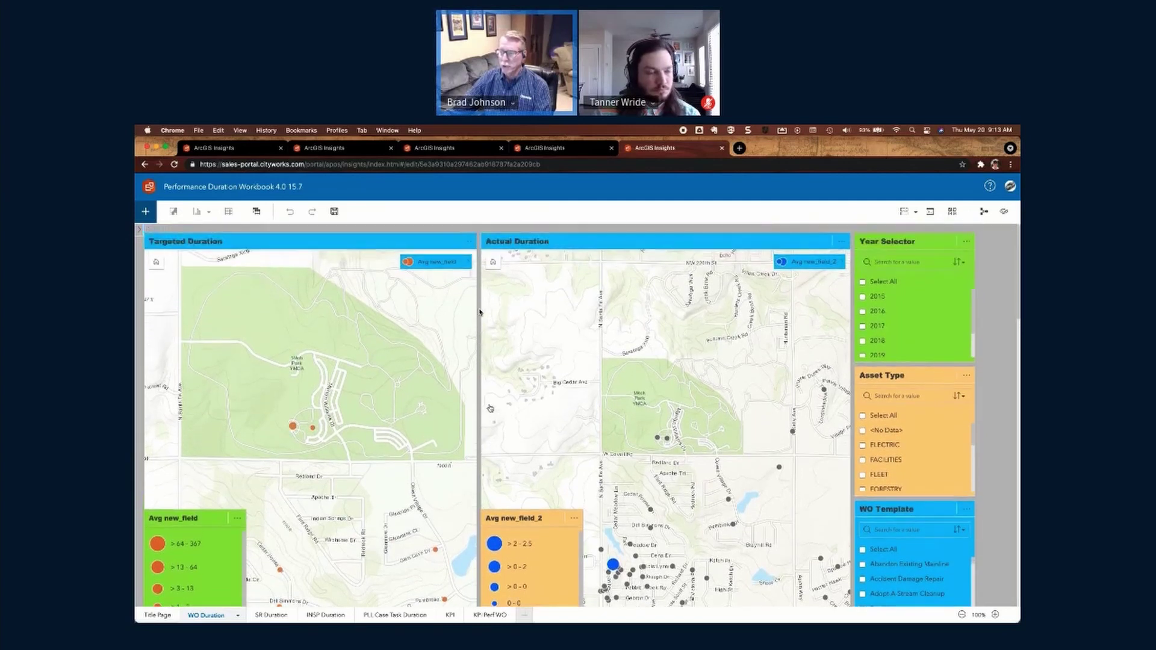
- Open the KPI page and examine its work order, service request, inspection and PLL cards down to the actual durations
left_click(450, 616)
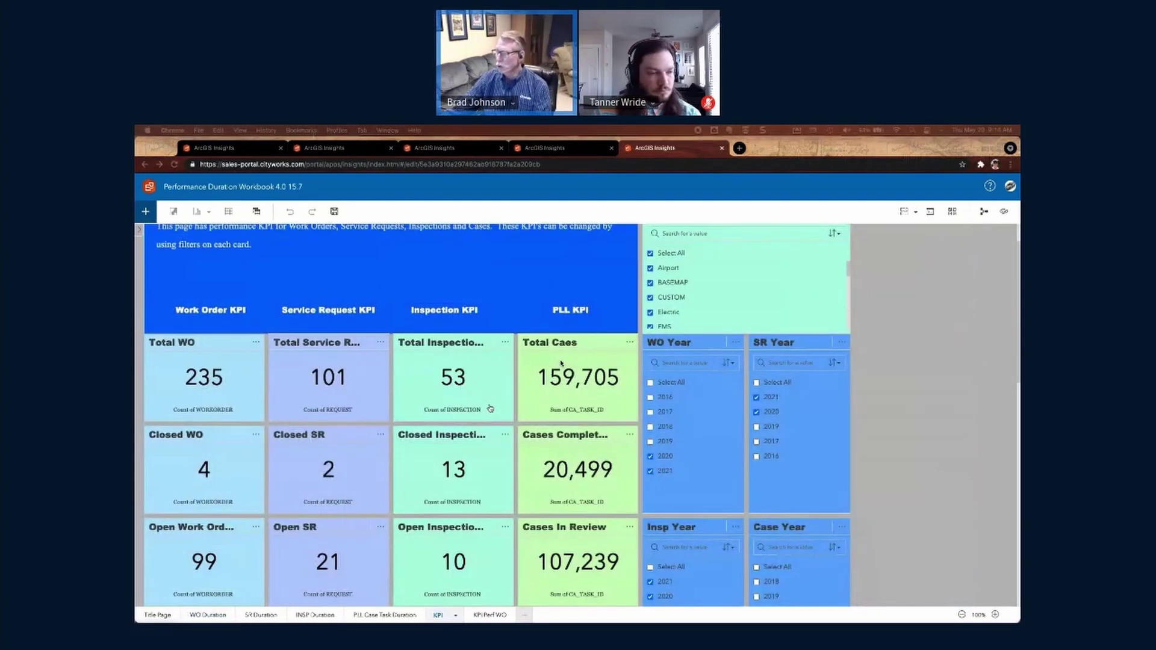
scroll(561, 363, "down", 3)
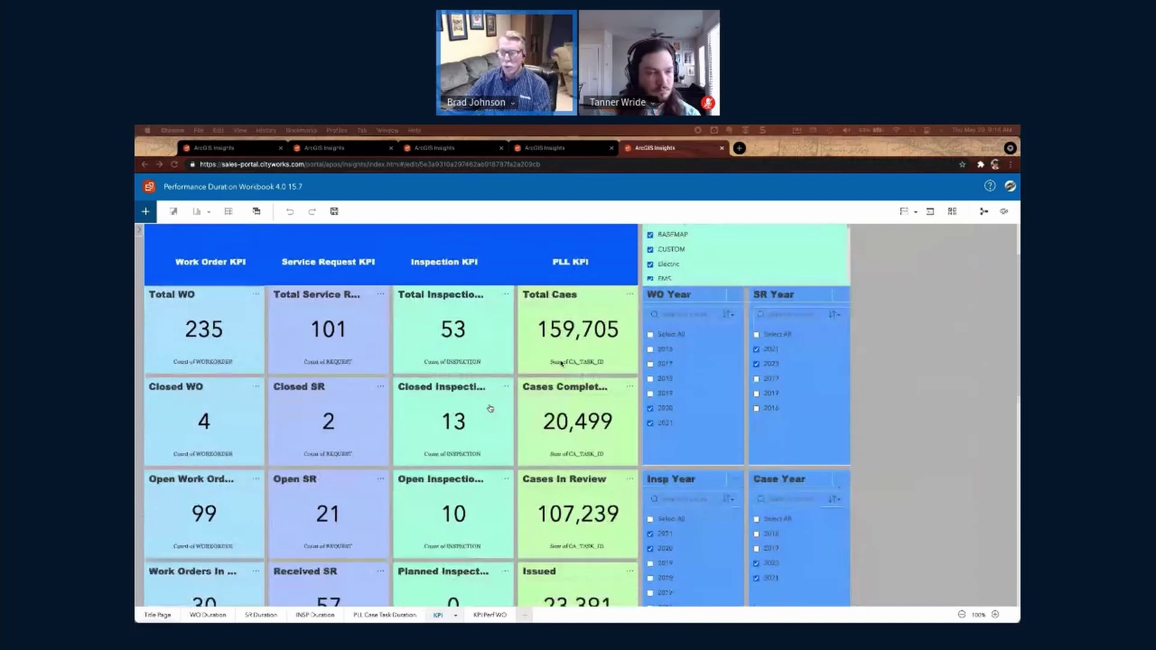
scroll(561, 363, "down", 3)
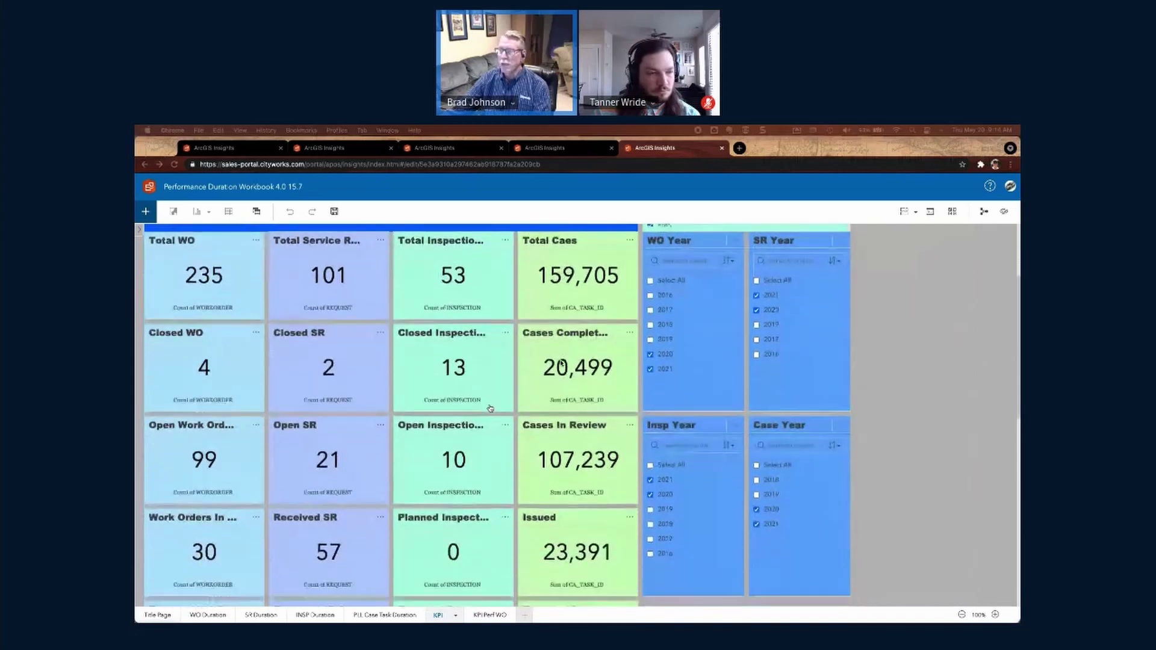
scroll(562, 363, "down", 2)
scroll(561, 363, "down", 6)
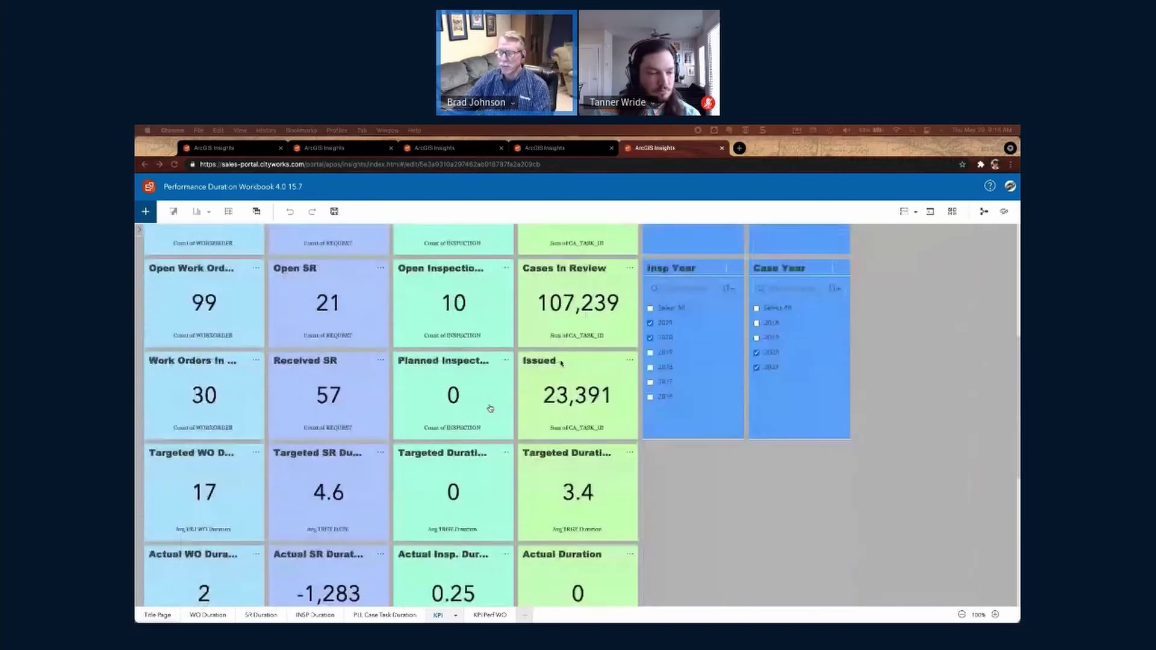
scroll(561, 363, "down", 4)
scroll(561, 363, "up", 2)
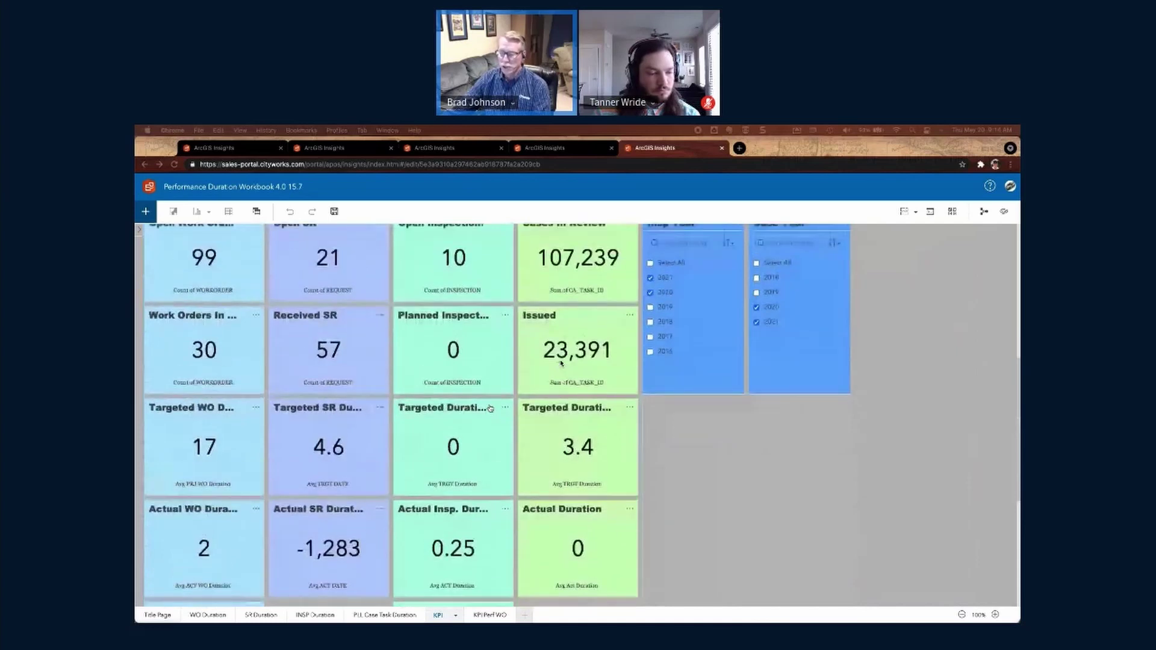
scroll(561, 363, "up", 6)
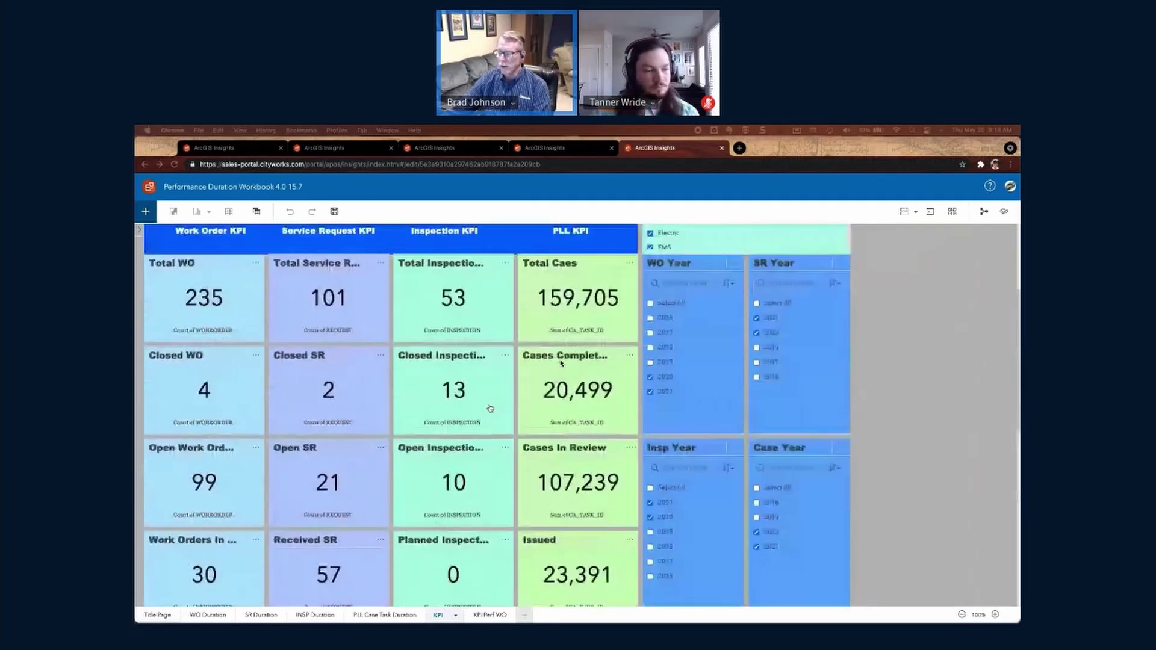
scroll(561, 363, "up", 3)
- Review the KPI cards again alongside the year filters, from the totals down to the targeted durations
mouse_move(976, 488)
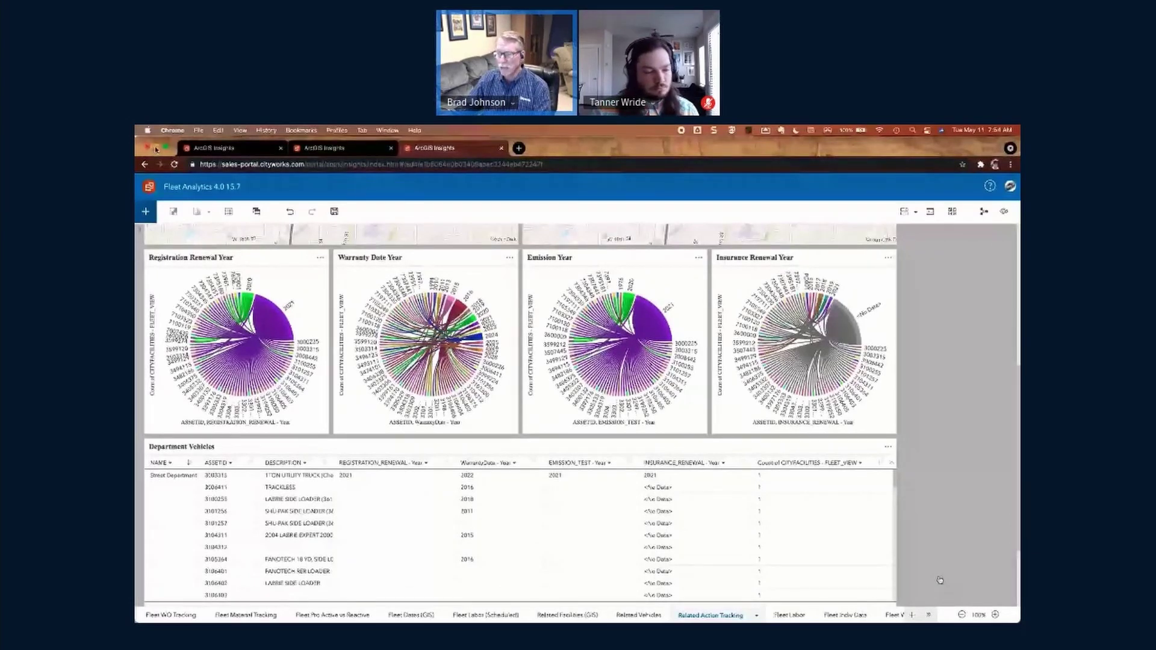
mouse_move(673, 529)
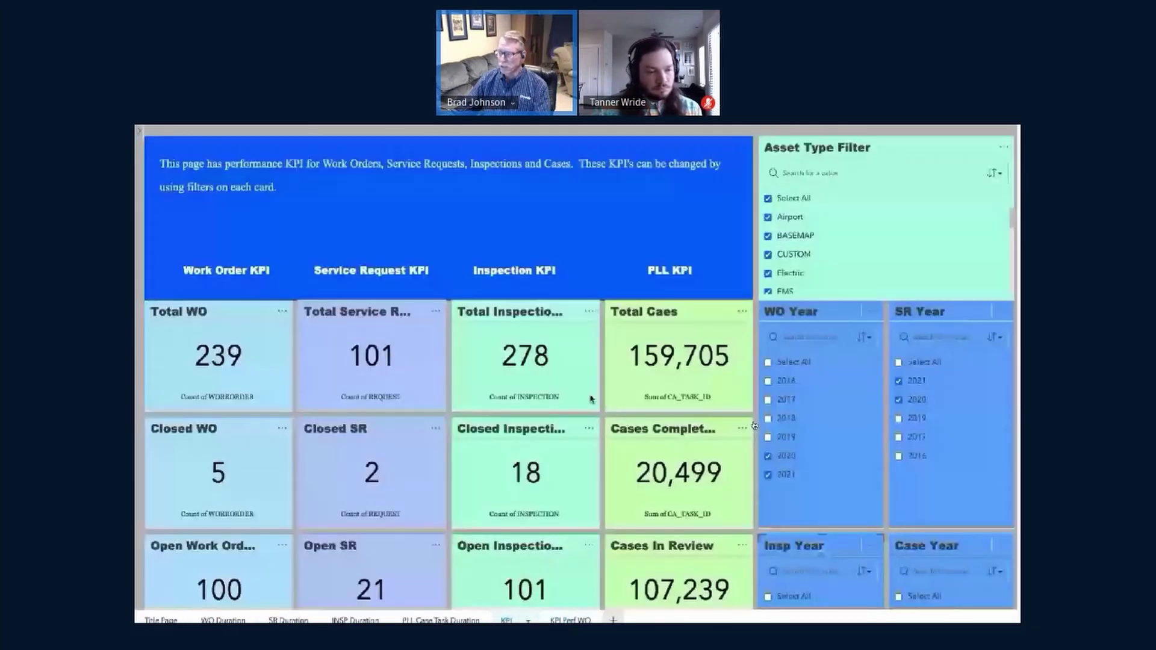
scroll(590, 399, "down", 1)
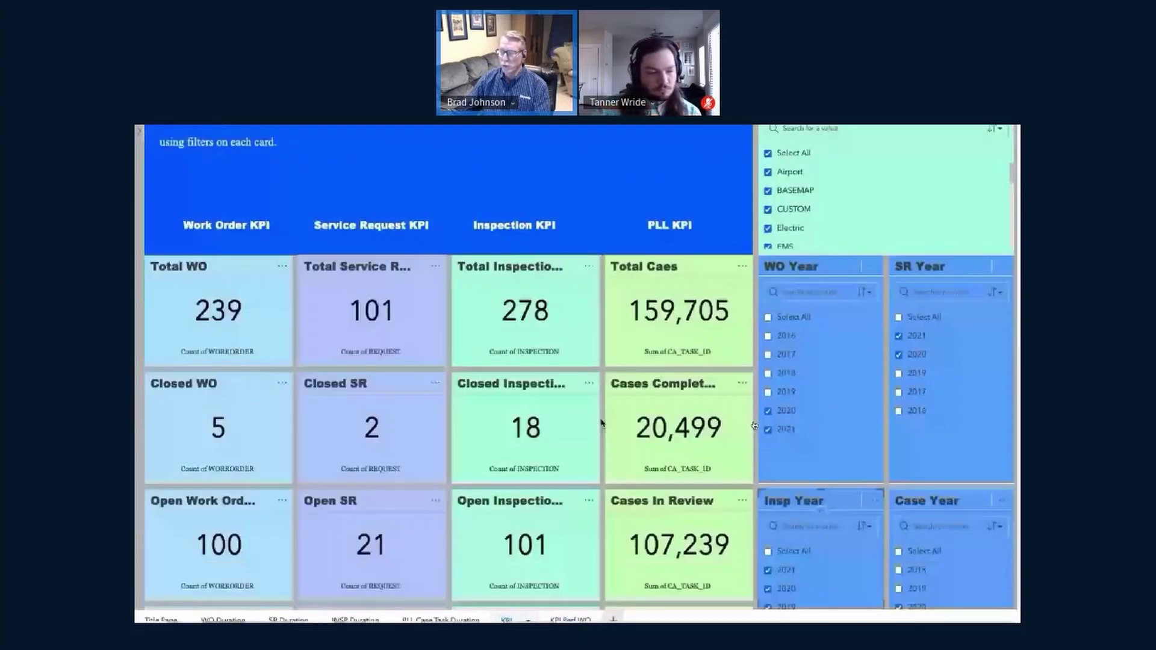
scroll(601, 423, "down", 2)
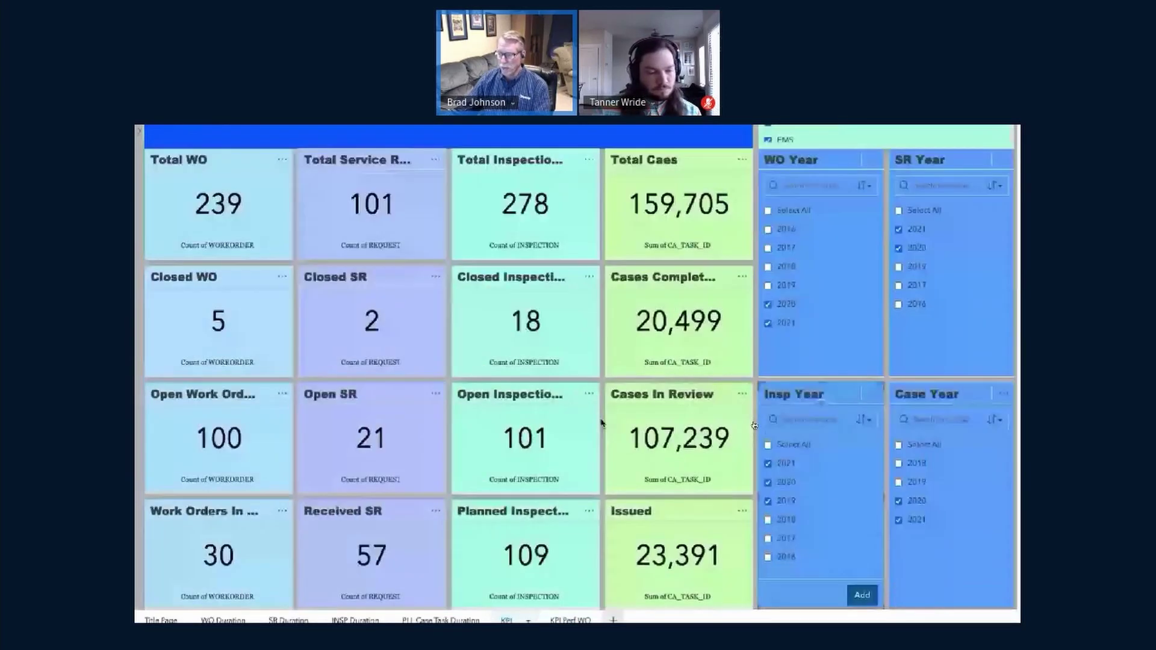
scroll(601, 423, "down", 2)
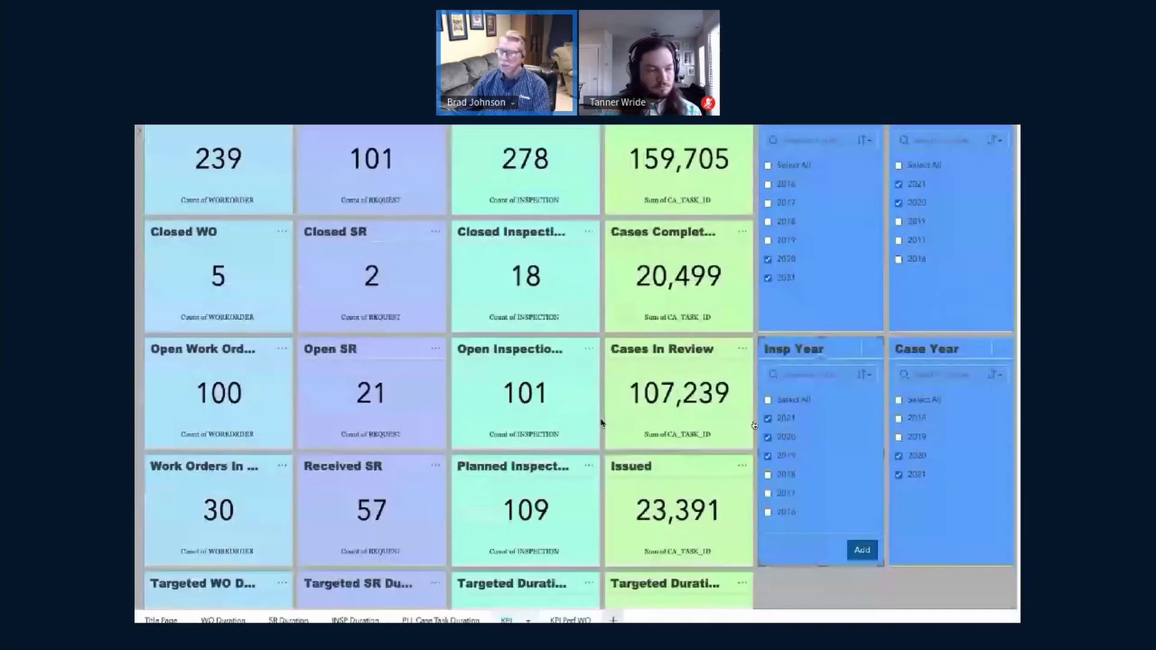
scroll(600, 424, "down", 1)
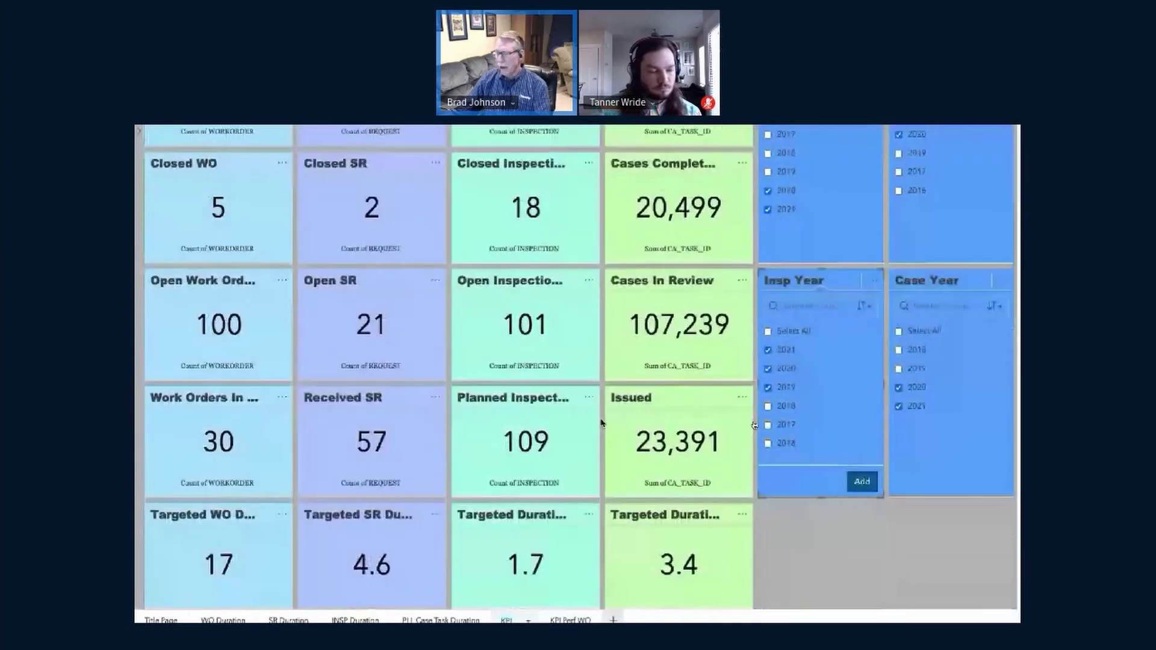
scroll(601, 424, "down", 2)
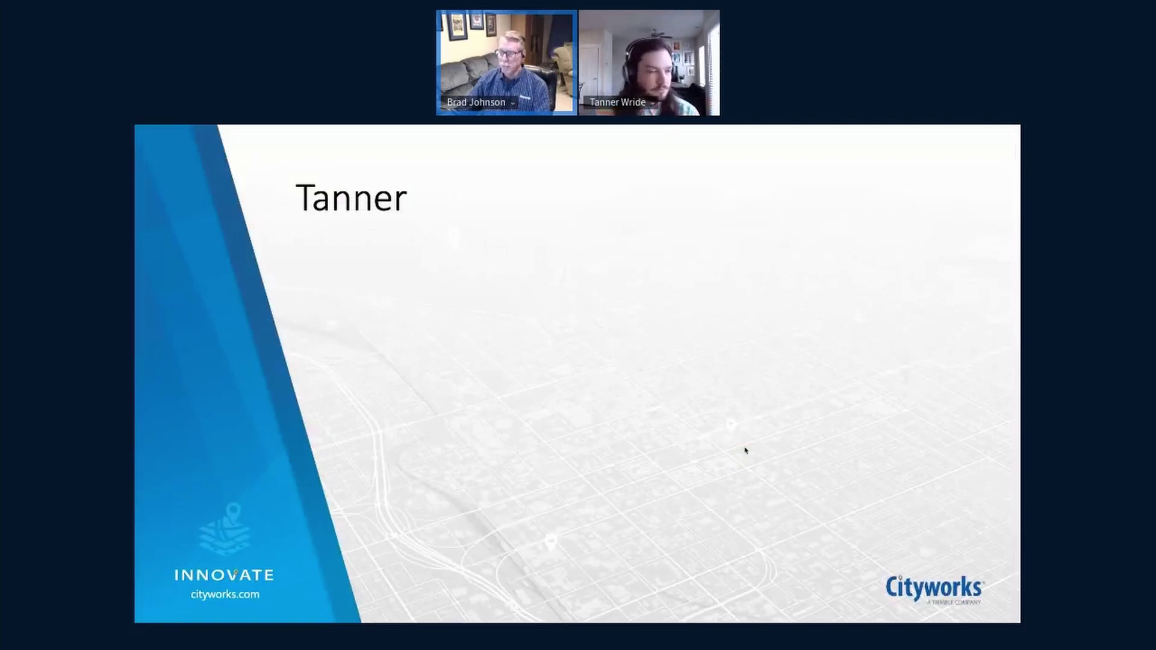
- Switch to the ArcGIS Insights home page on the training portal and open the list of workbooks
key("alt+Tab")
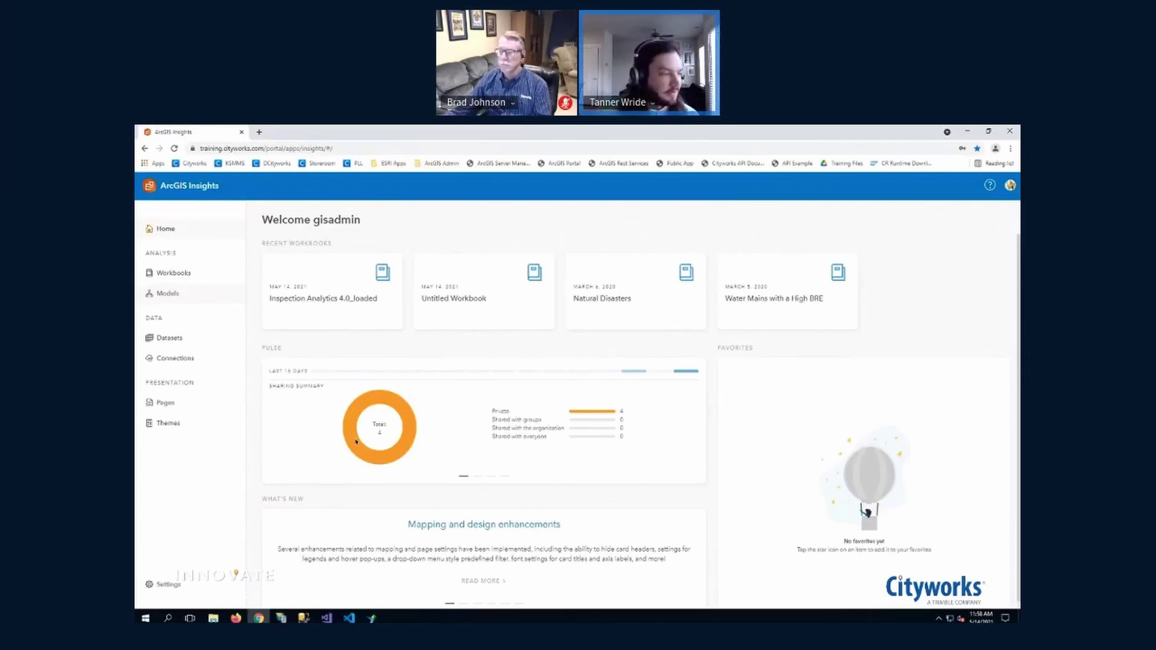
mouse_move(152, 615)
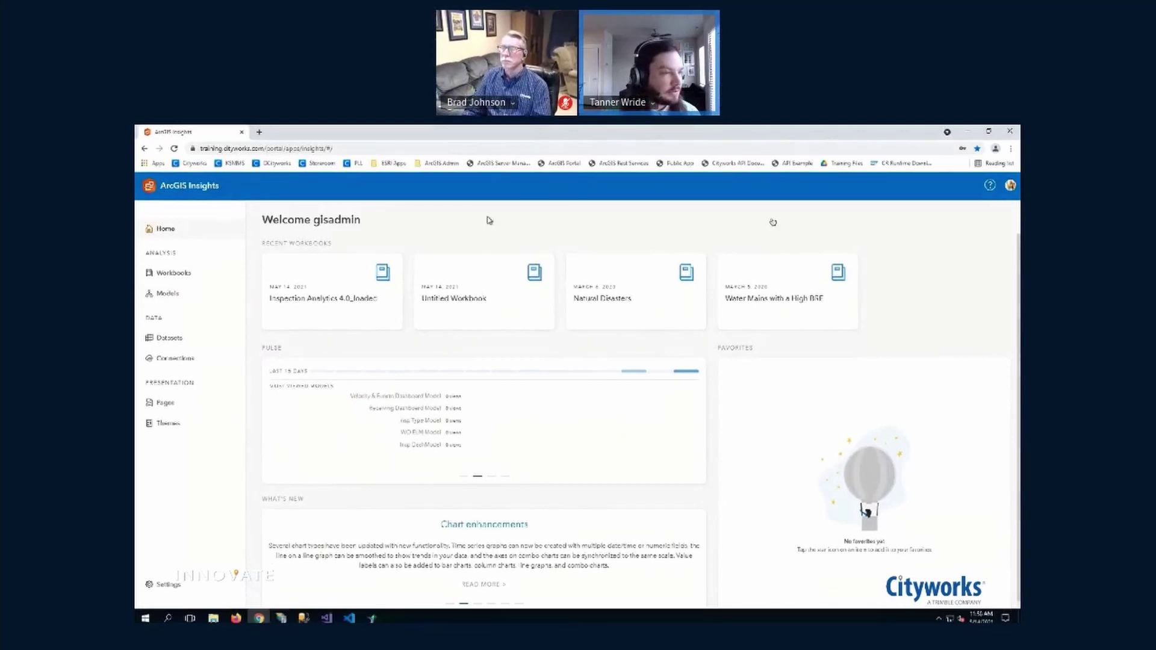
left_click(178, 280)
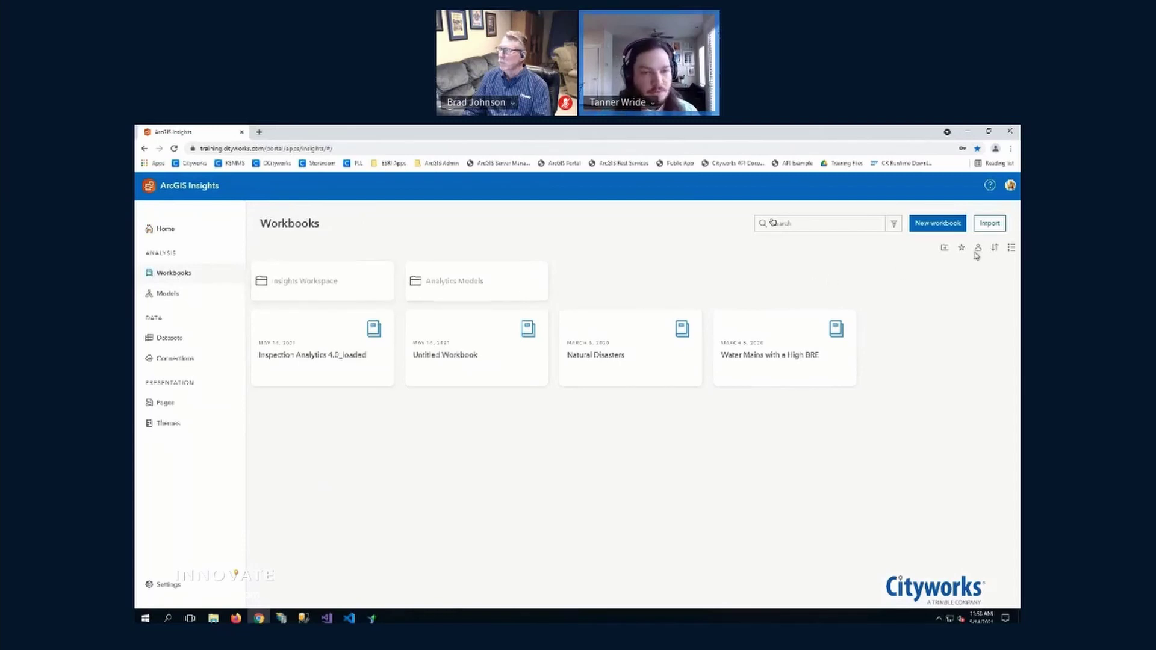
- Import the Inspection_Analytics_4.0 workbook file from the desktop and open the imported Inspection Analytics 4.0 (Set) workbook
left_click(995, 223)
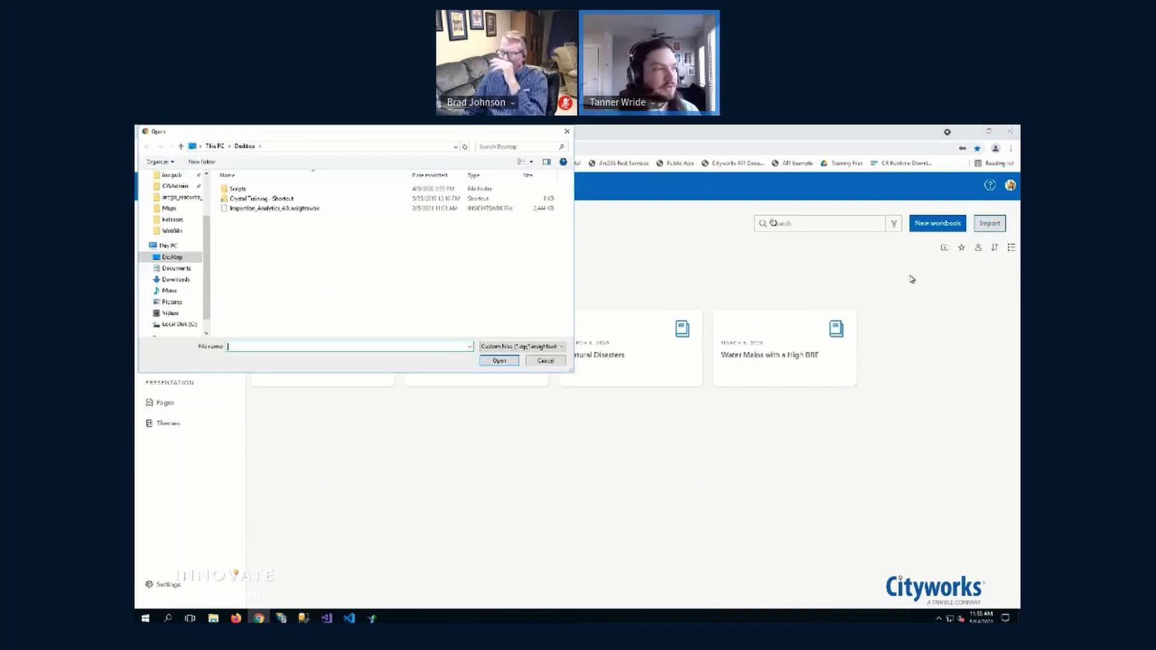
left_click(336, 213)
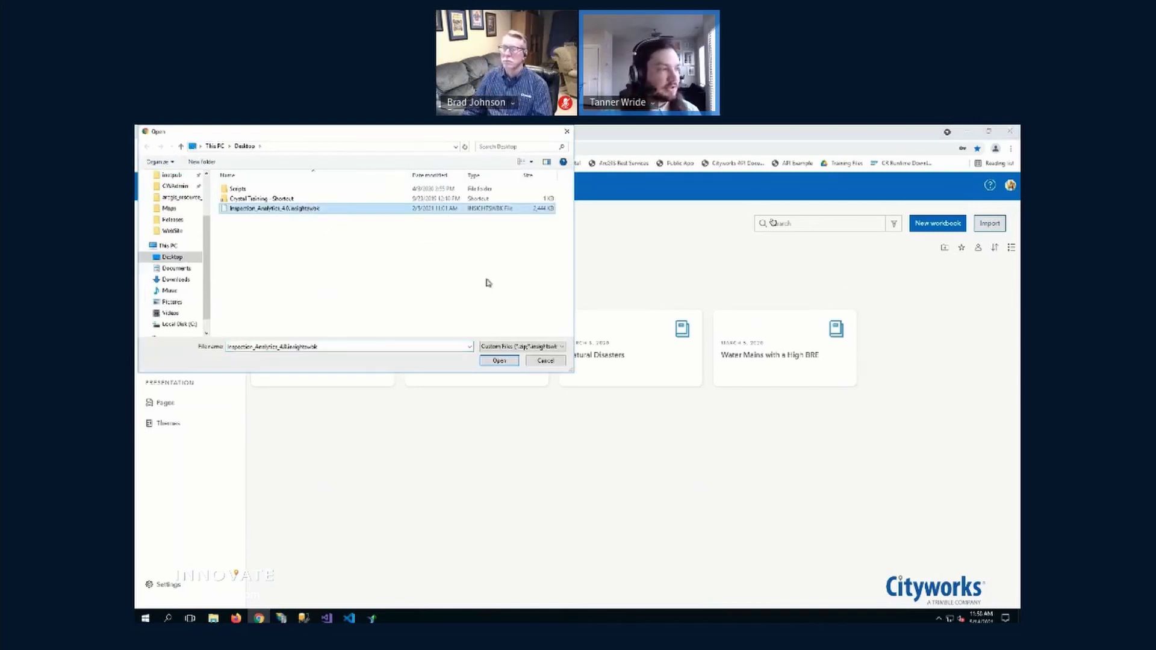
left_click(500, 361)
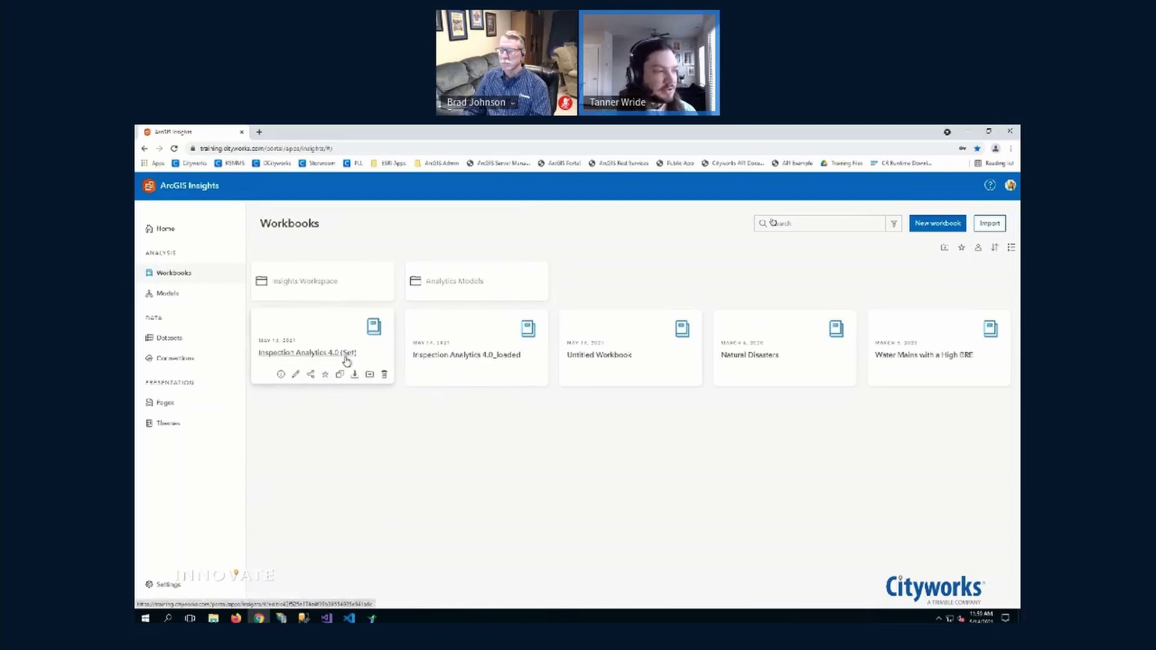
left_click(346, 358)
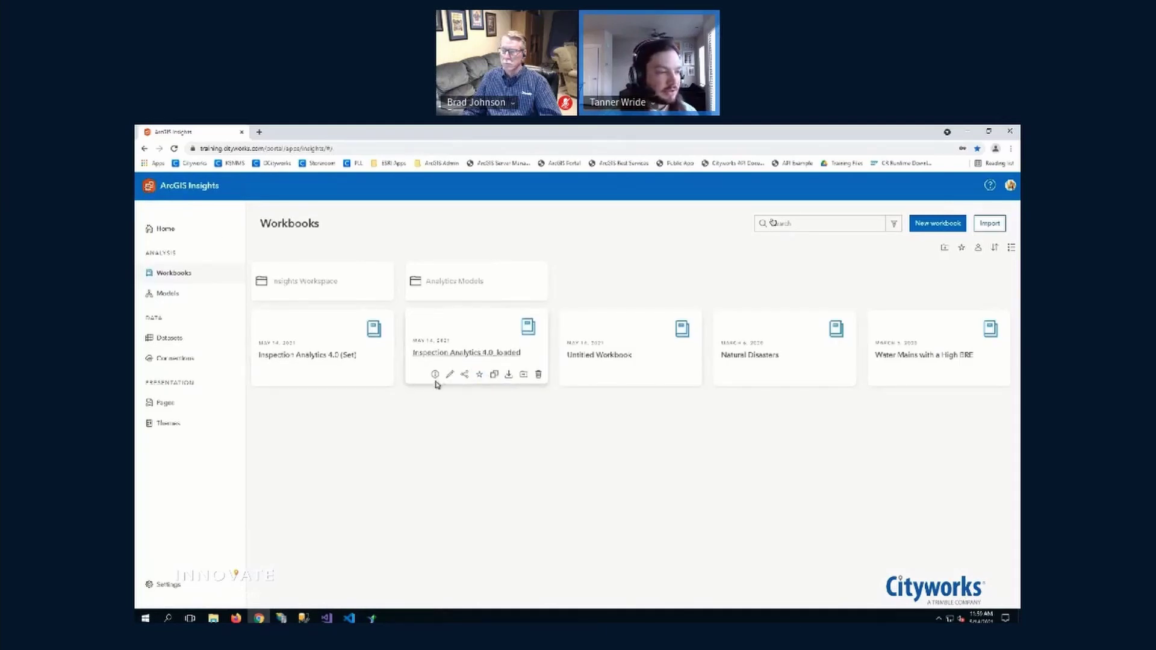
- Open the Inspection Analytics 4.0_loaded workbook and examine the Inspection Dash page's analysis model back to its source dataset
left_click(461, 356)
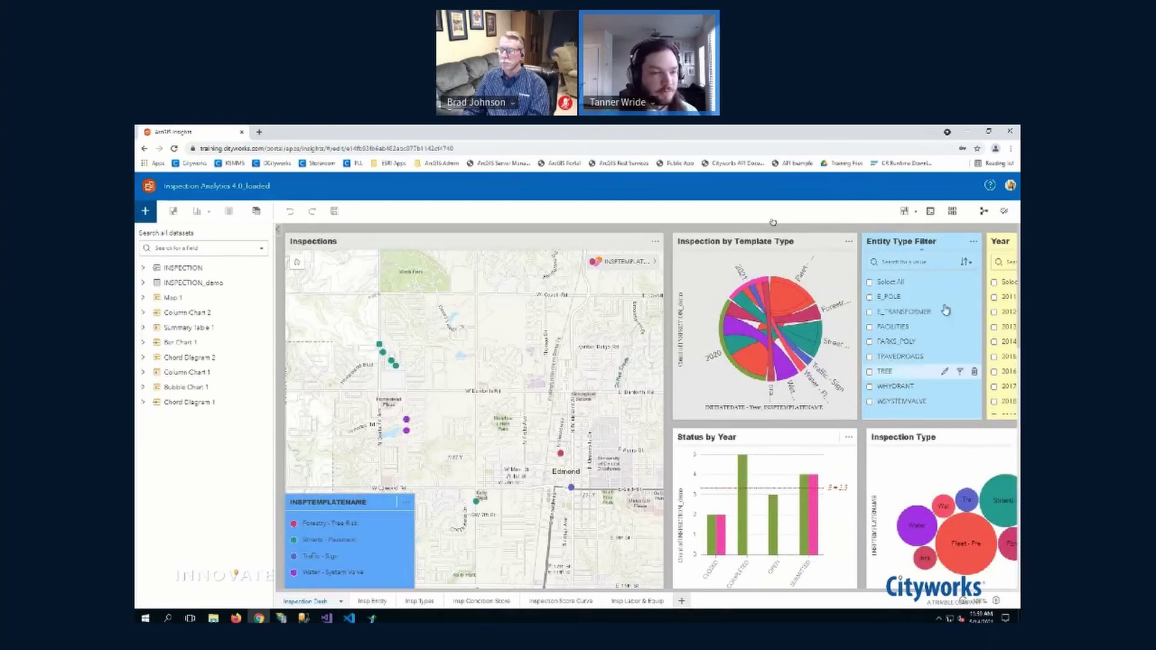
left_click(985, 212)
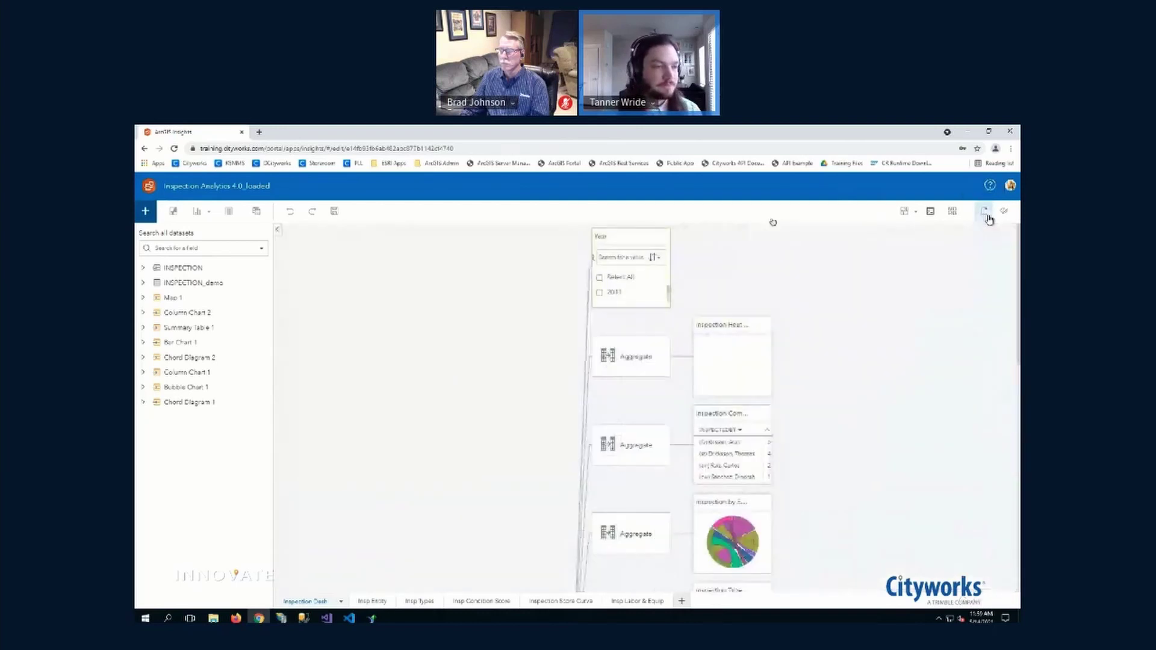
scroll(441, 293, "down", 5)
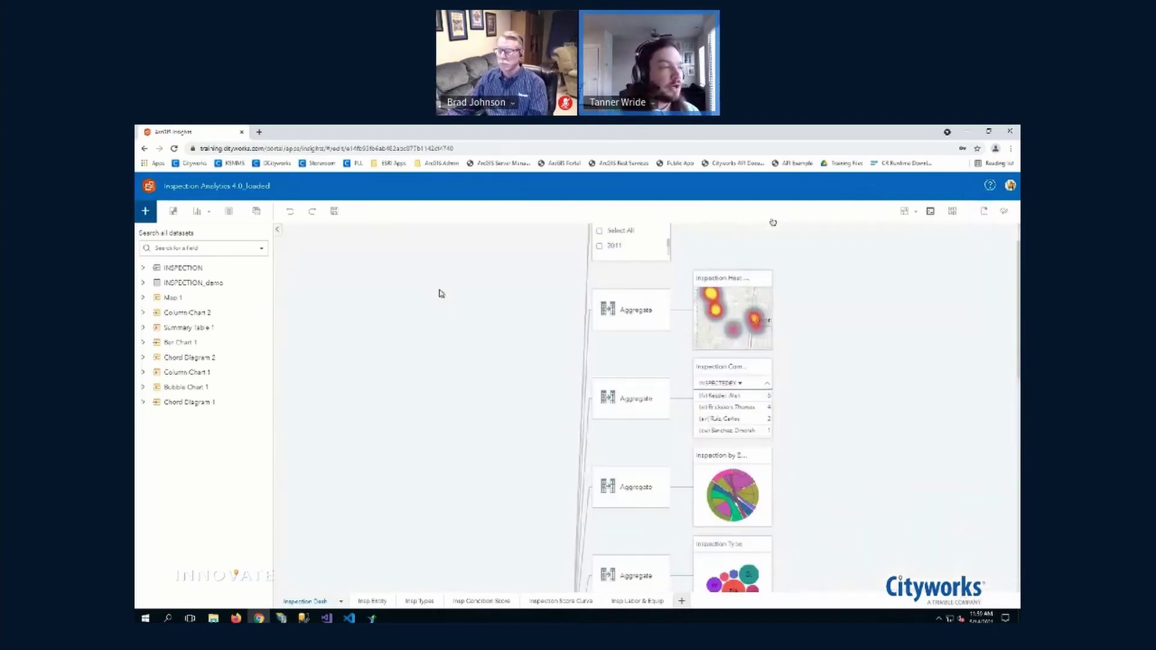
scroll(441, 292, "down", 2)
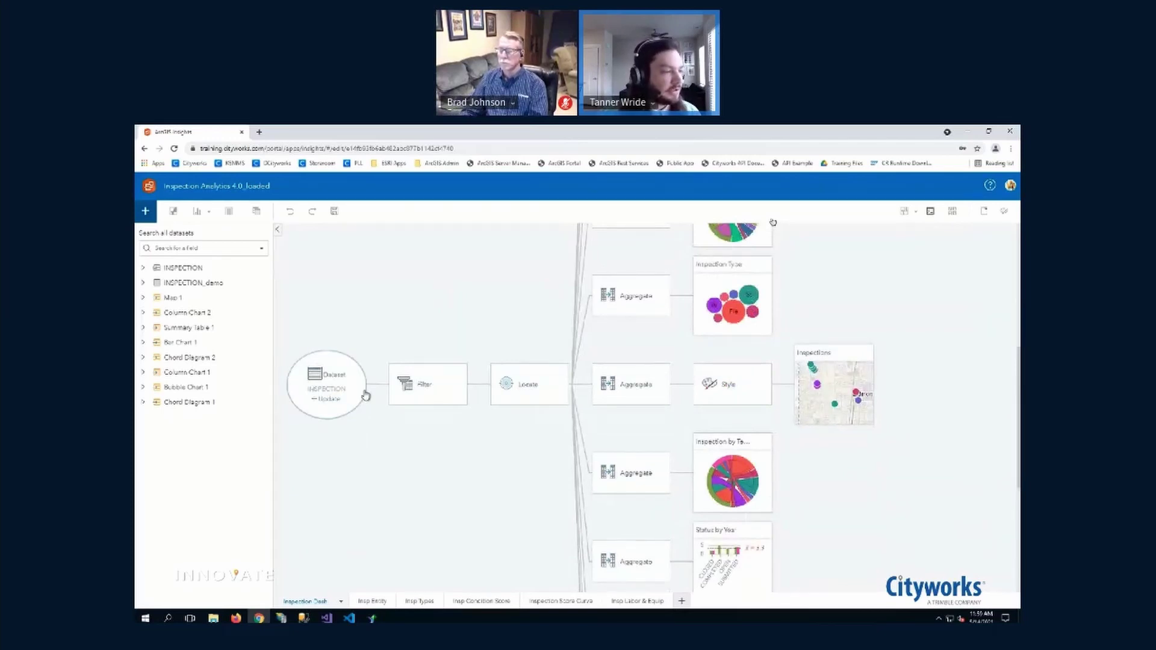
- Find the azteca.INSPECTION table in the KSMMS Database connection by searching for inspection, and add it to the page
left_click(151, 219)
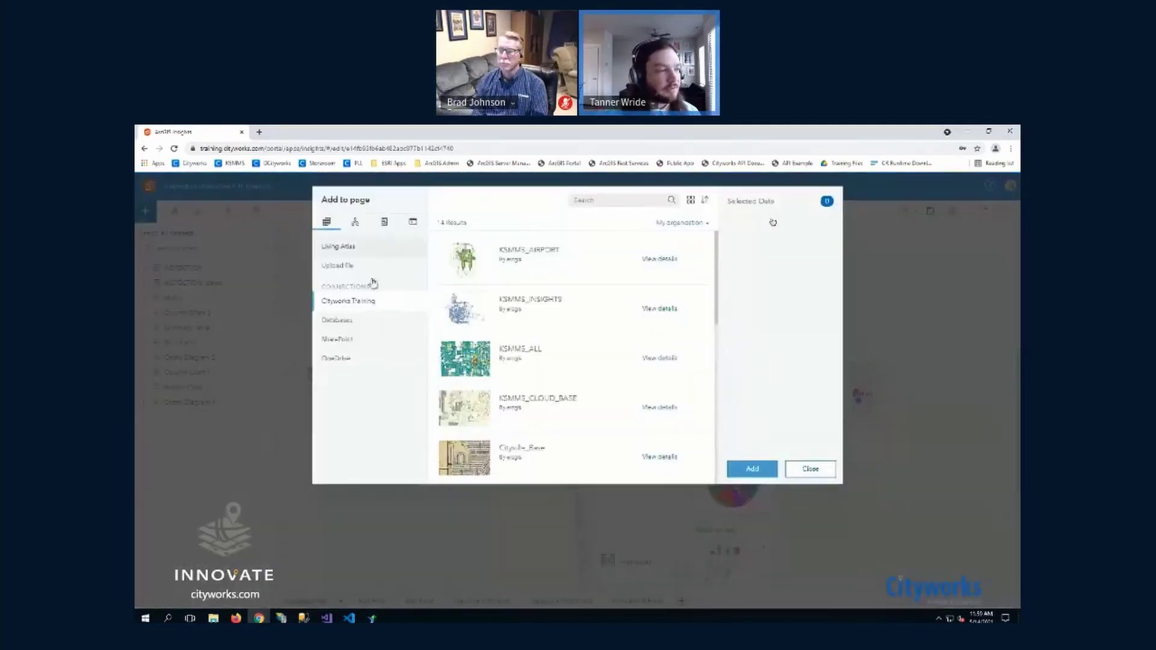
left_click(346, 326)
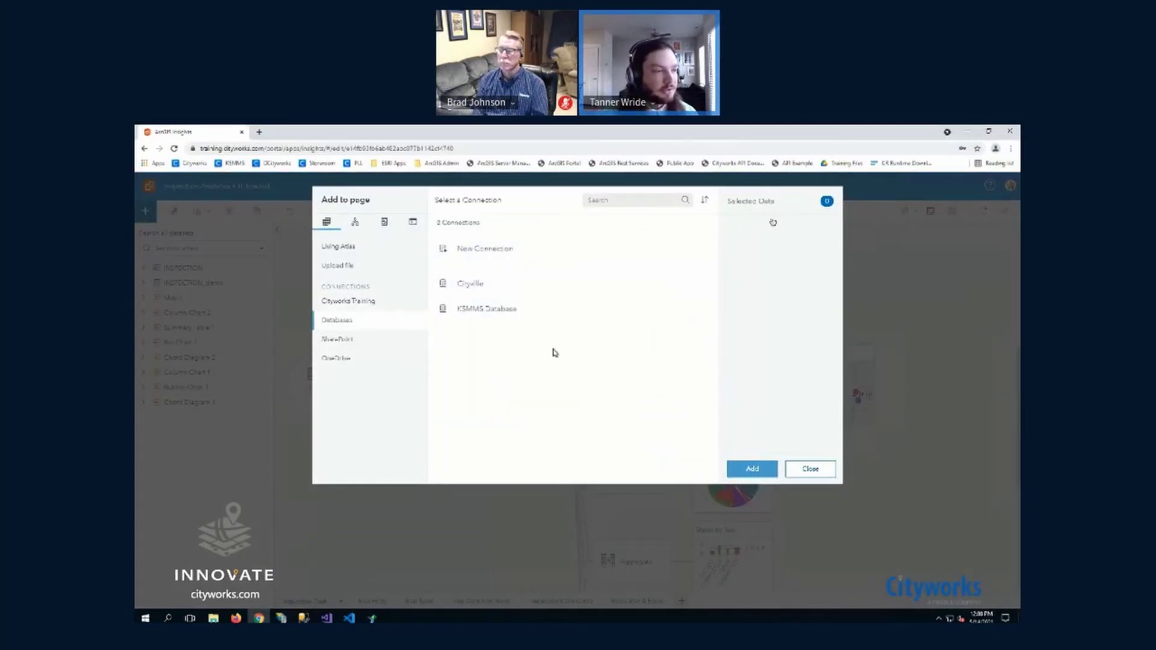
left_click(504, 311)
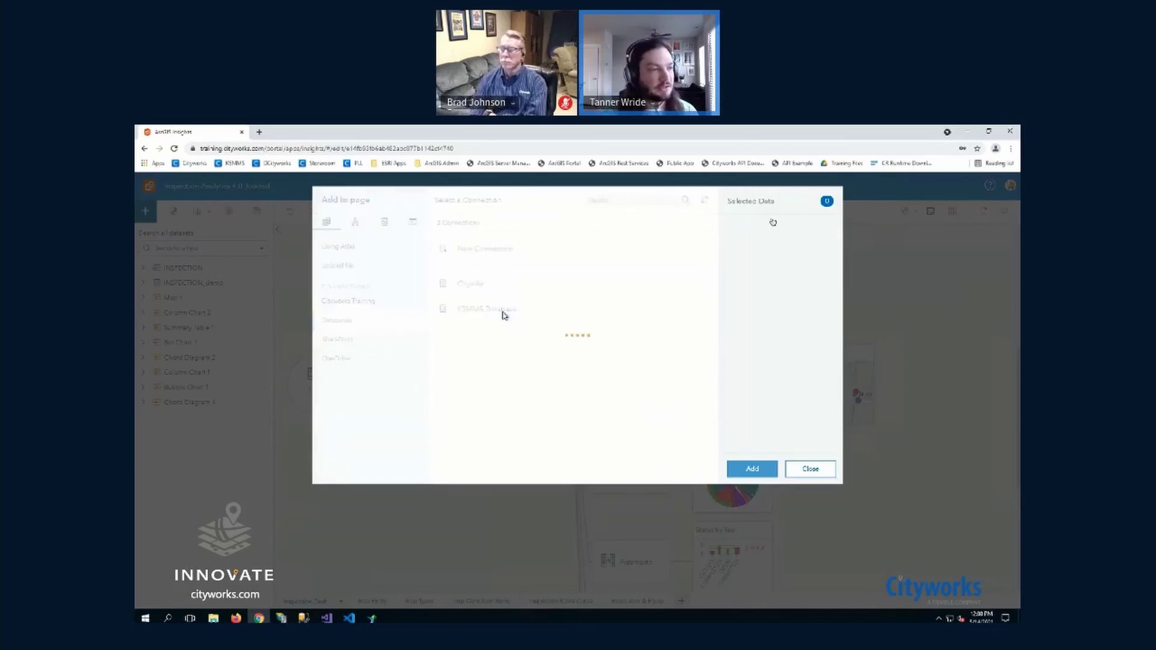
left_click(613, 200)
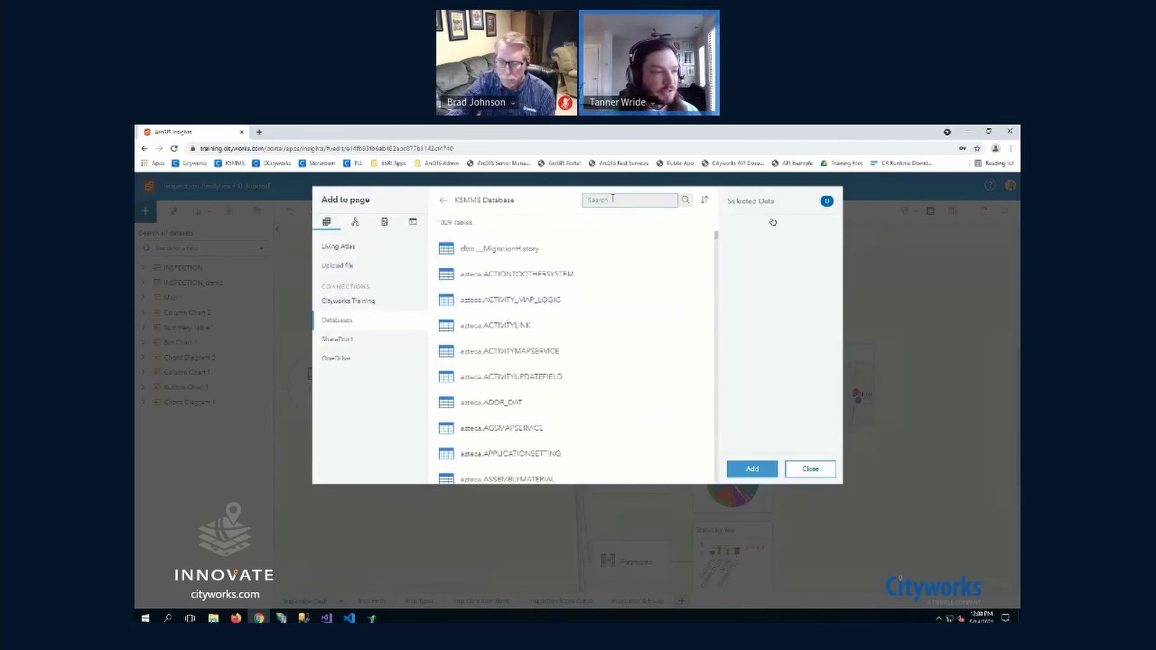
type("inspec")
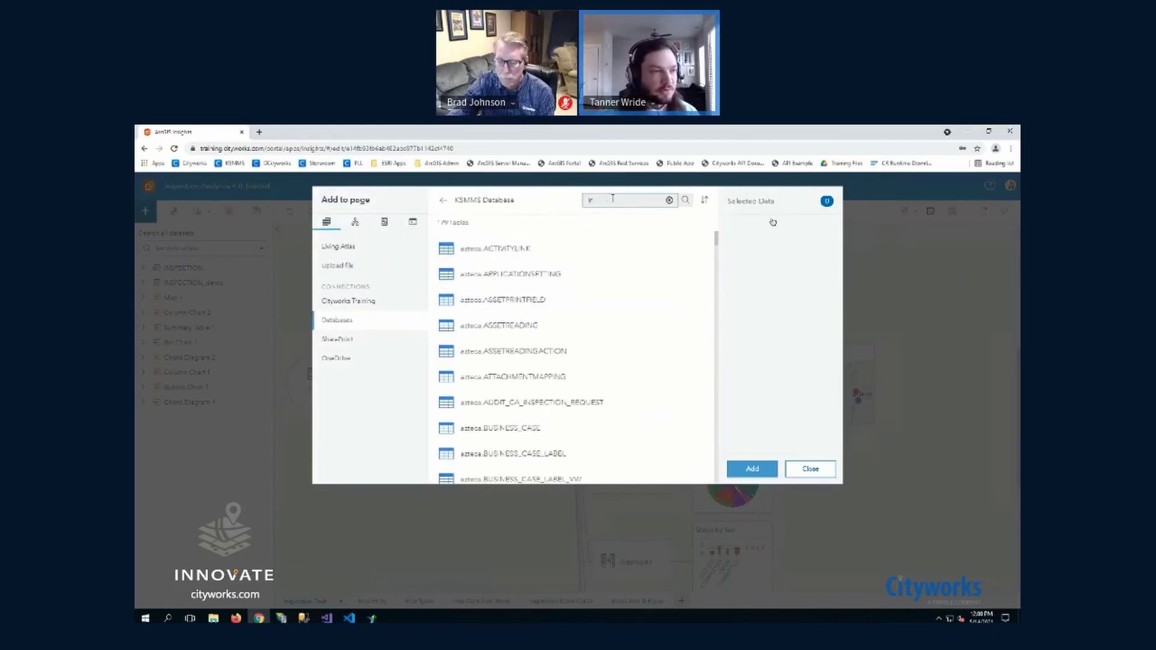
type("tion")
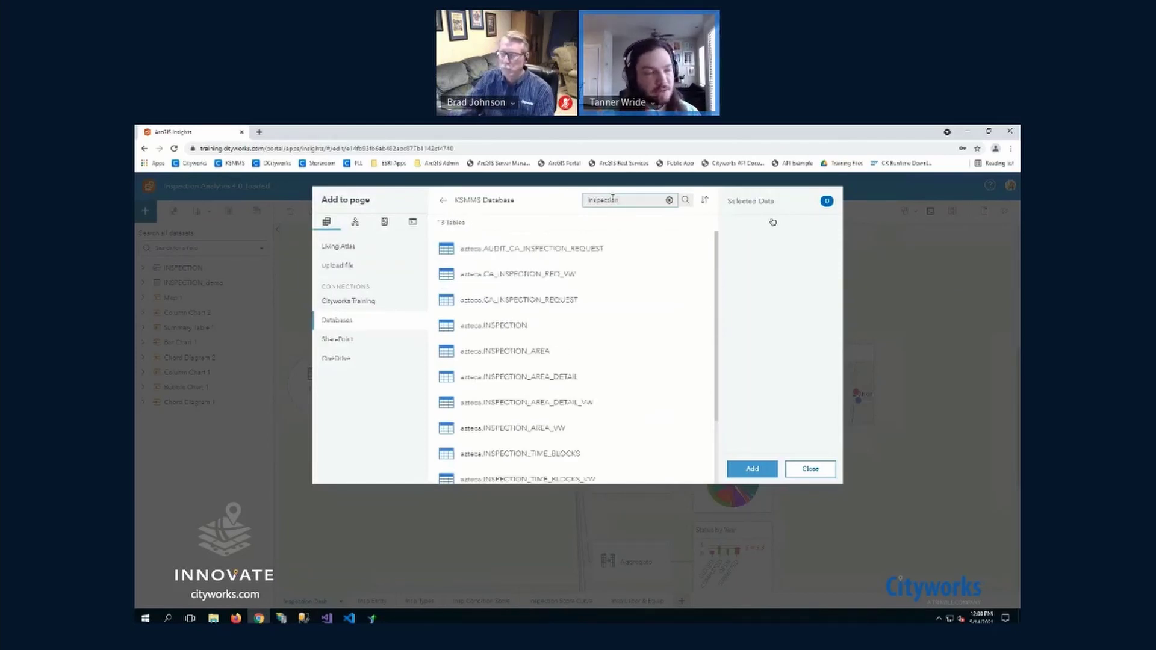
left_click(690, 328)
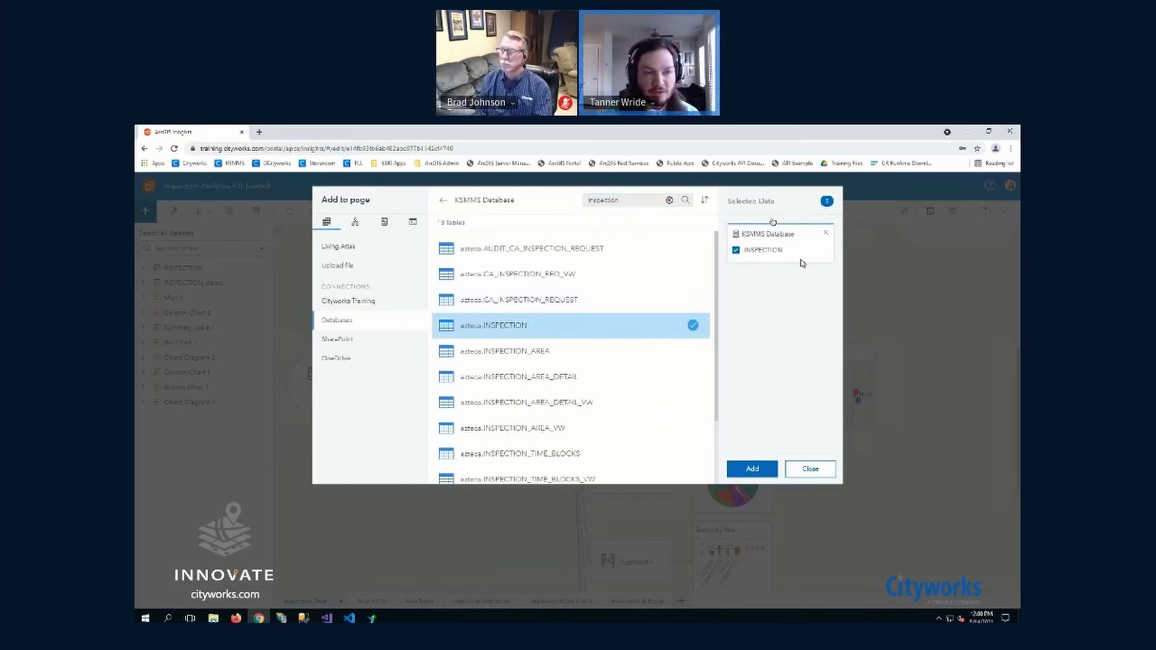
left_click(763, 472)
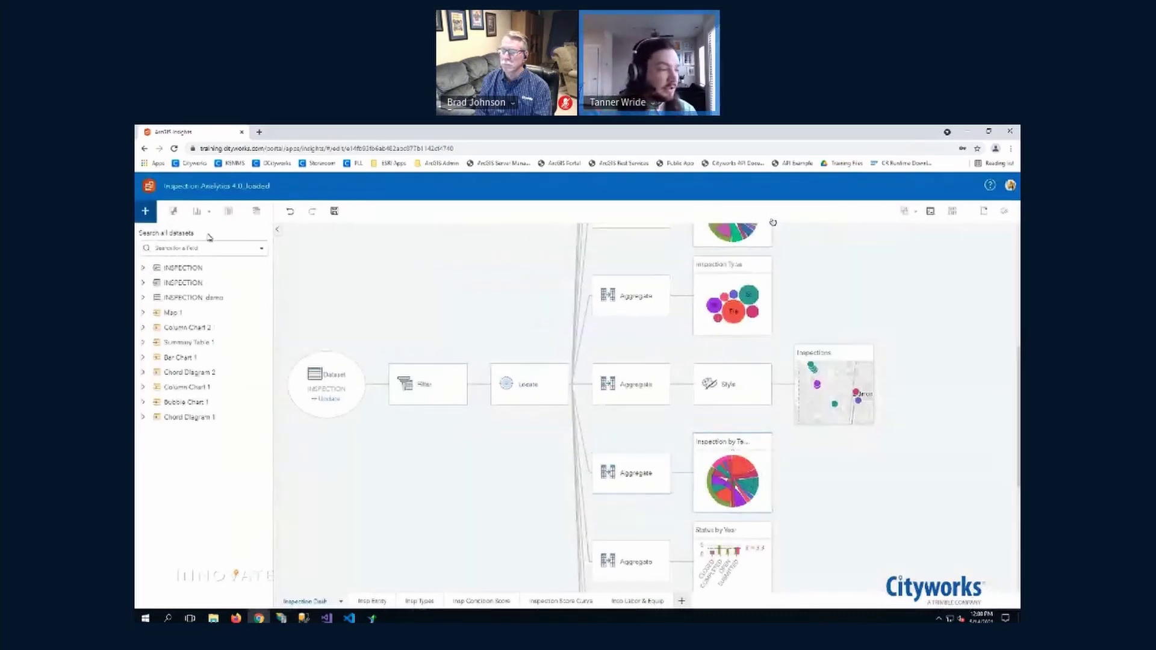
- Review the replacement choices for the model's INSPECTION dataset without updating it, and return to the Inspection Dash page view
left_click(319, 405)
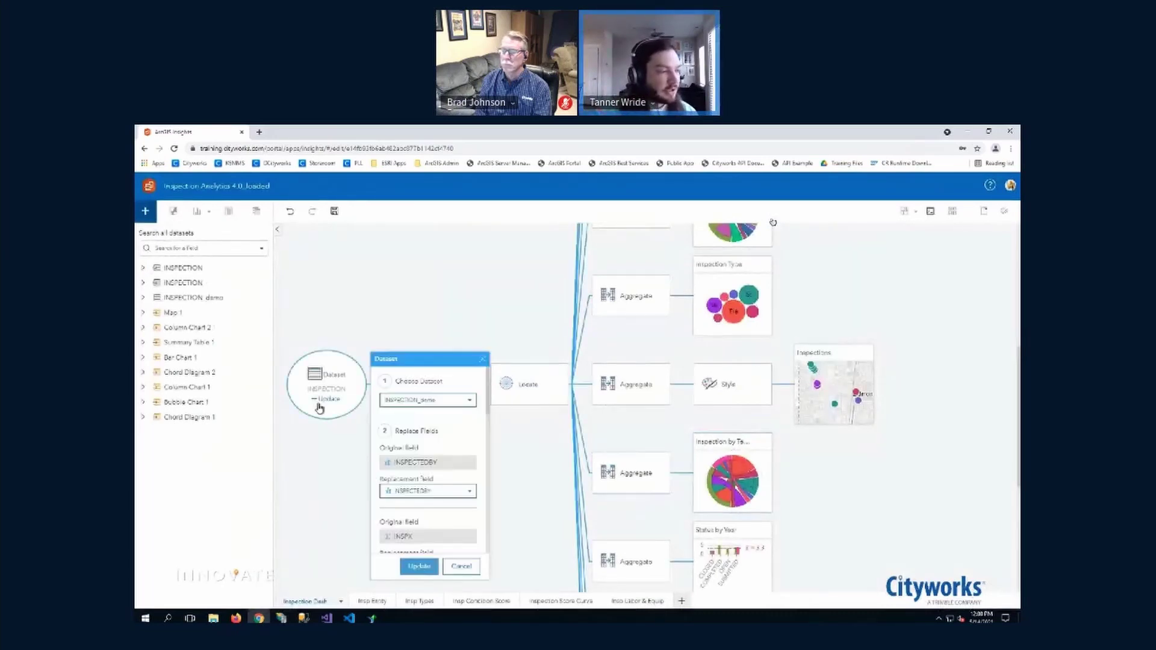
left_click(427, 404)
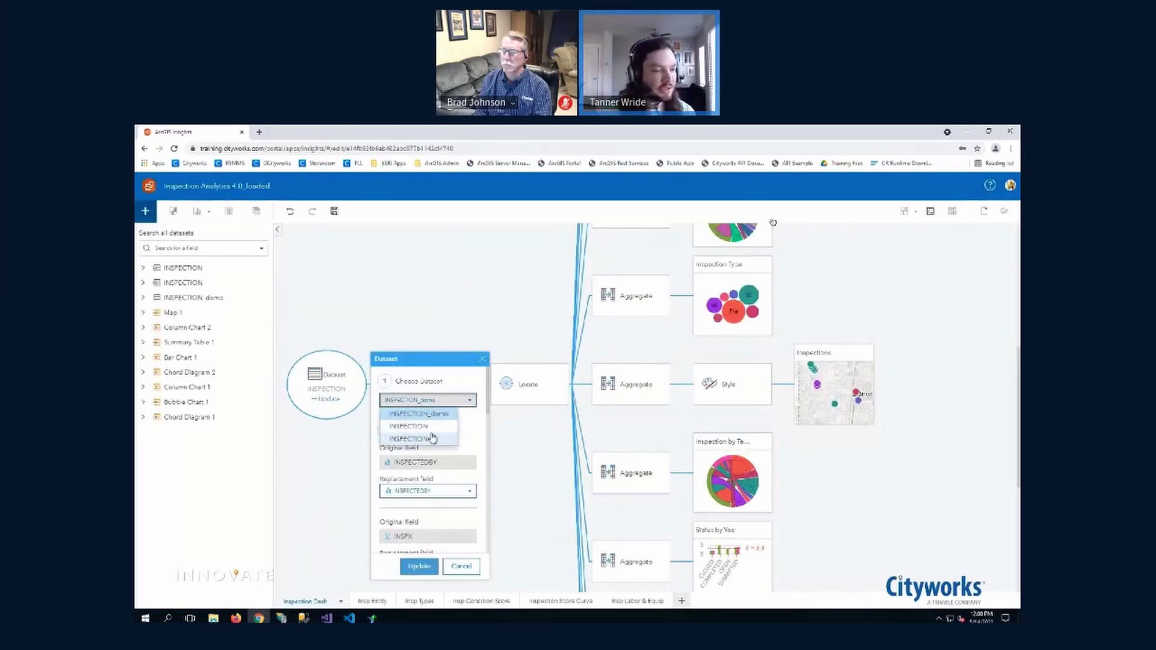
left_click(448, 331)
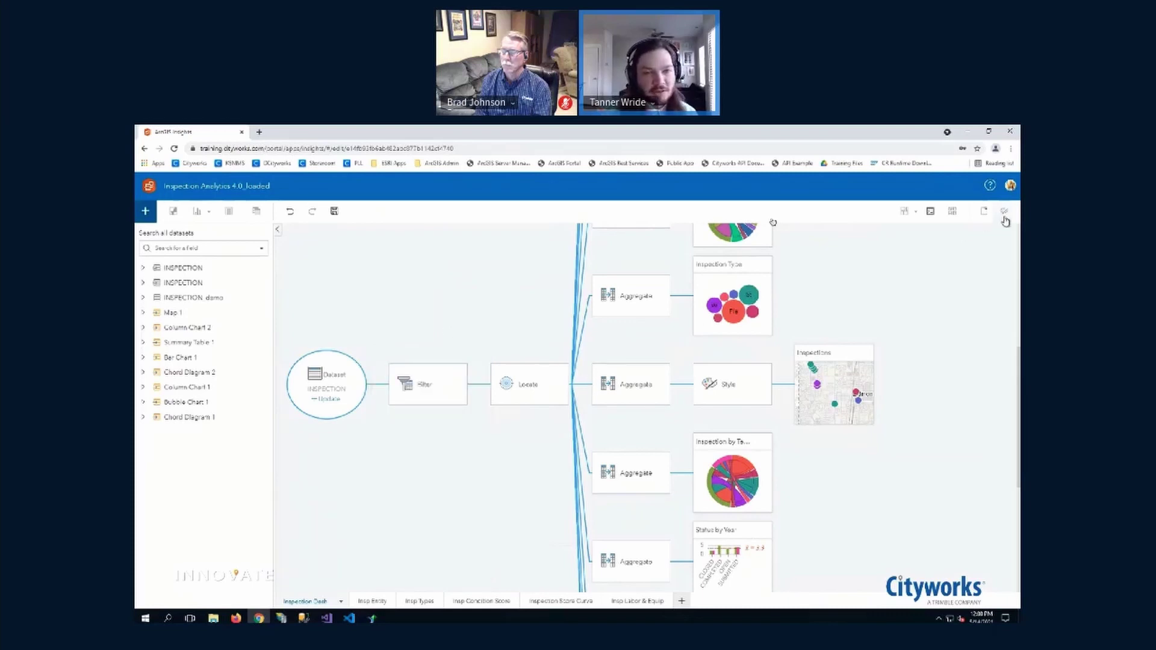
left_click(984, 213)
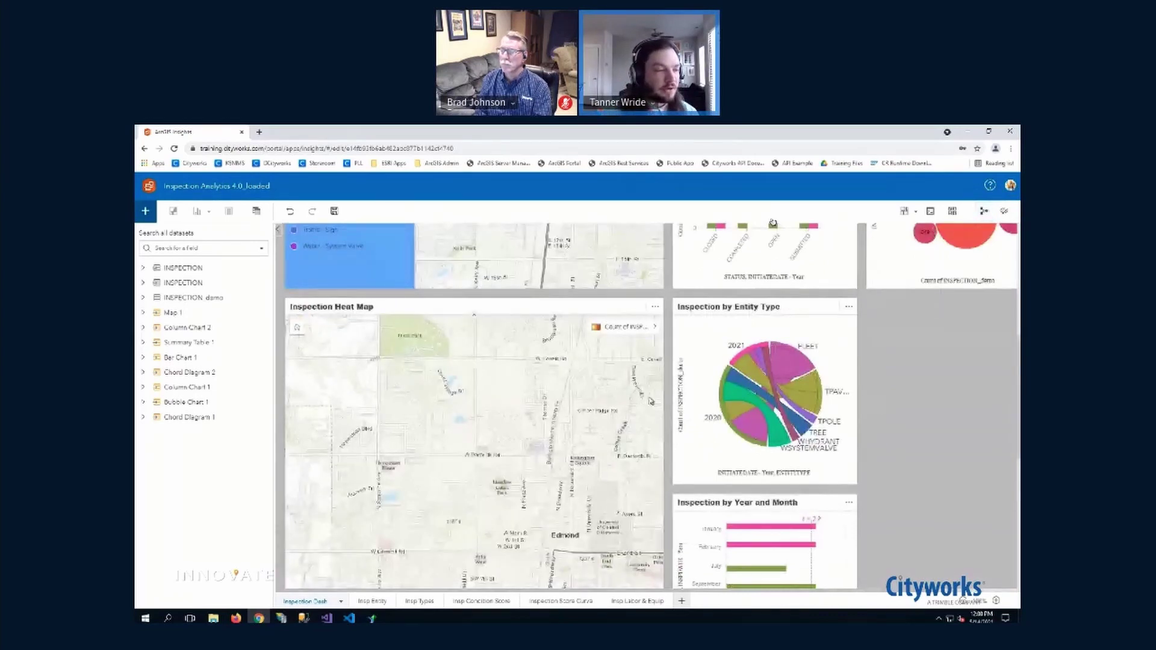
- Examine the analysis models of the Insp Entity and Insp Labor & Equip pages, including the latter's joined datasets
left_click(364, 601)
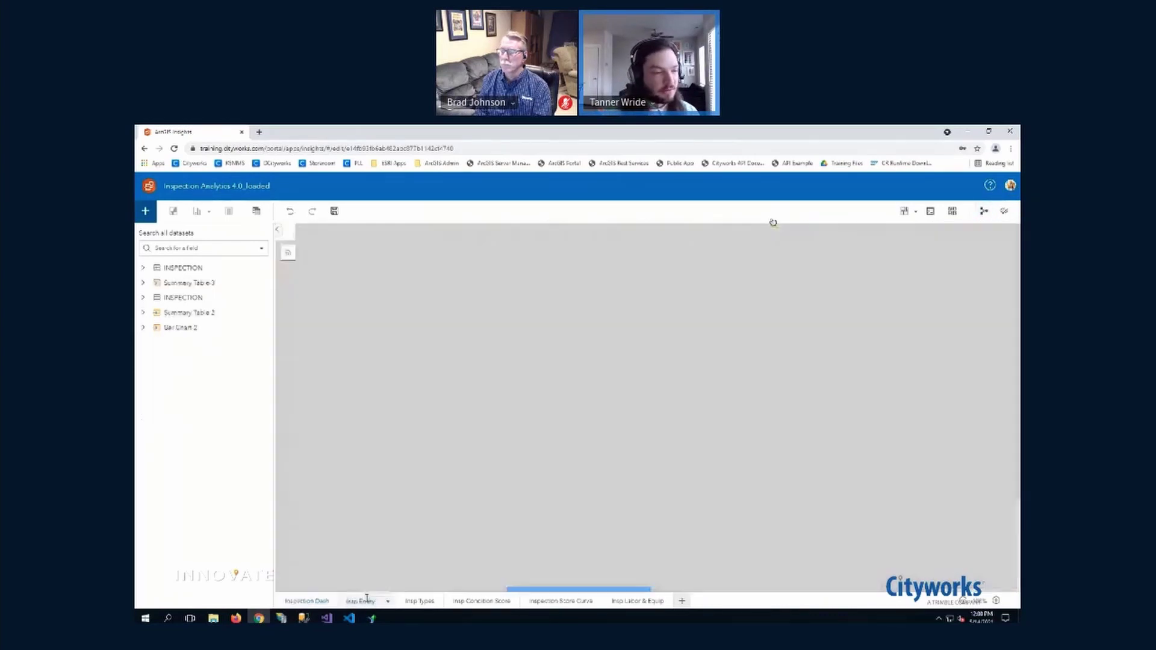
left_click(985, 213)
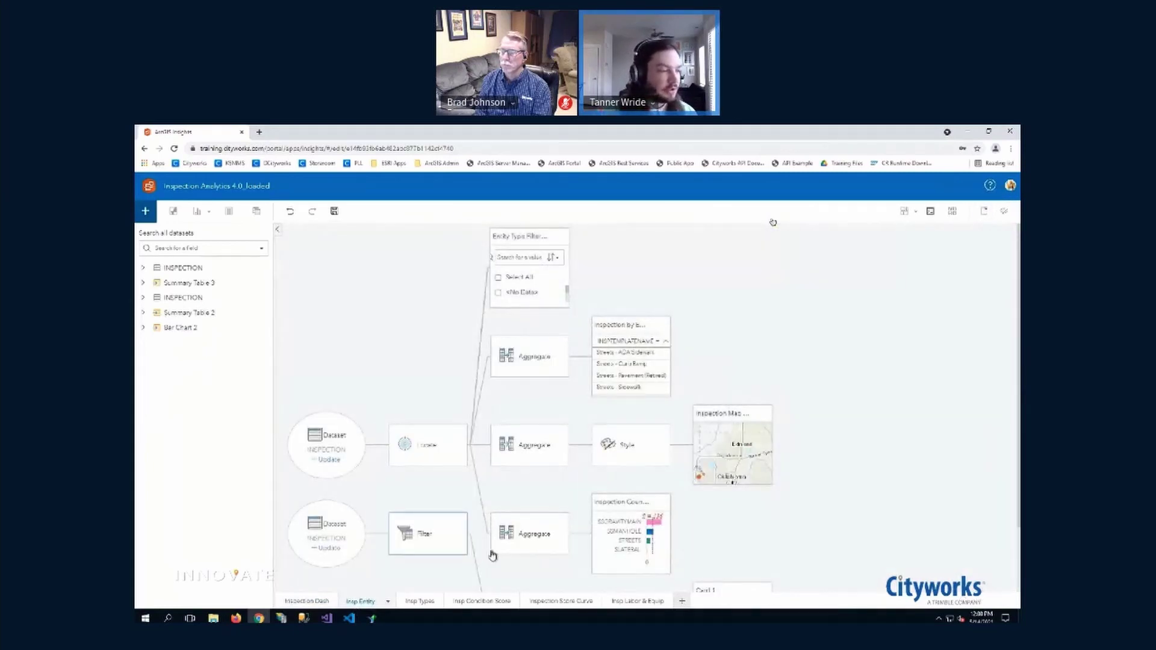
left_click(639, 601)
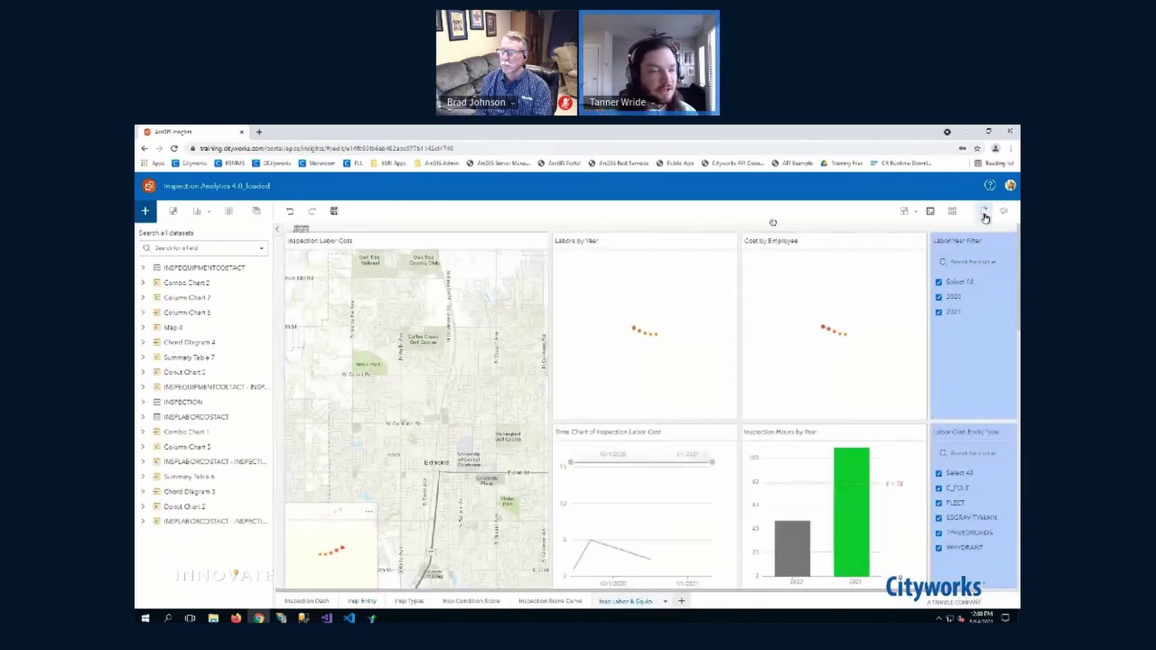
left_click(984, 212)
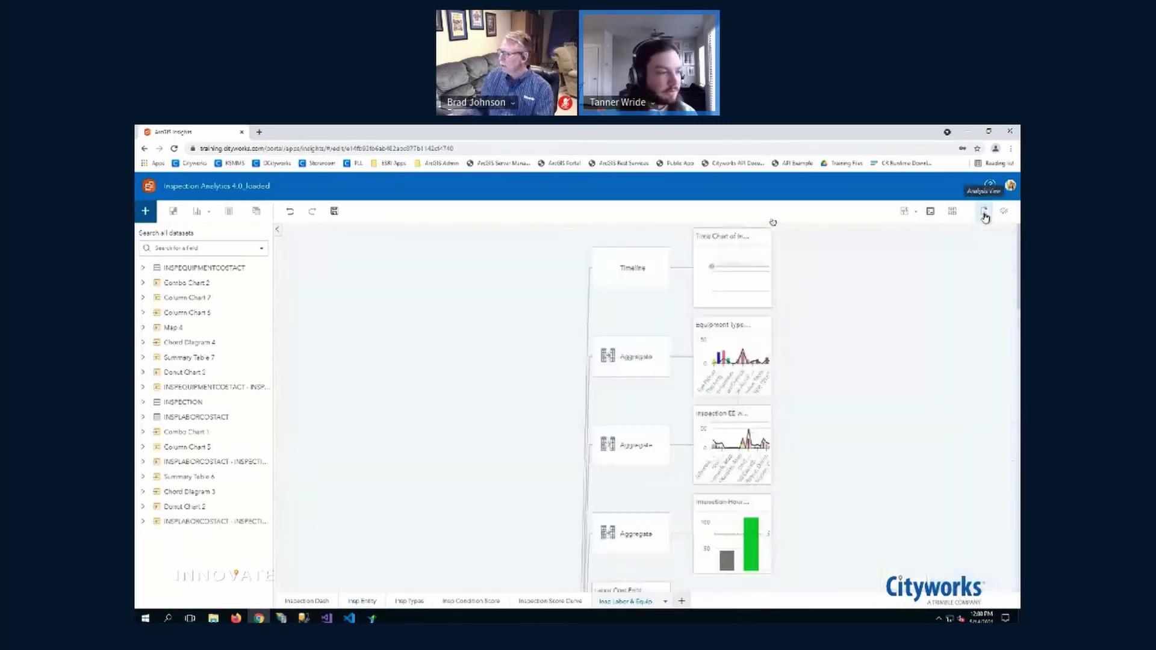
scroll(526, 313, "down", 4)
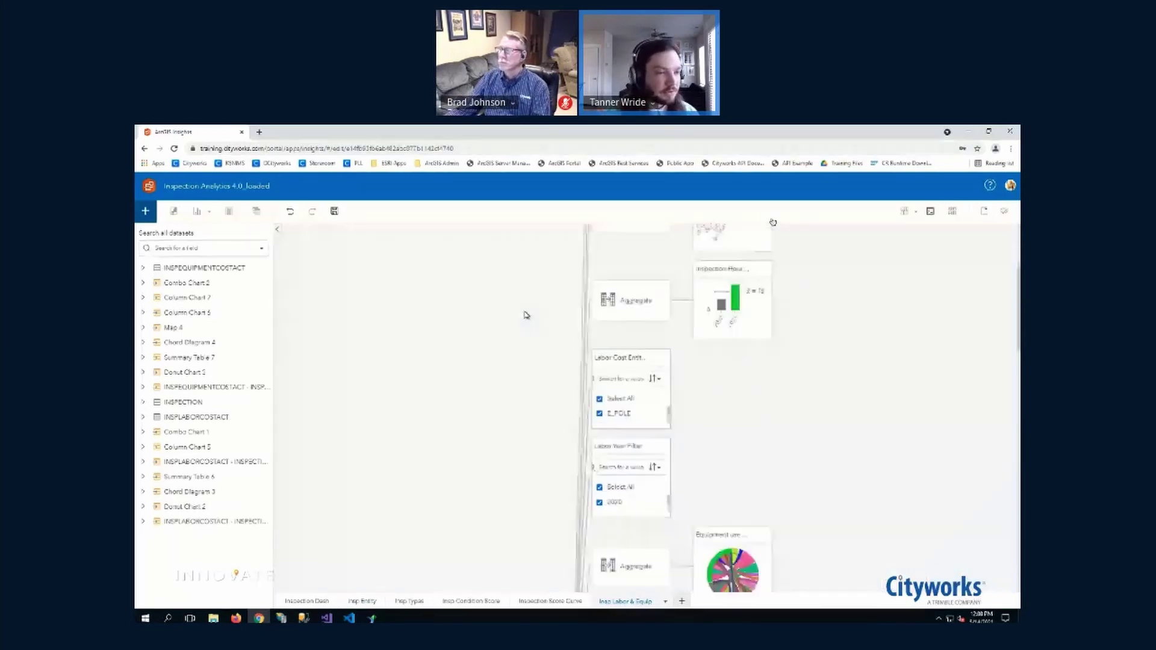
scroll(526, 315, "up", 5)
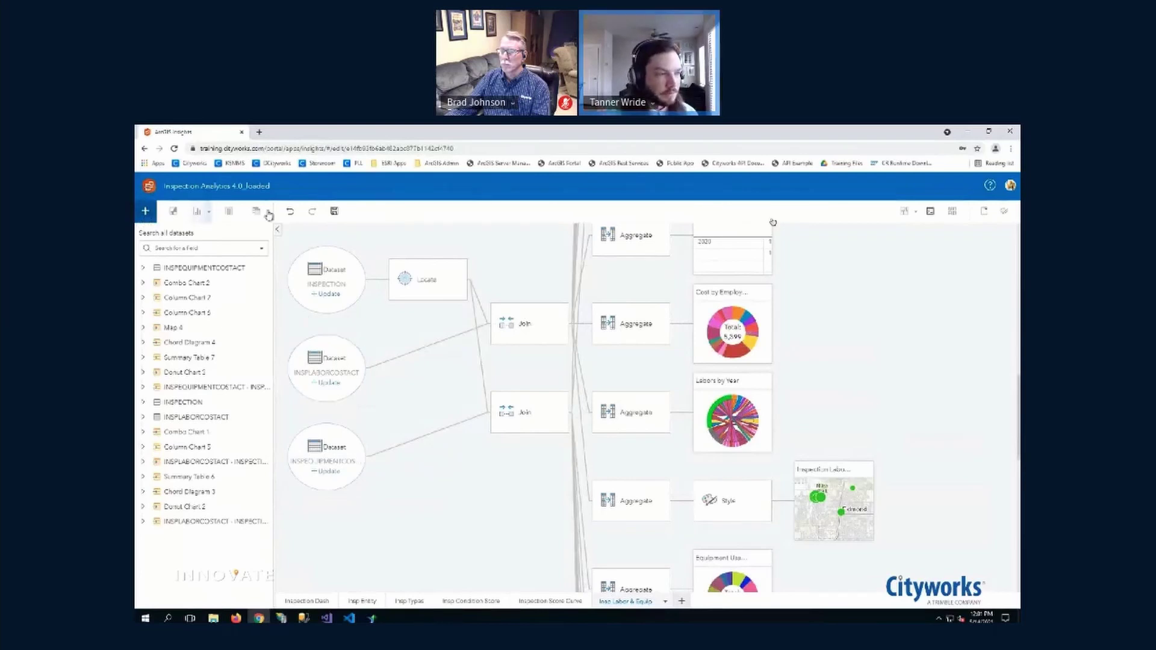
left_click(985, 215)
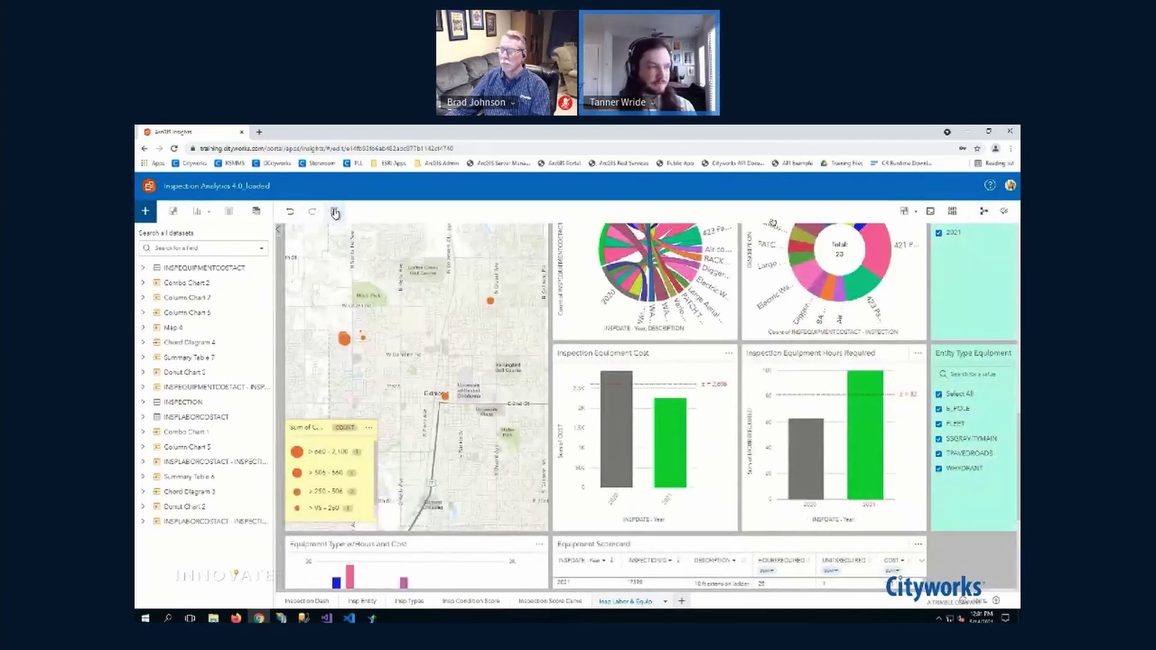
- Review the sharing options for Inspection Analytics 4.0_loaded from the workbook list, and download the workbook packaged with Copy data
left_click(150, 190)
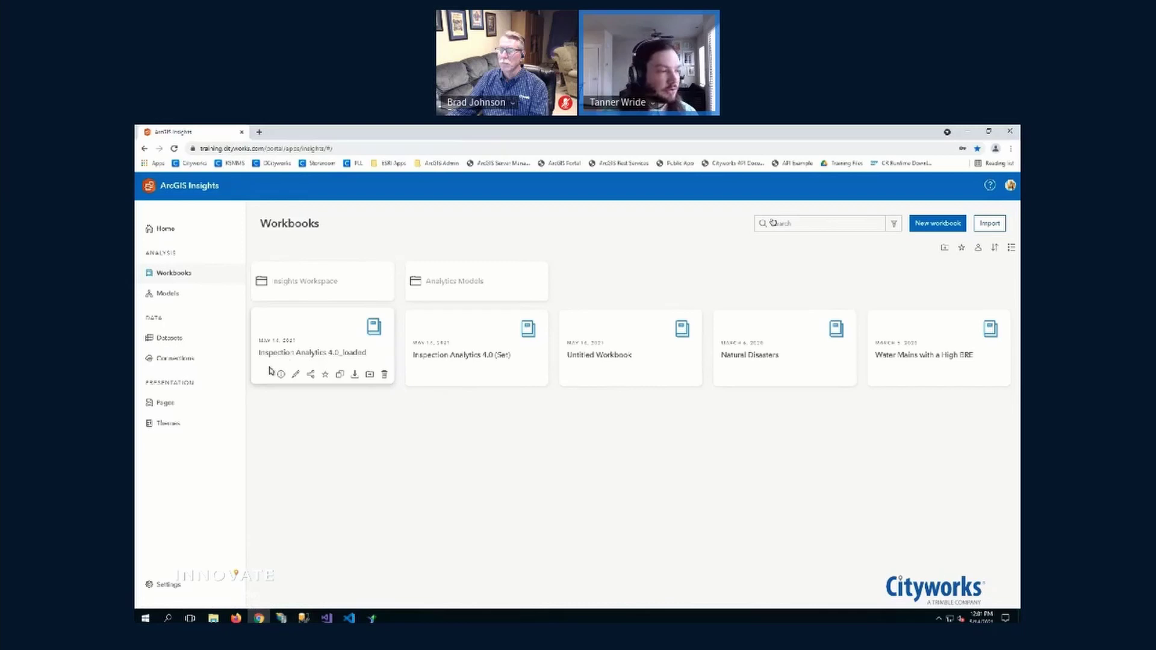
left_click(311, 374)
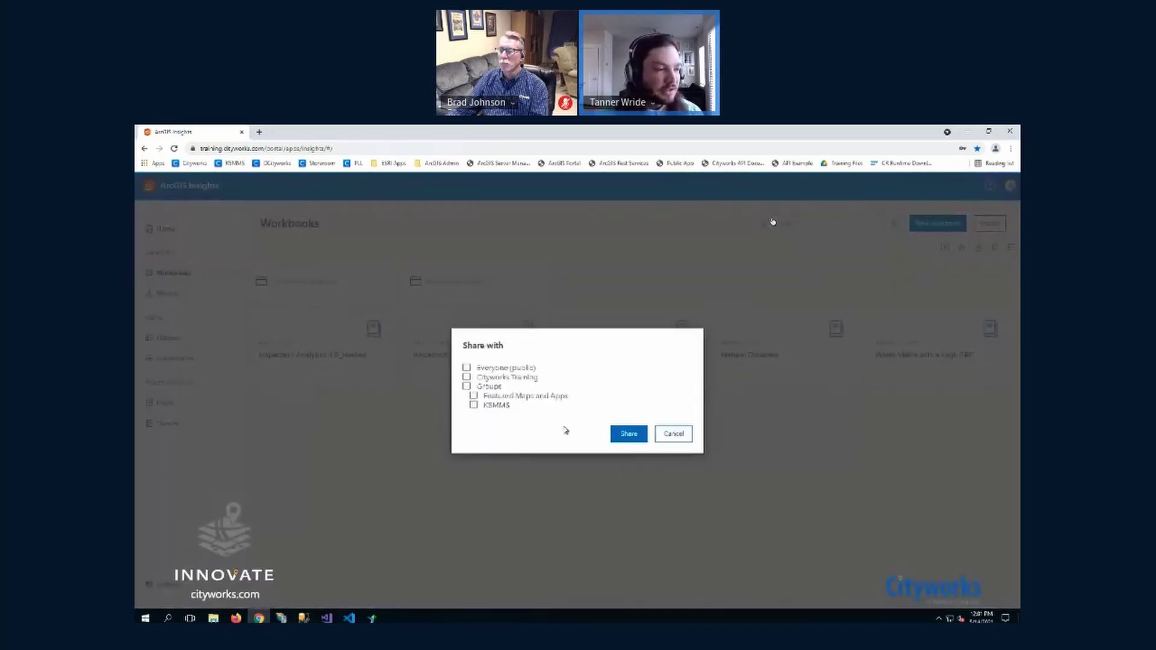
left_click(677, 436)
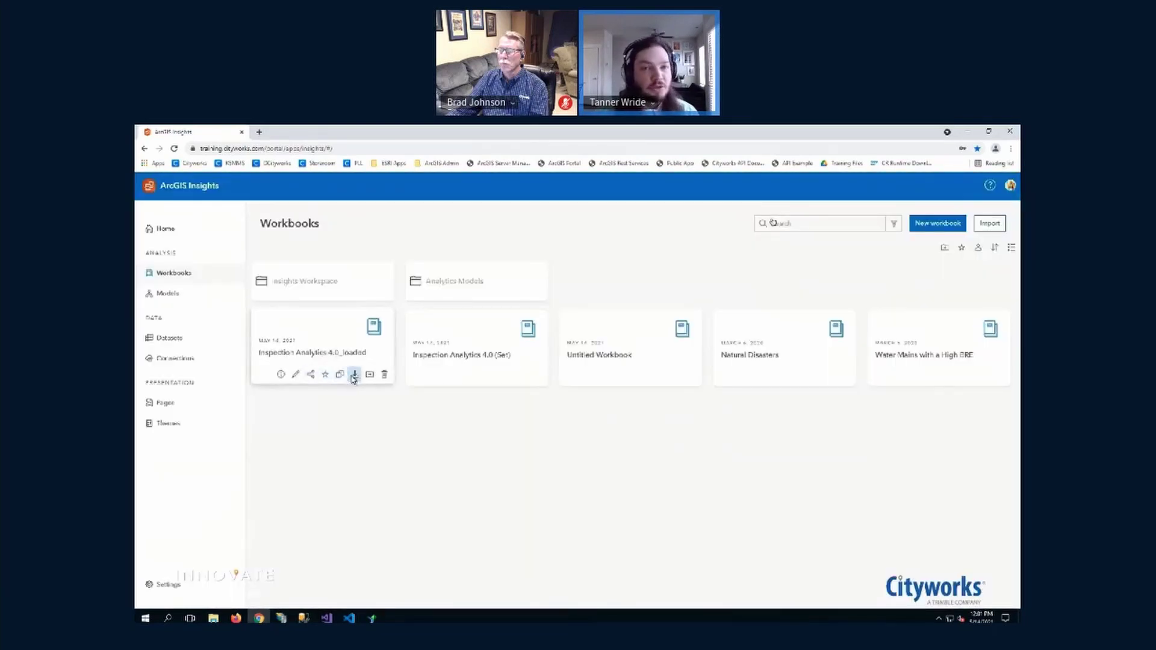
left_click(354, 376)
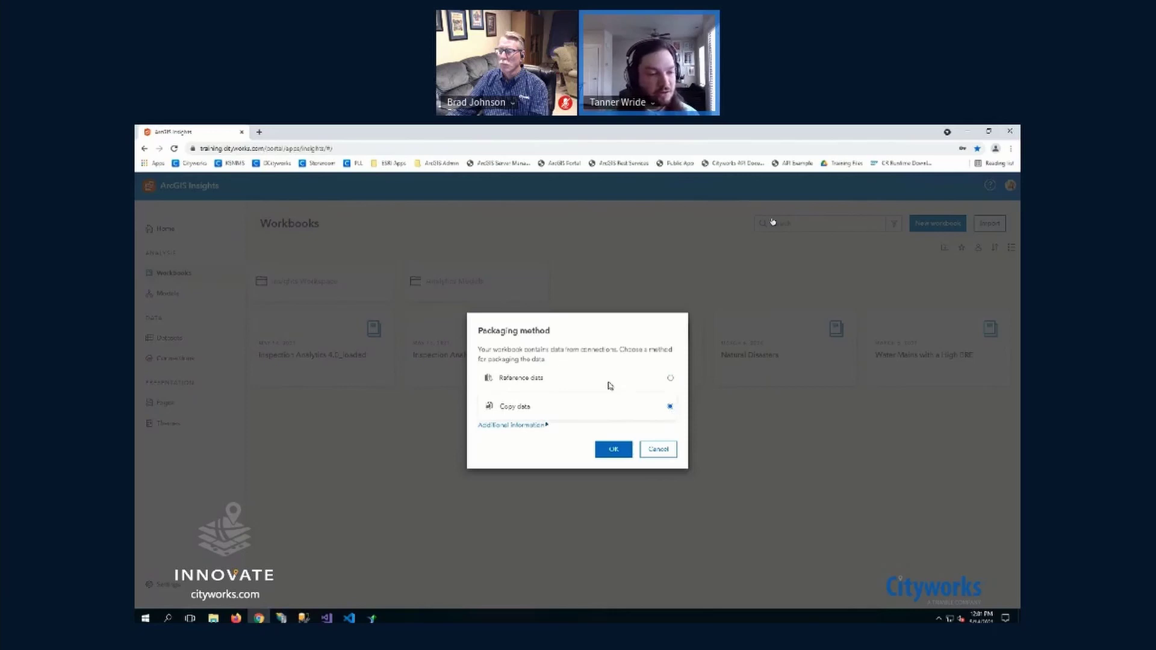
left_click(612, 451)
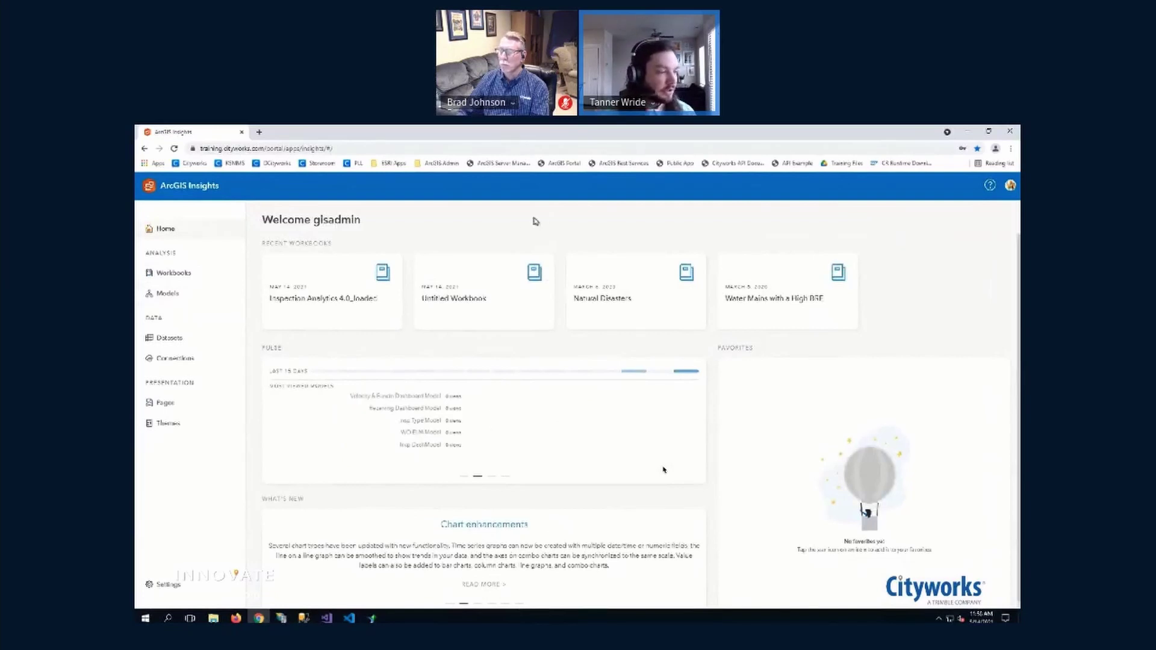
- Create a new workbook and add the azteca.WORKORDER table from the KSMMS Database connection, searching for workorder
left_click(177, 275)
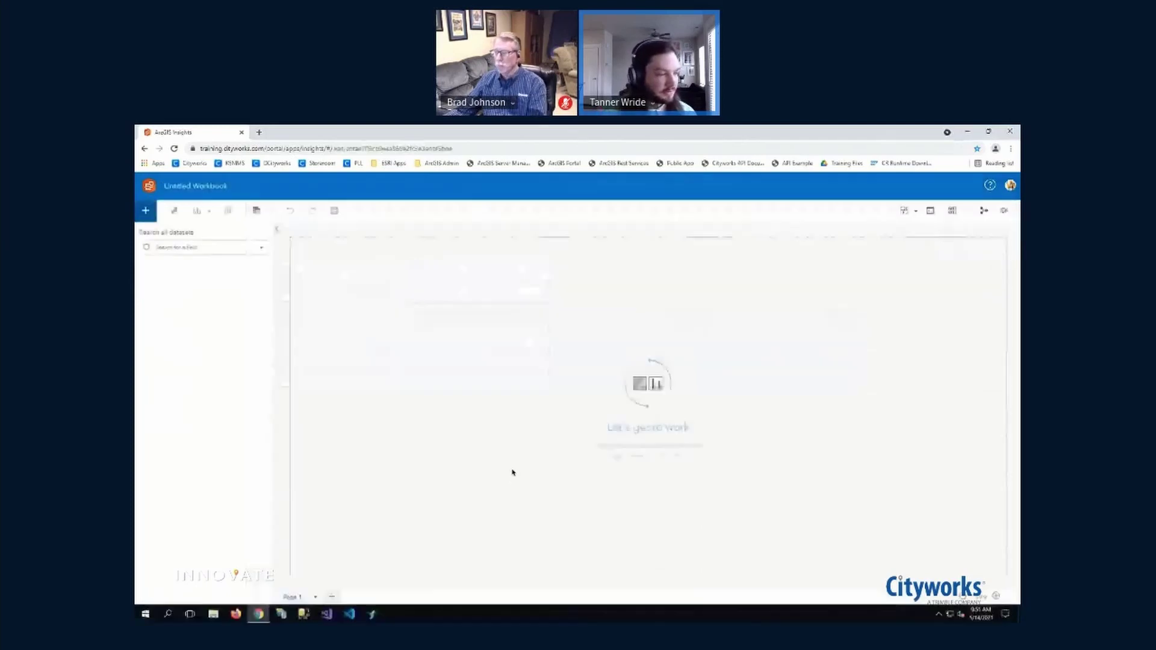
left_click(152, 611)
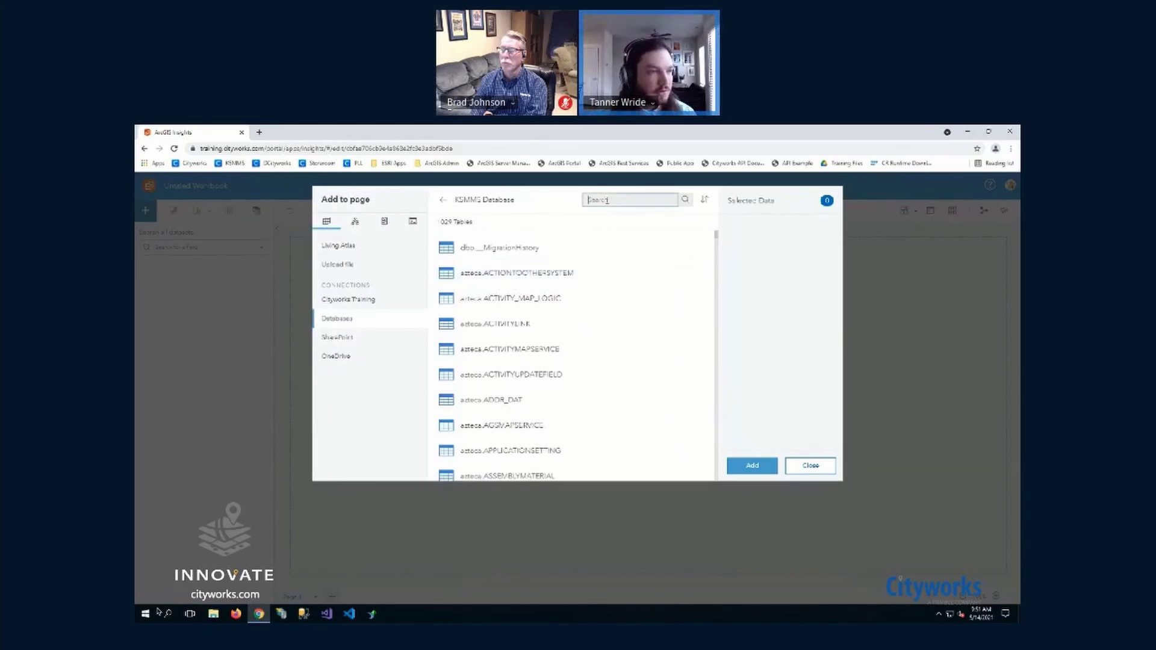
type("workorder")
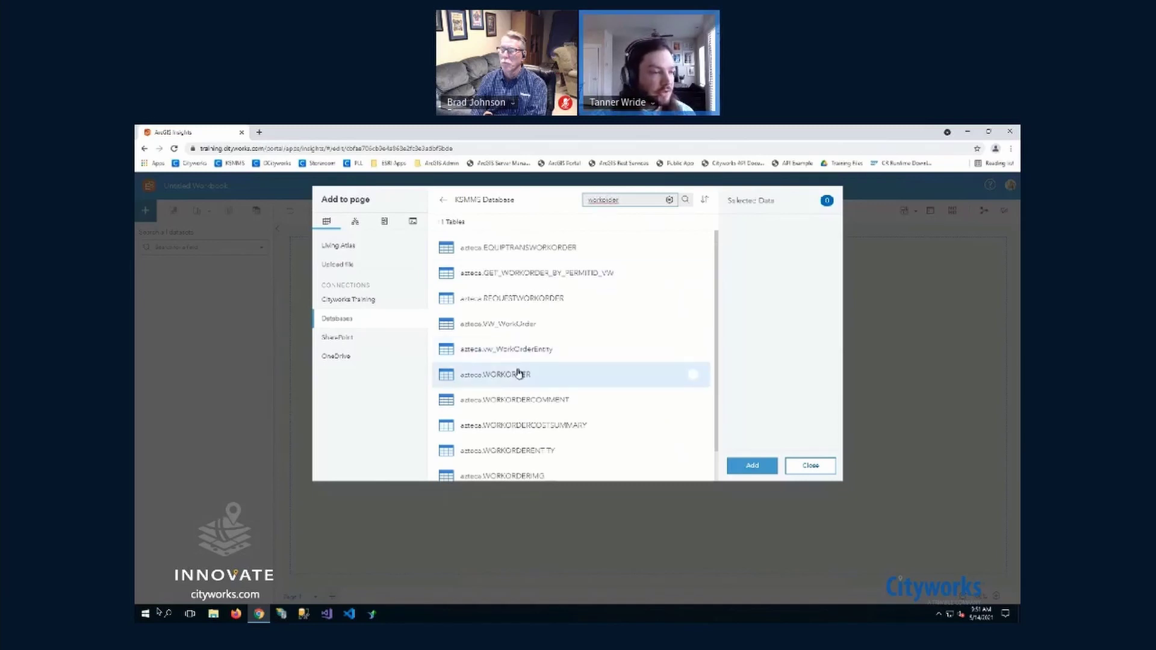
left_click(689, 378)
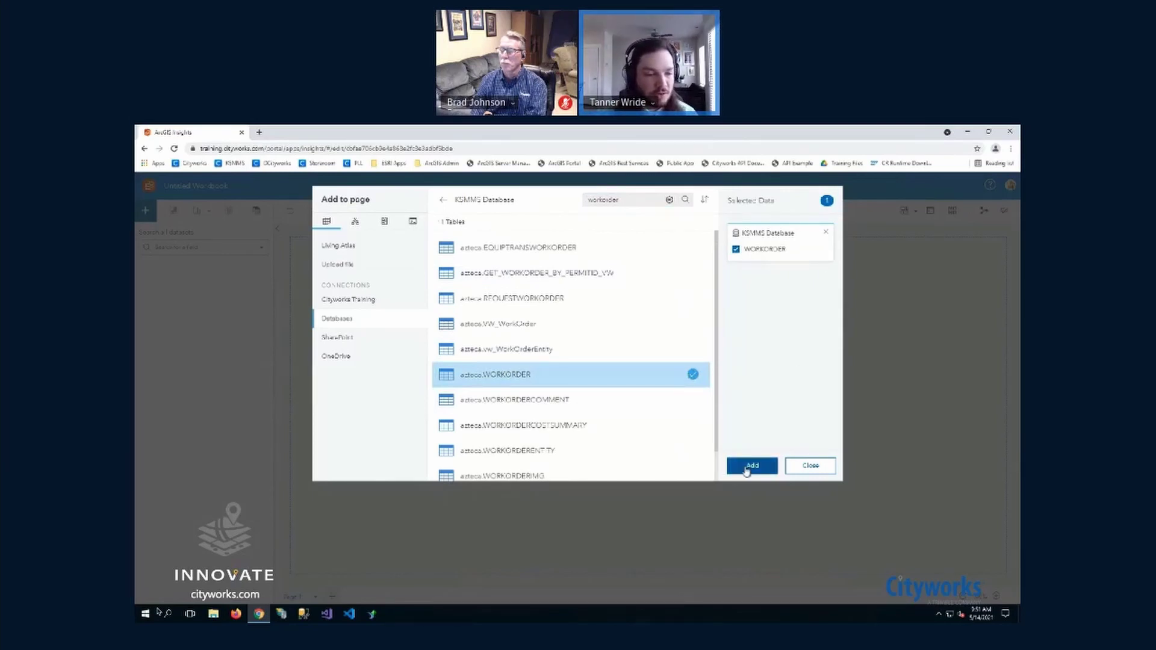
left_click(747, 467)
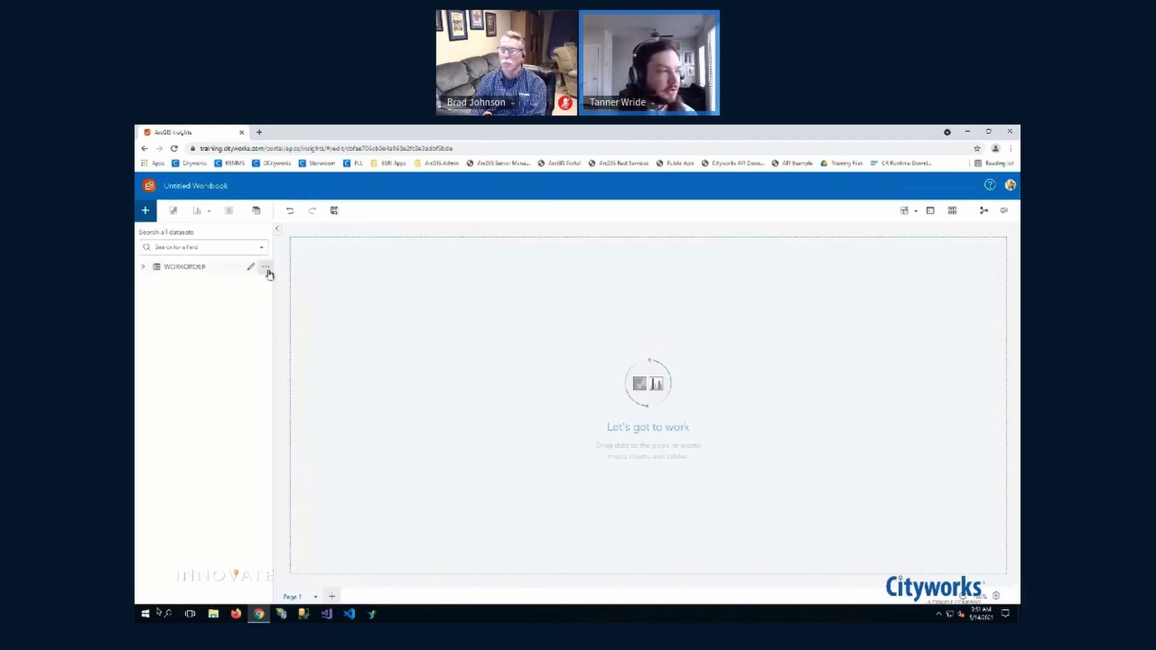
- Enable location on the WORKORDER dataset by coordinates, using WOXCOORDINATE and WOYCOORDINATE with spatial reference 2267 (NAD 1983 StatePlane Oklahoma North)
left_click(267, 269)
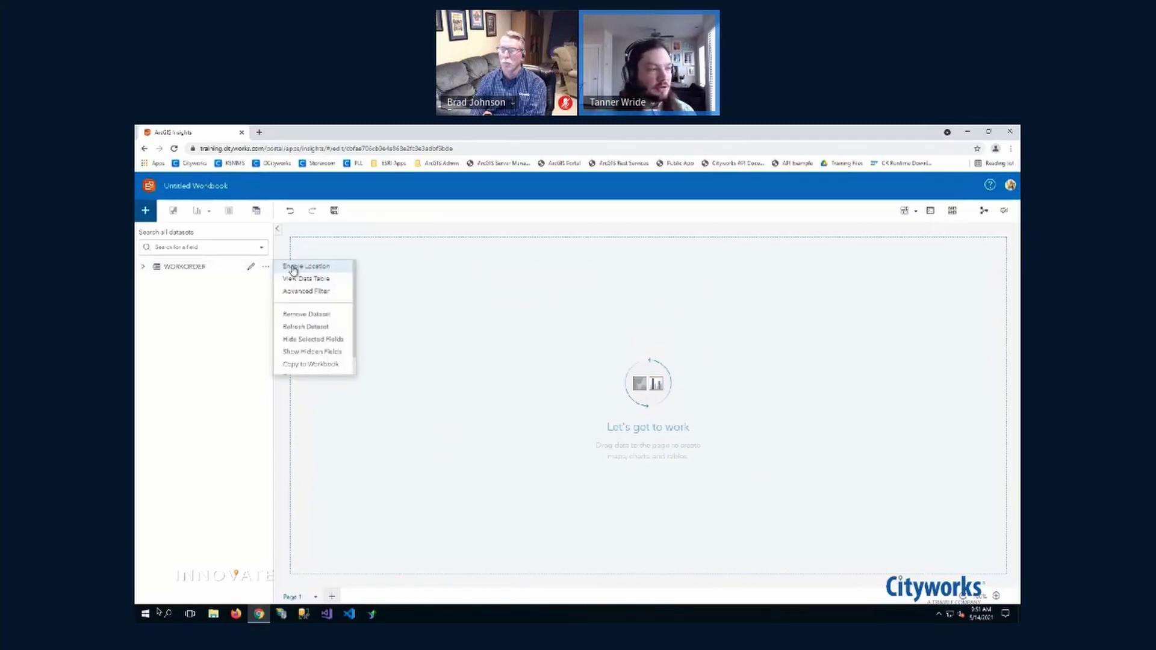
left_click(293, 267)
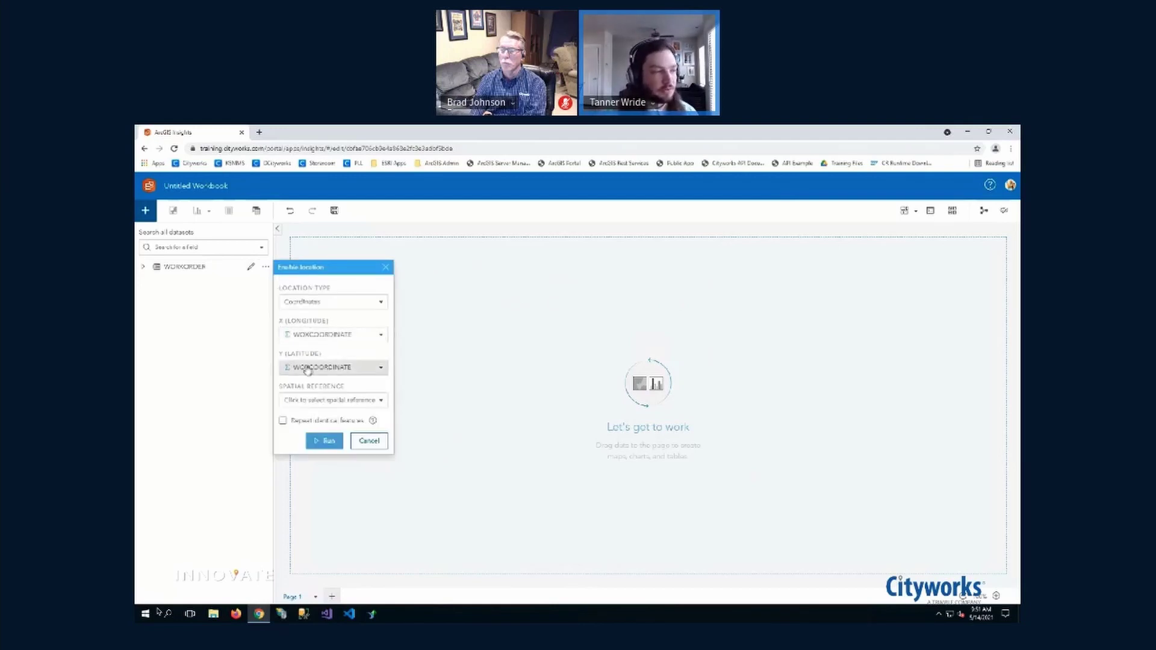
left_click(333, 402)
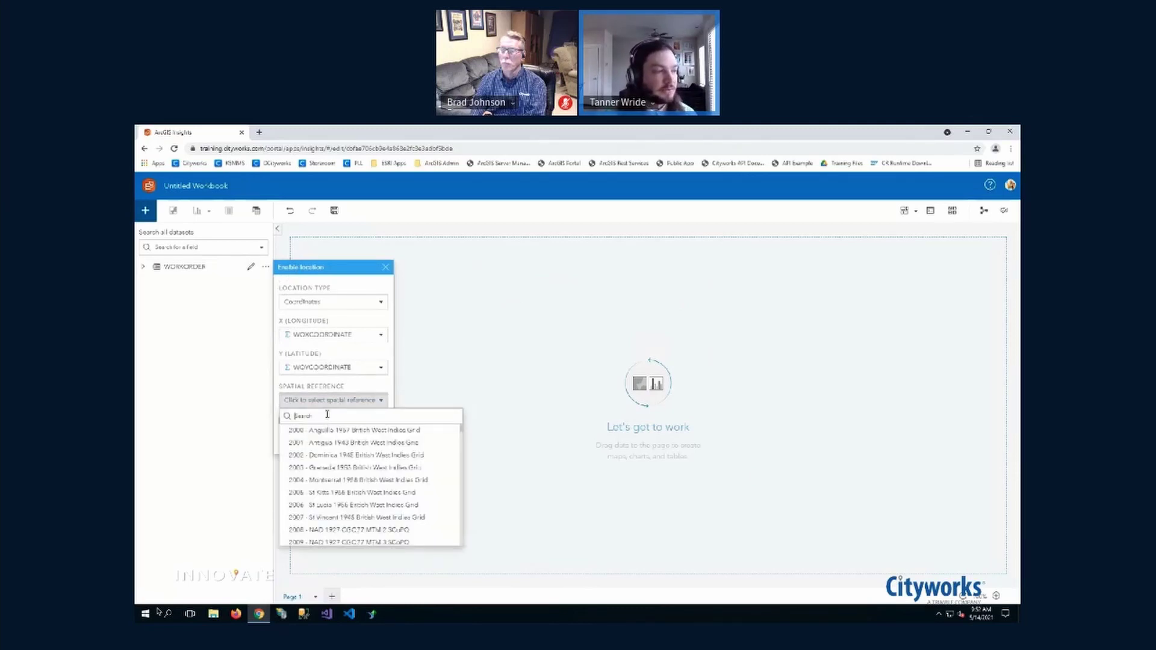
type("2267")
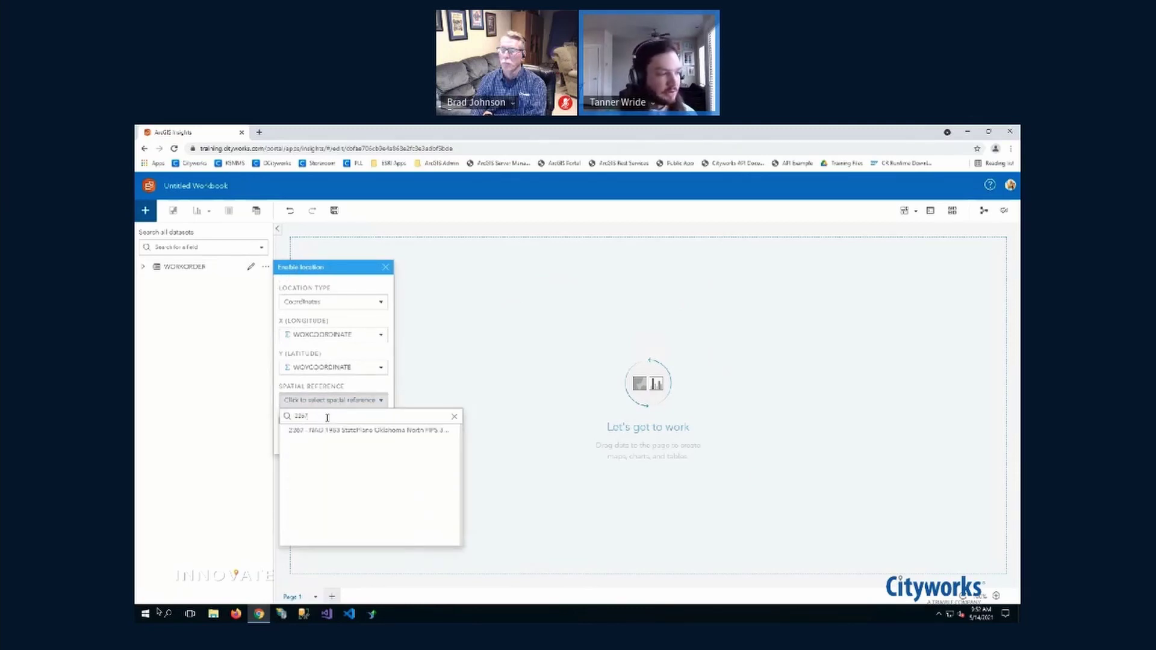
left_click(330, 431)
left_click(325, 442)
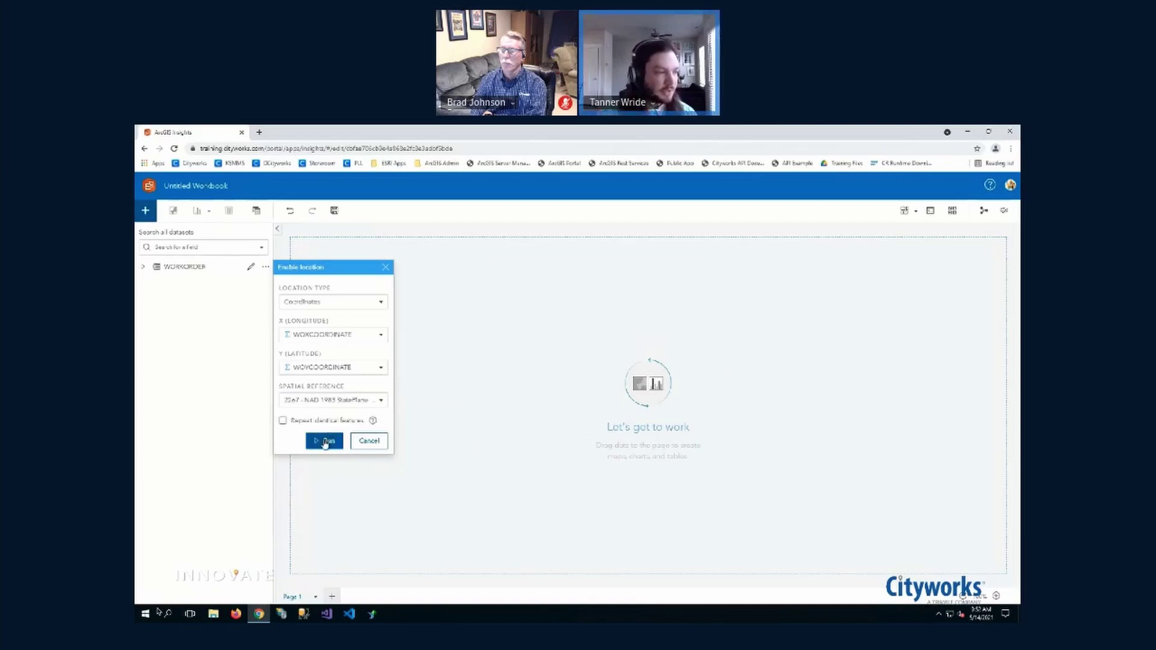
left_click(325, 442)
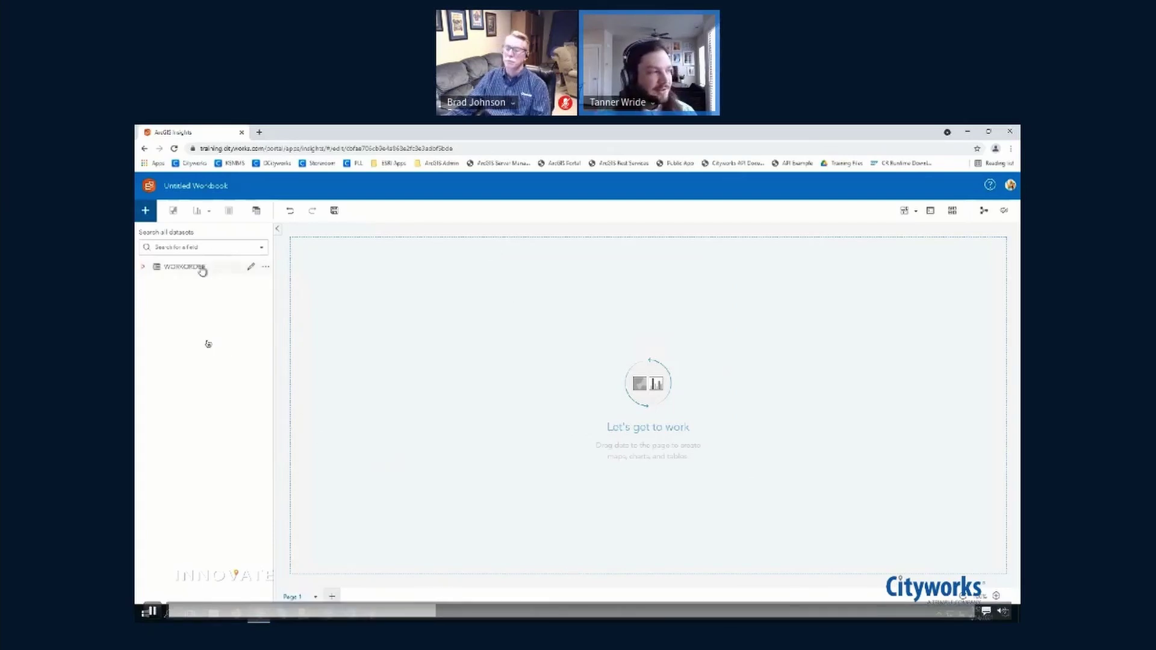
- Create a map card from the WORKORDER dataset and frame it on the main cluster of work orders north of Oklahoma City
left_click_drag(202, 270, 328, 272)
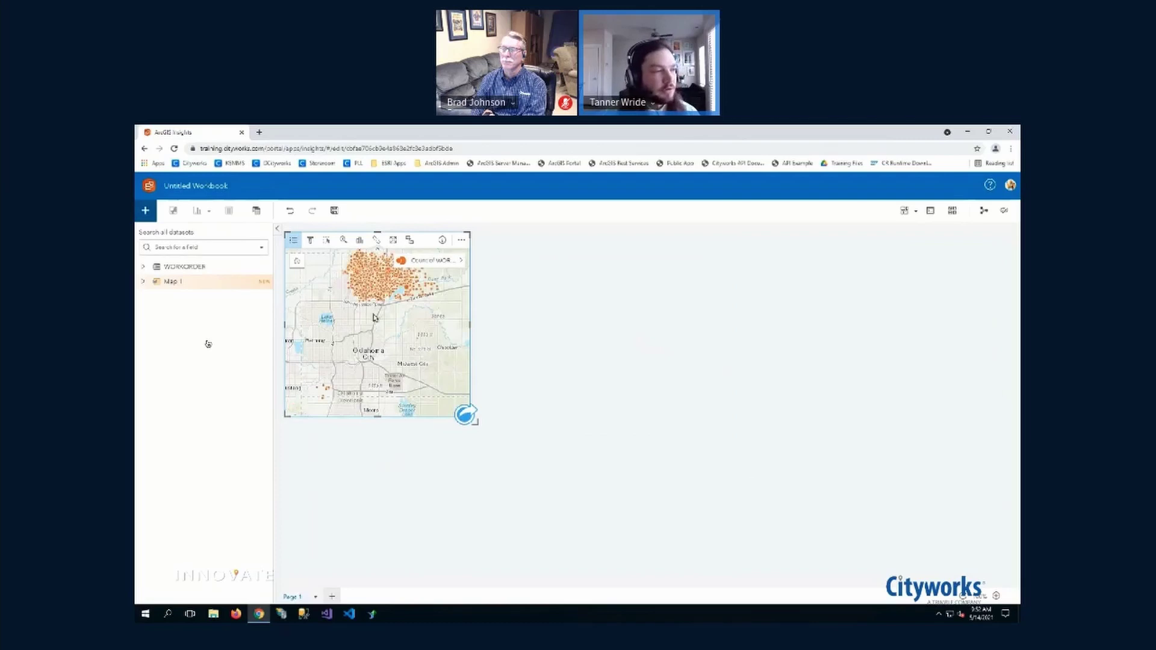
left_click_drag(368, 325, 354, 363)
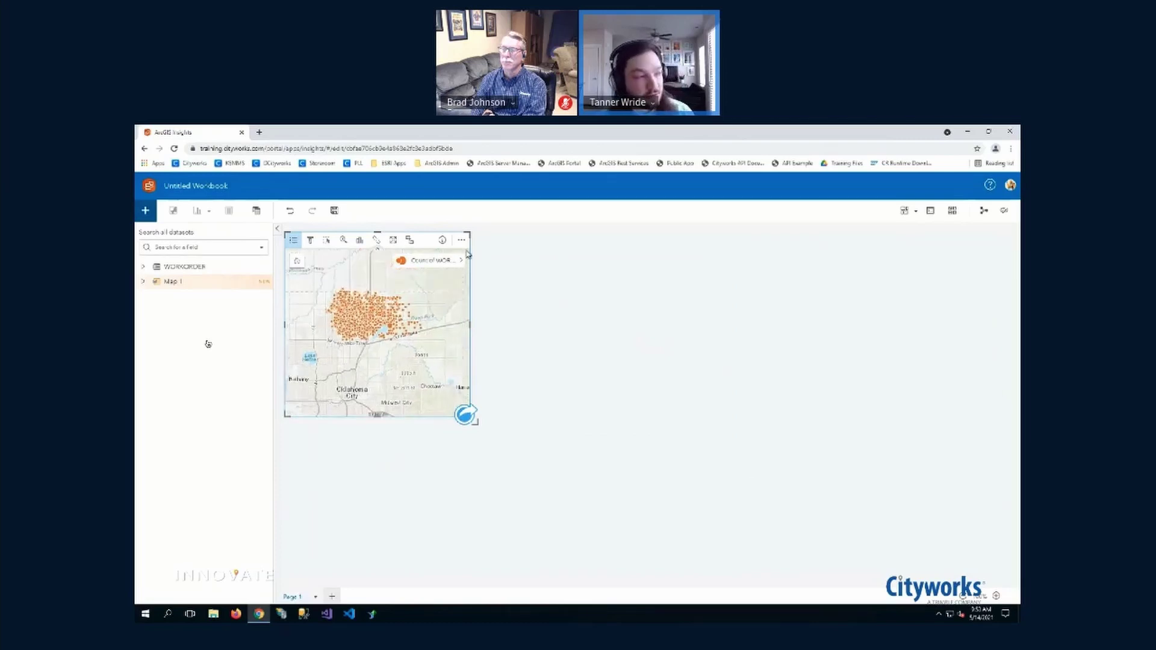
scroll(361, 317, "up", 4)
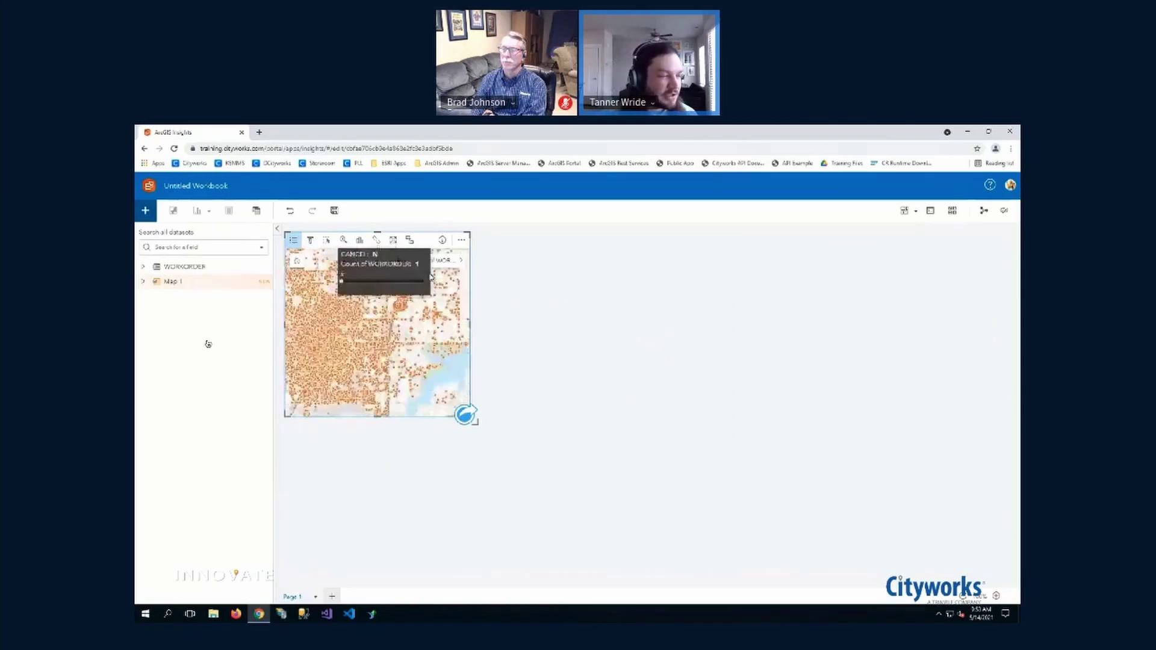
- Style the map's work order layer with the Types (Unique Symbols) symbol type, check its legend and close the layer options
left_click(462, 262)
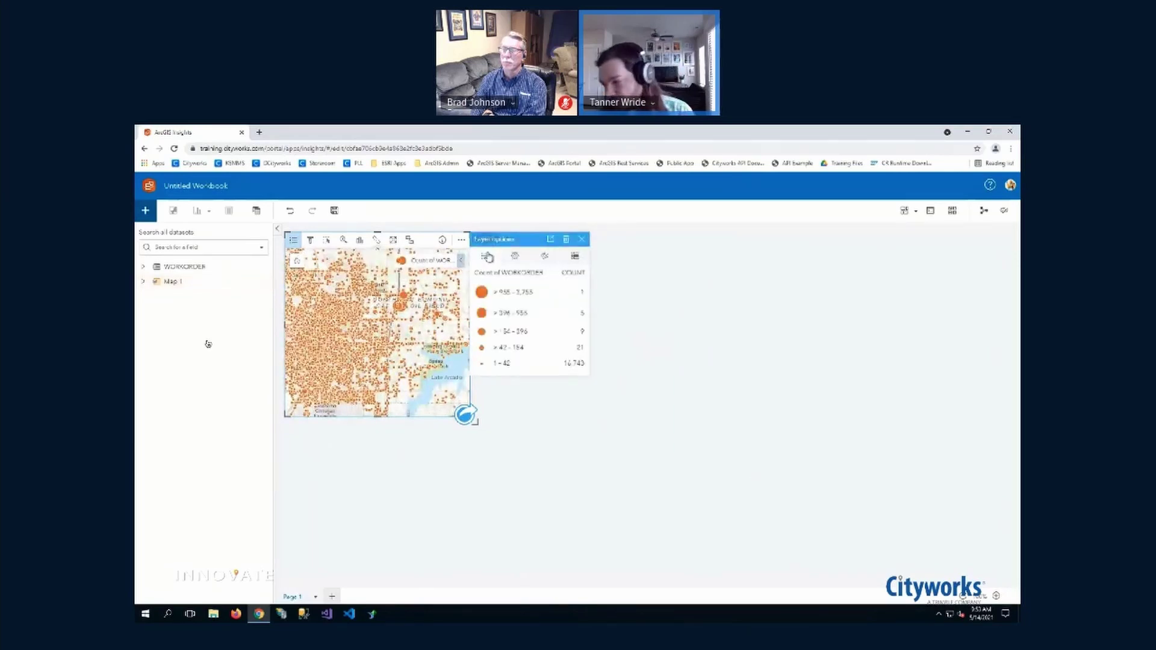
left_click(515, 257)
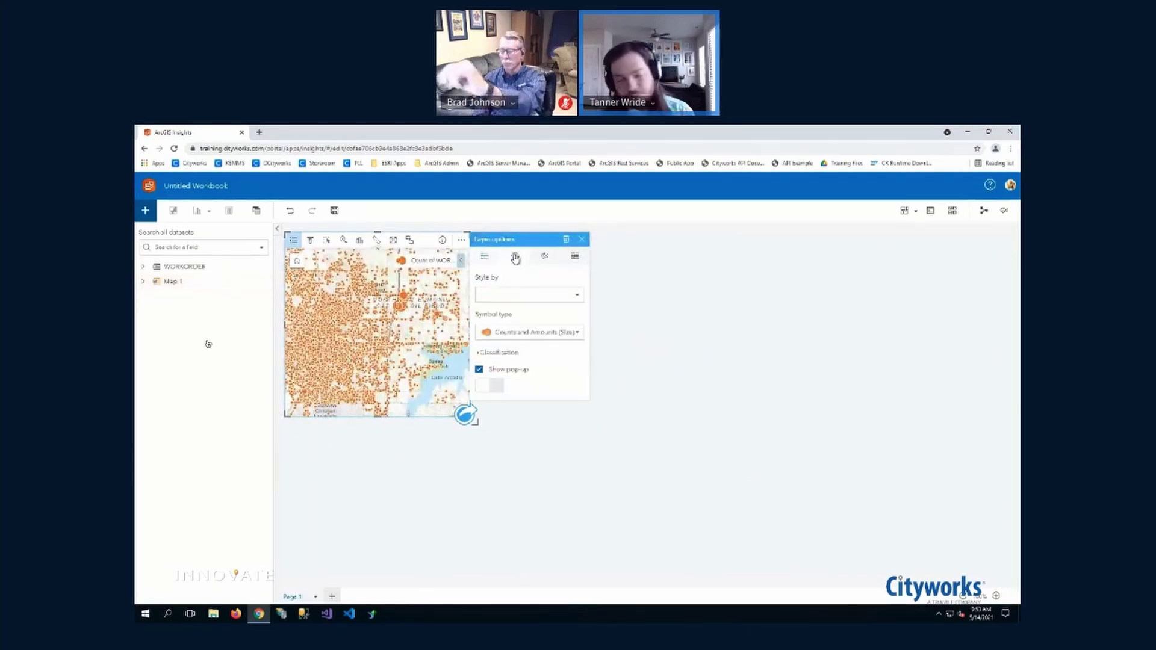
left_click(578, 333)
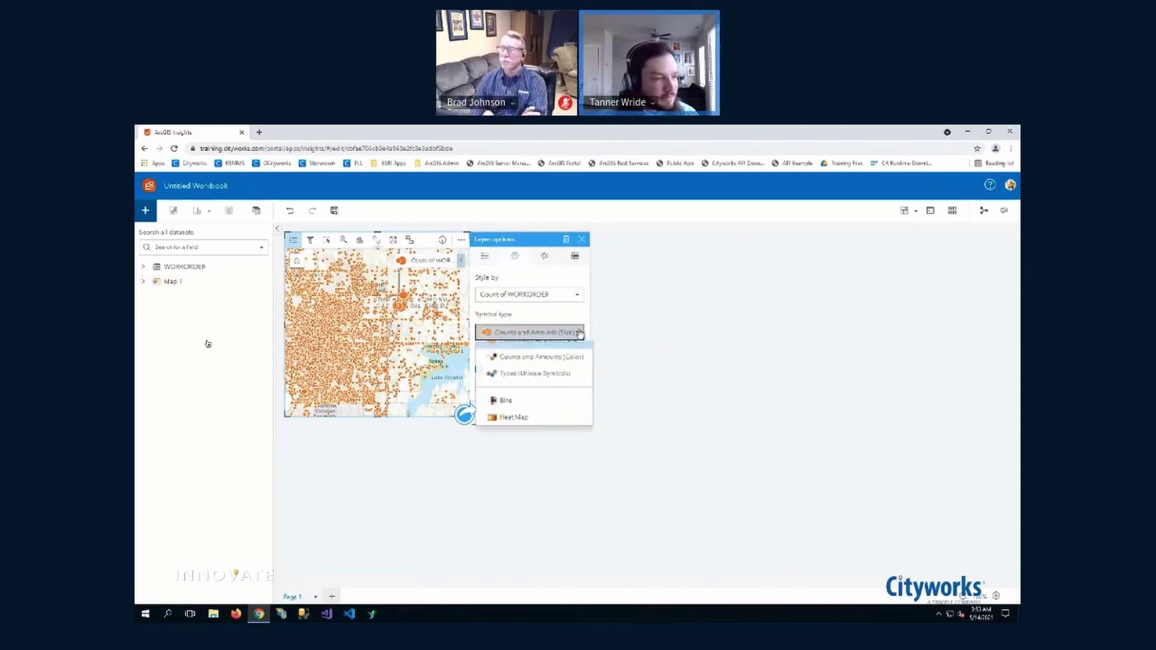
left_click(553, 383)
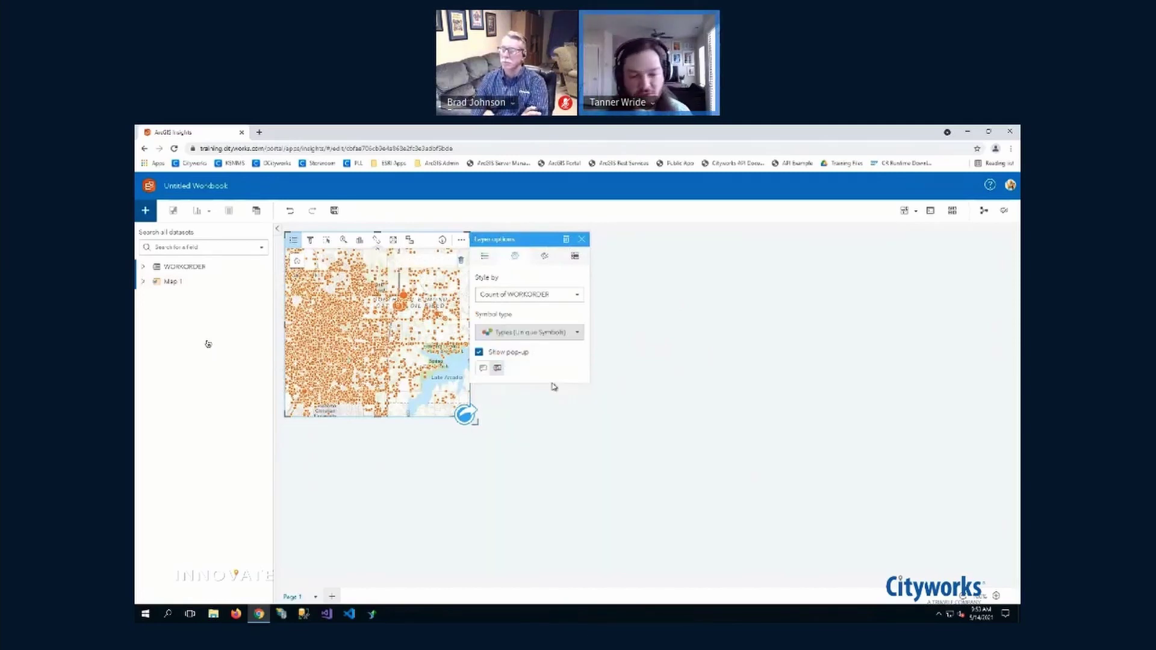
left_click(485, 258)
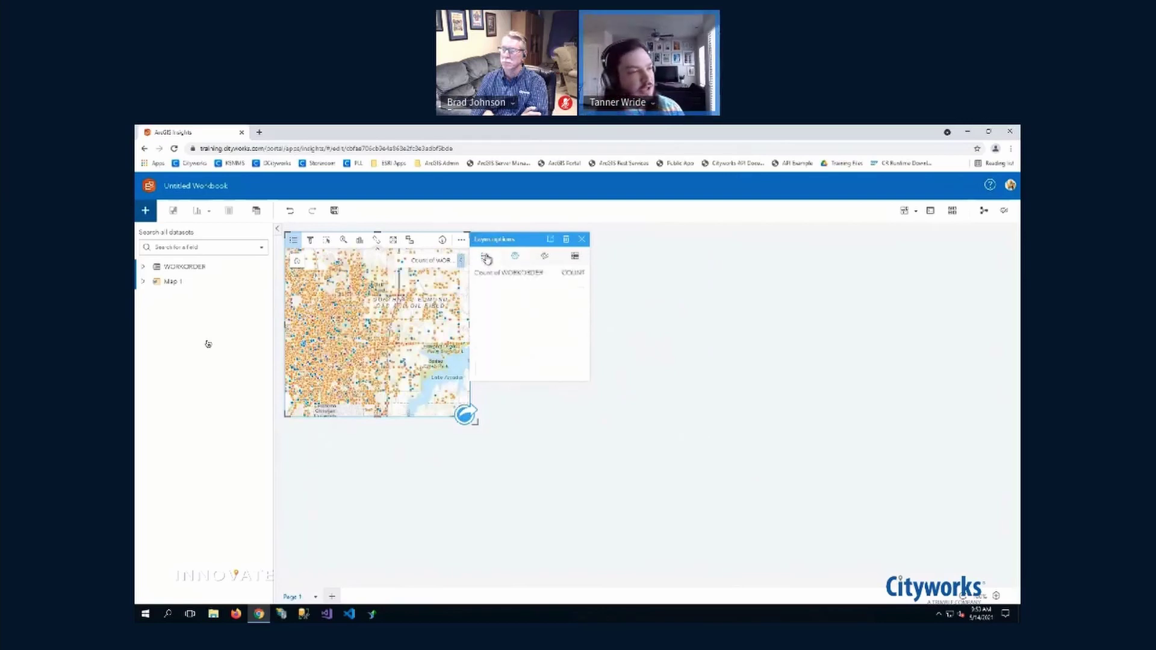
left_click(524, 262)
left_click(565, 334)
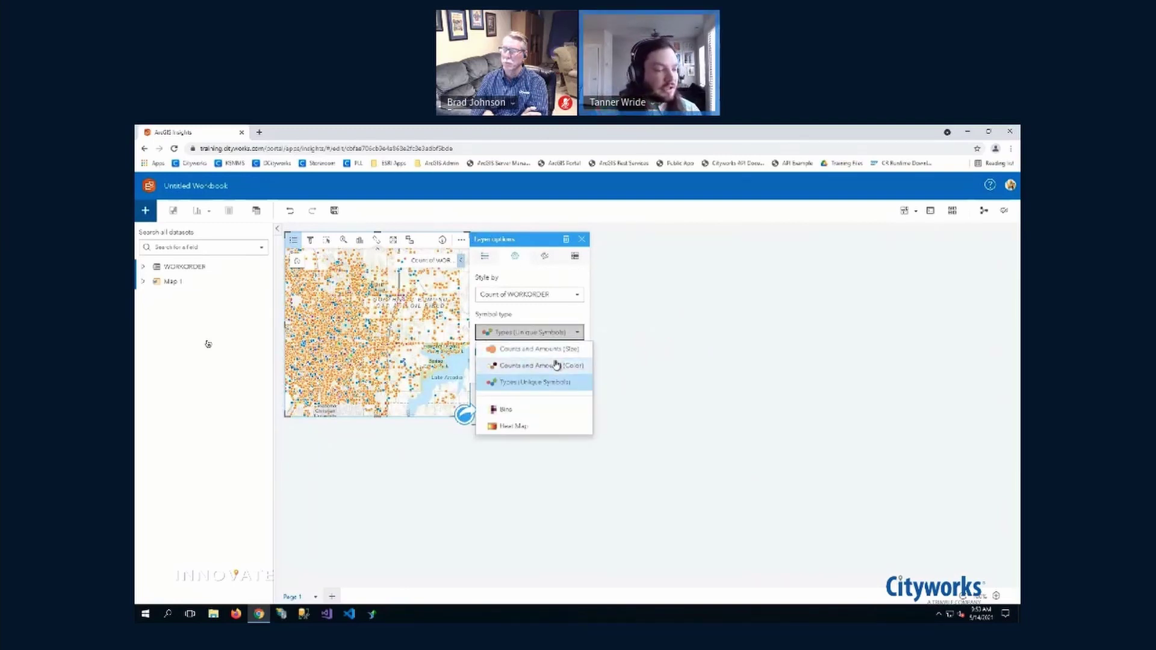
left_click(551, 317)
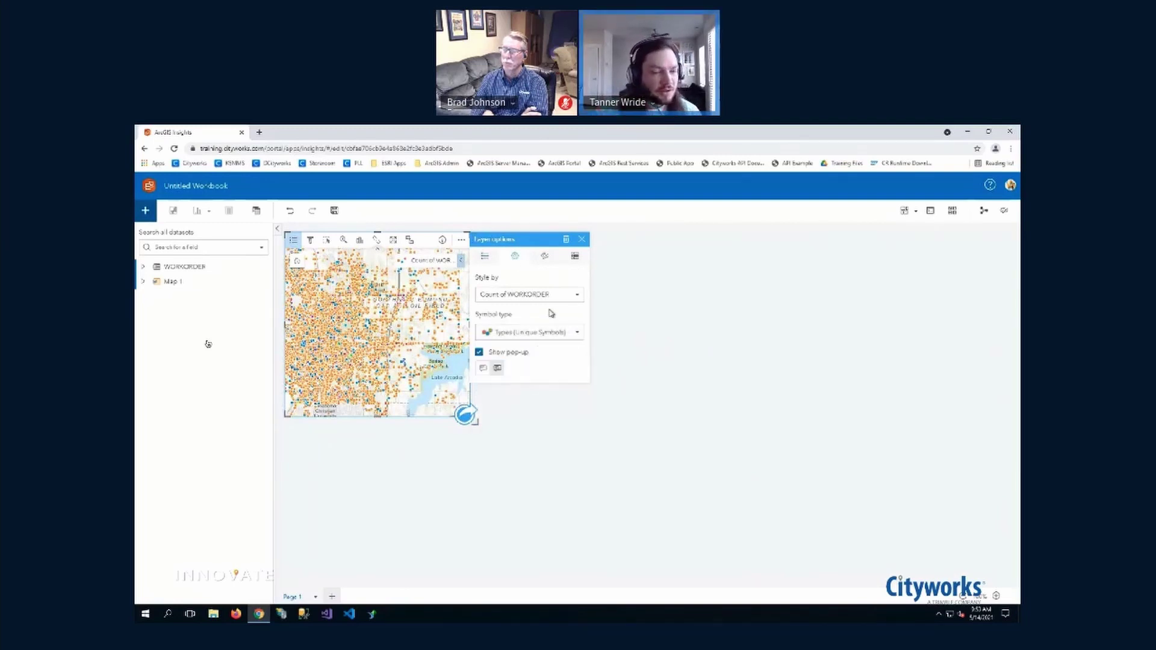
left_click(582, 239)
left_click(526, 284)
- Rename the map card as Work Order Map
left_click(318, 241)
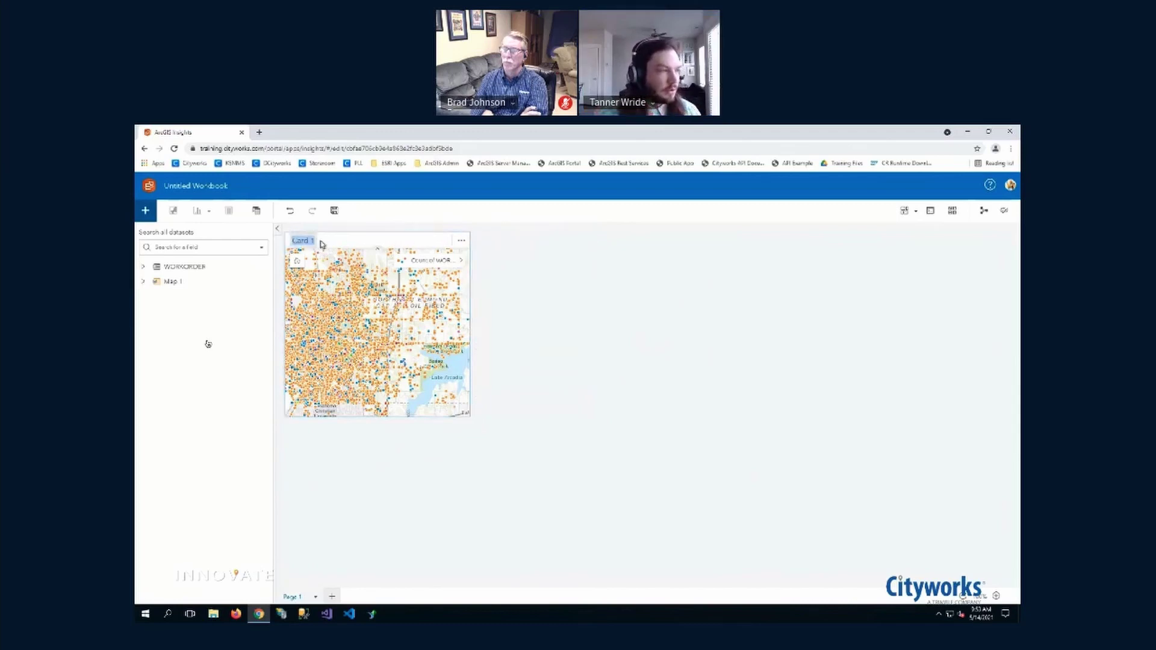
type("Work O")
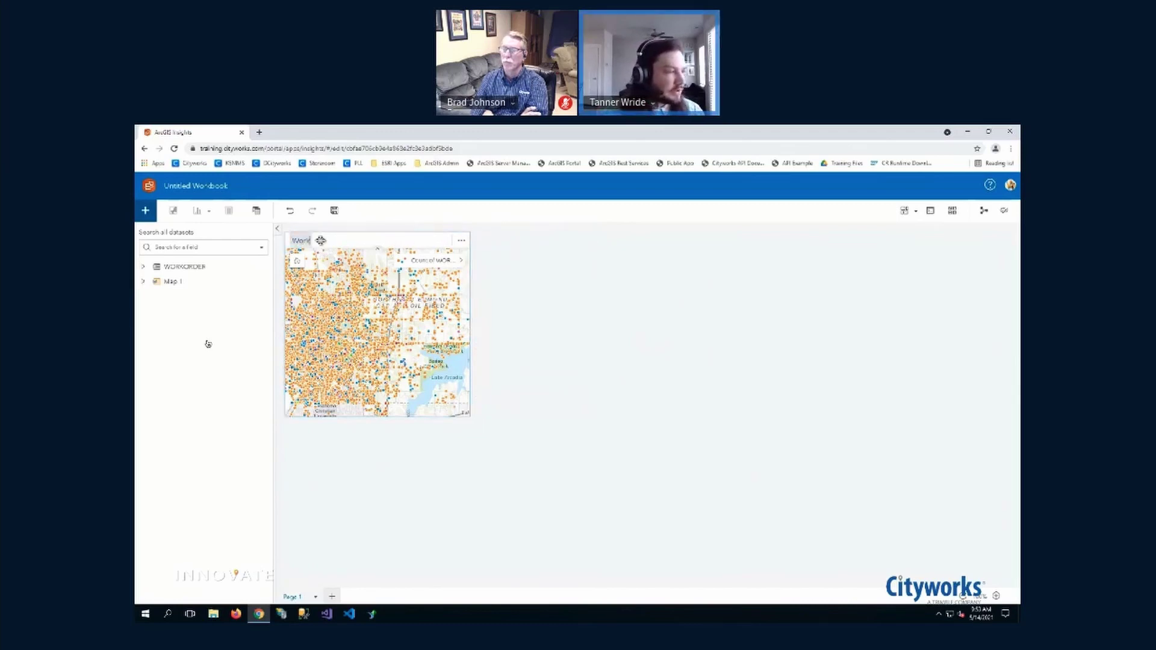
type("rder Map")
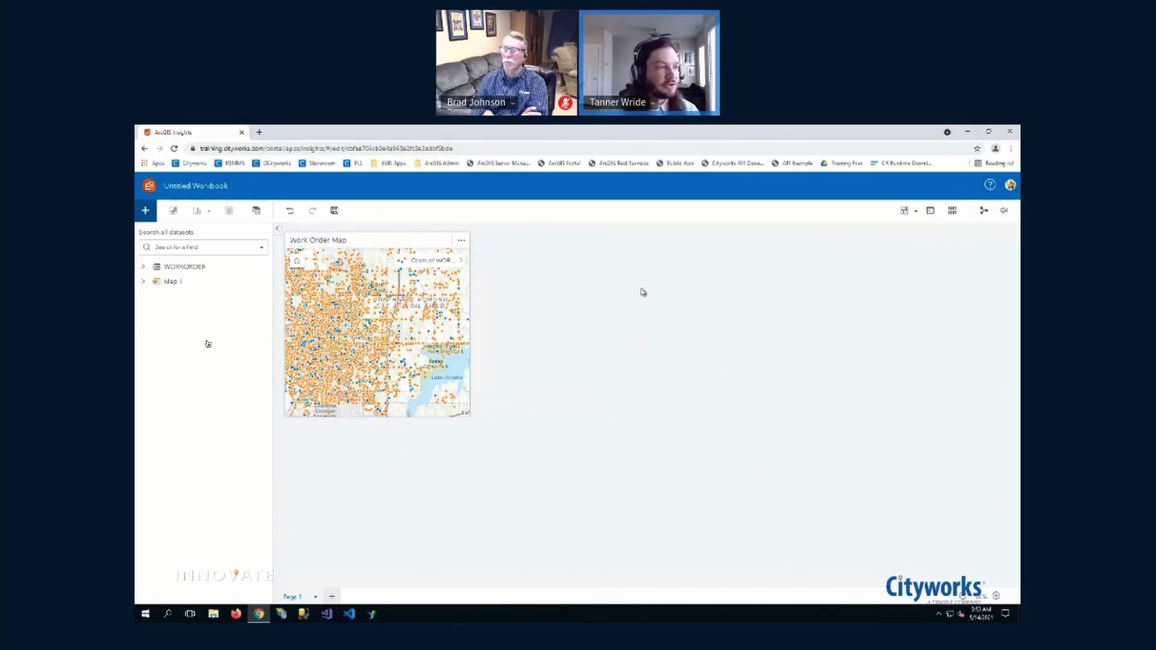
- Find the STATUS field of WORKORDER by searching for status, and add it beside the map as a summary table
left_click(143, 268)
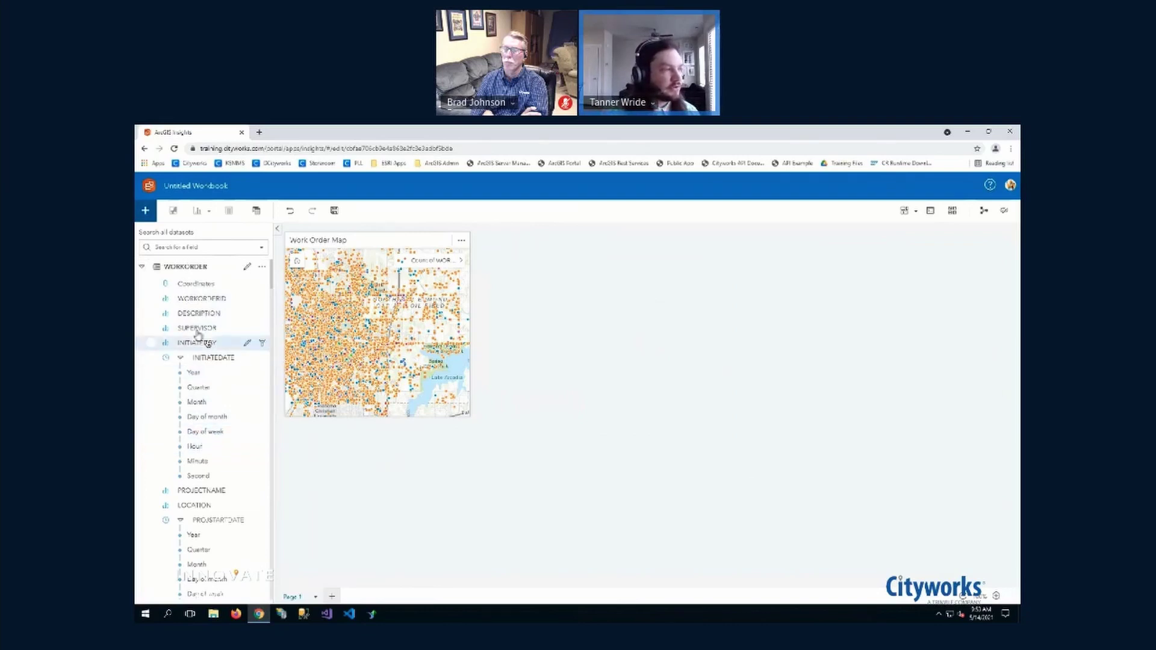
left_click(202, 247)
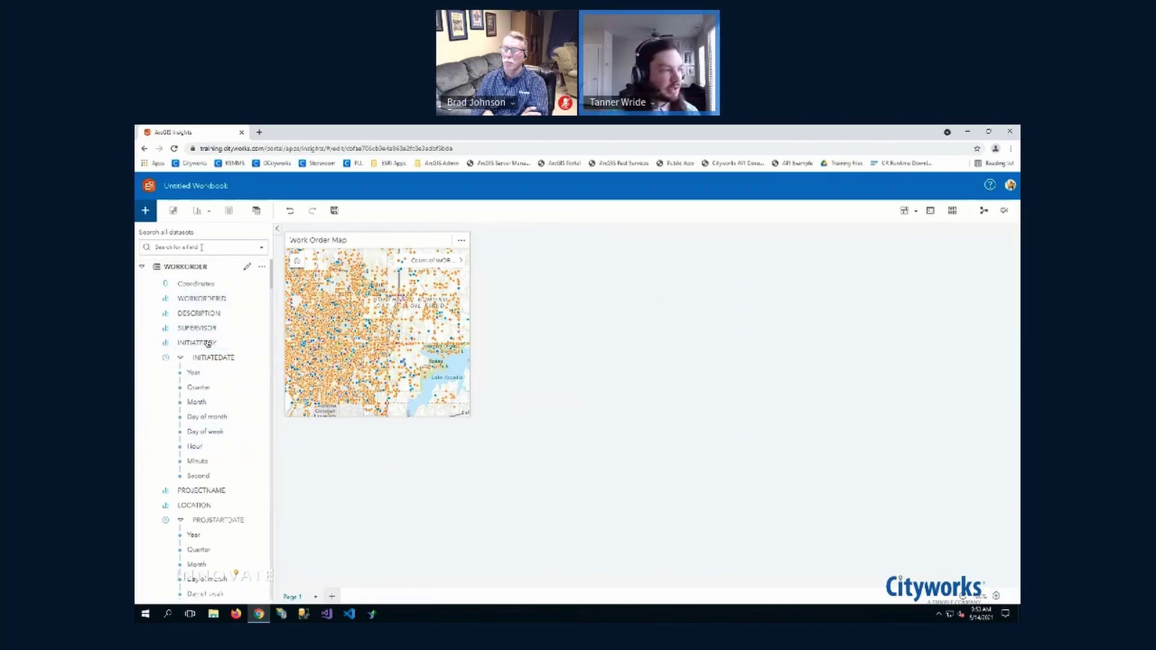
type("status")
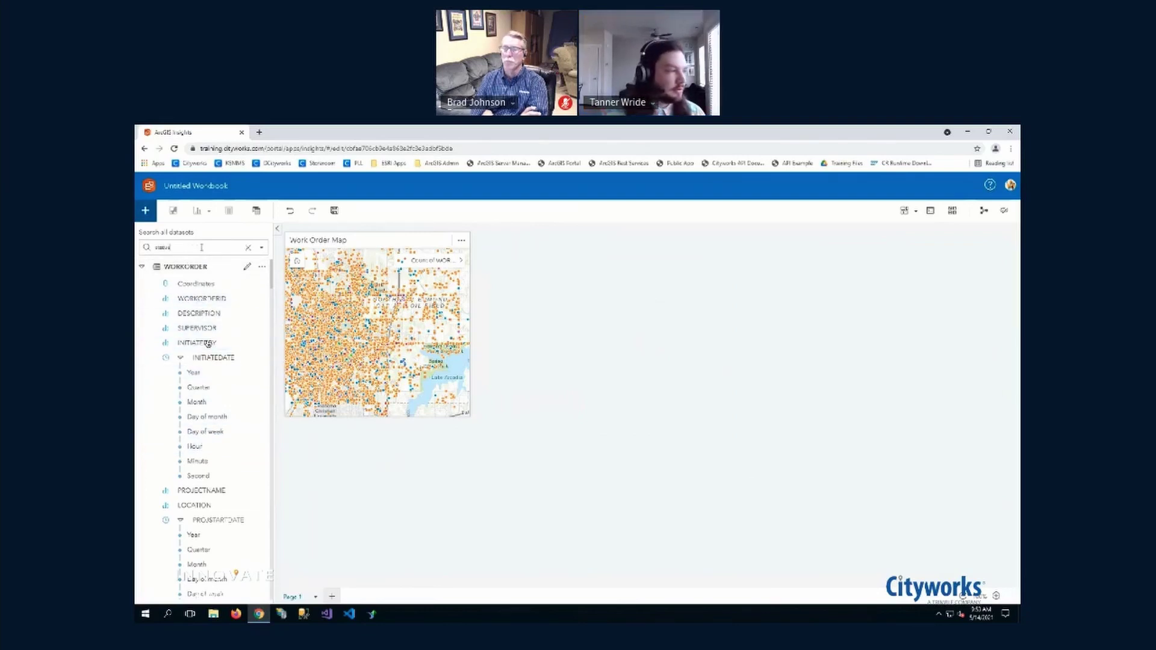
left_click(191, 284)
left_click_drag(191, 284, 616, 270)
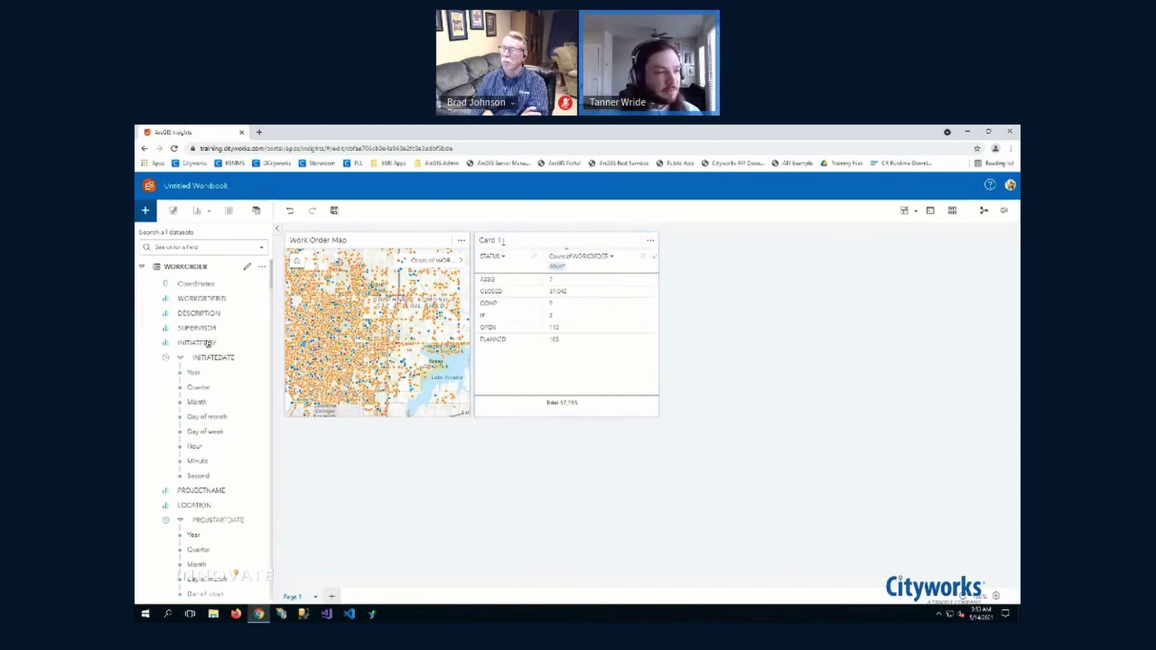
- Rename the summary table card as Count of WO Status
left_click(509, 244)
type("C")
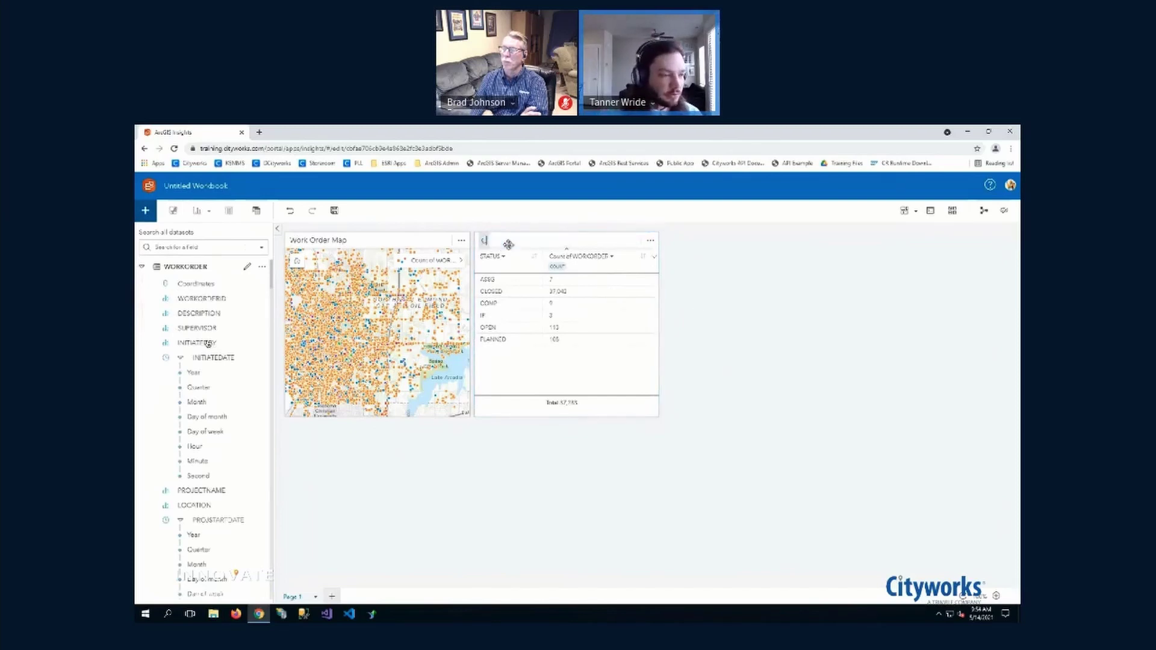
type("ount of")
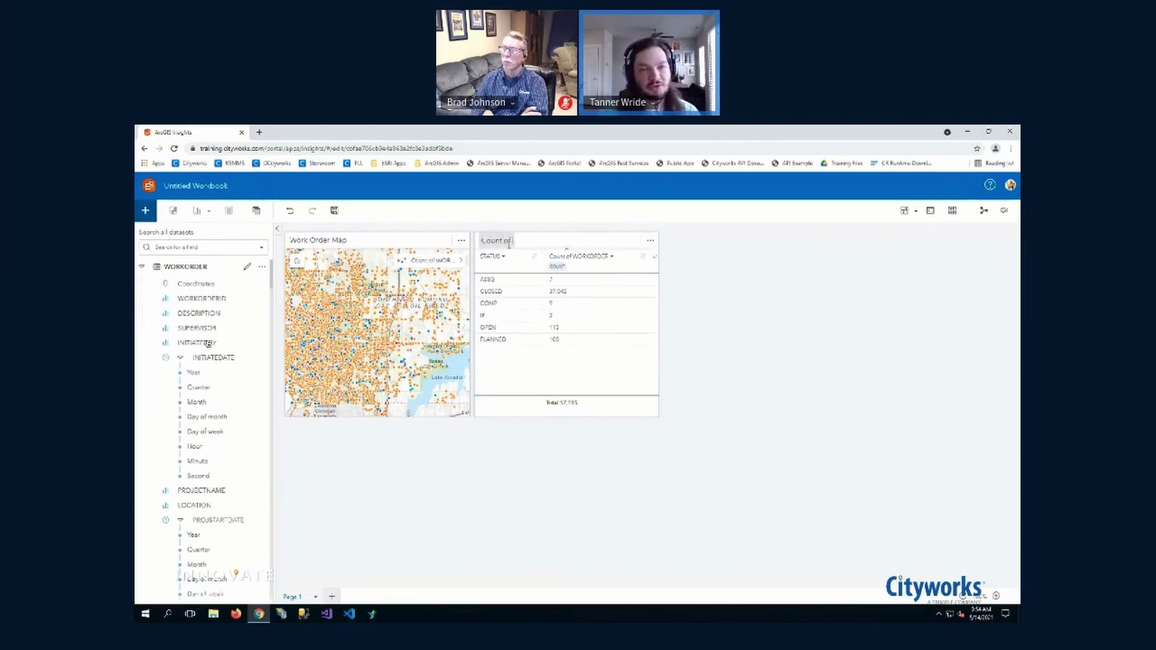
type(" WO Status")
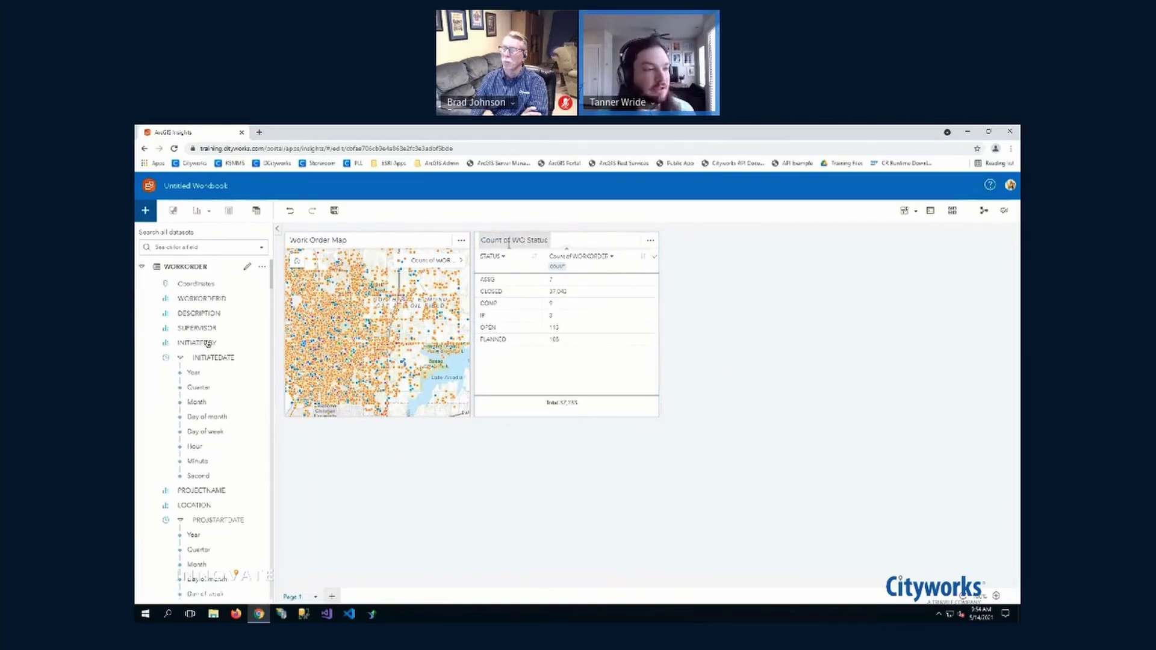
key("Return")
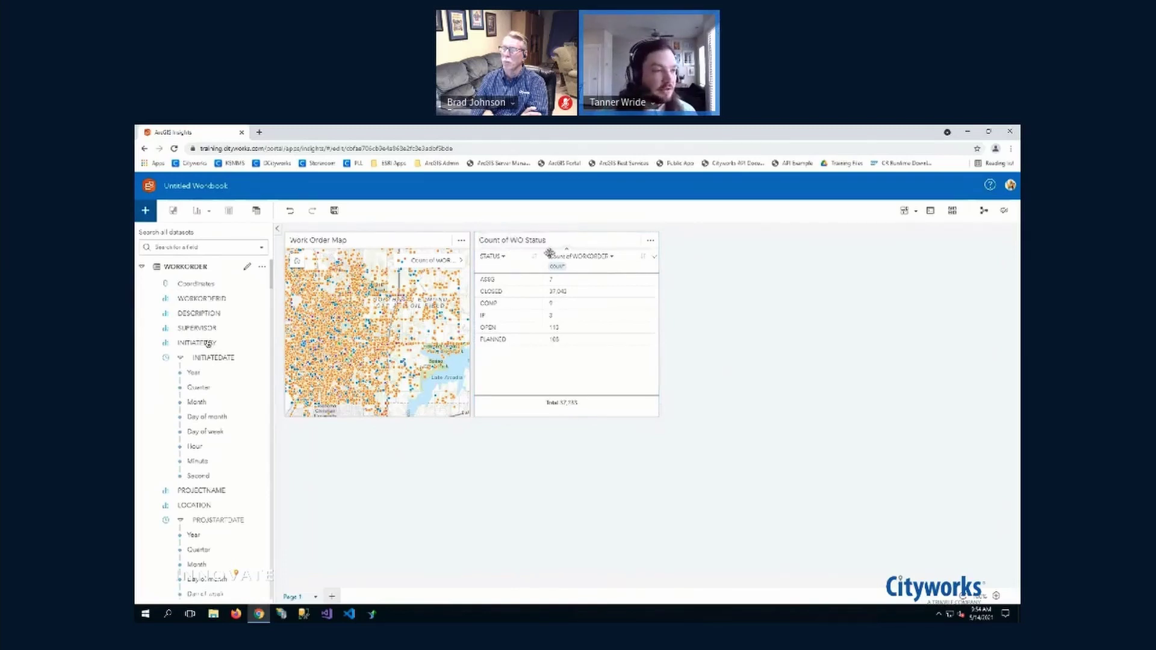
- Select the OPEN row and the first status row of Count of WO Status in turn, examining the matching work orders on the map
left_click(560, 329)
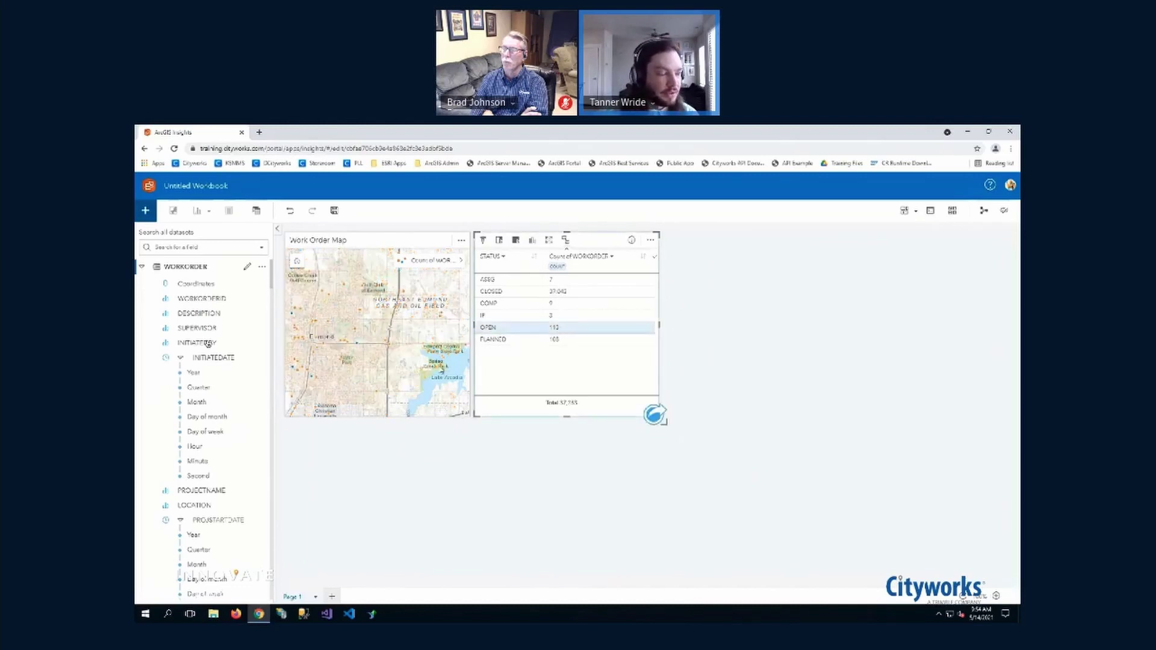
left_click(347, 367)
scroll(396, 383, "up", 3)
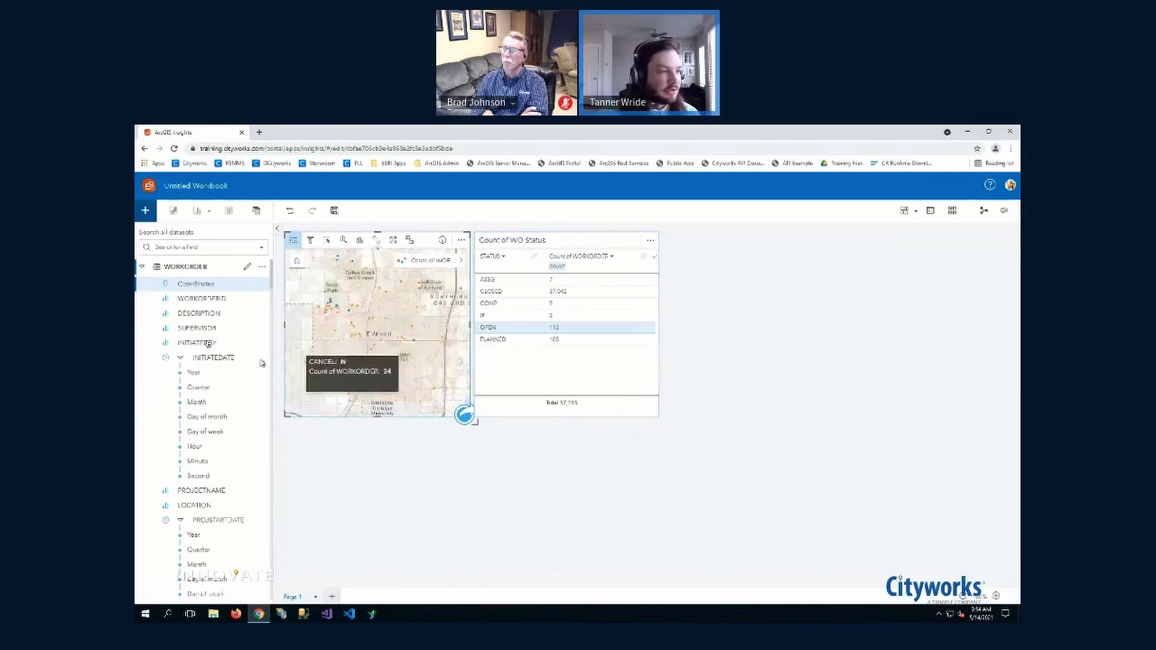
left_click(525, 342)
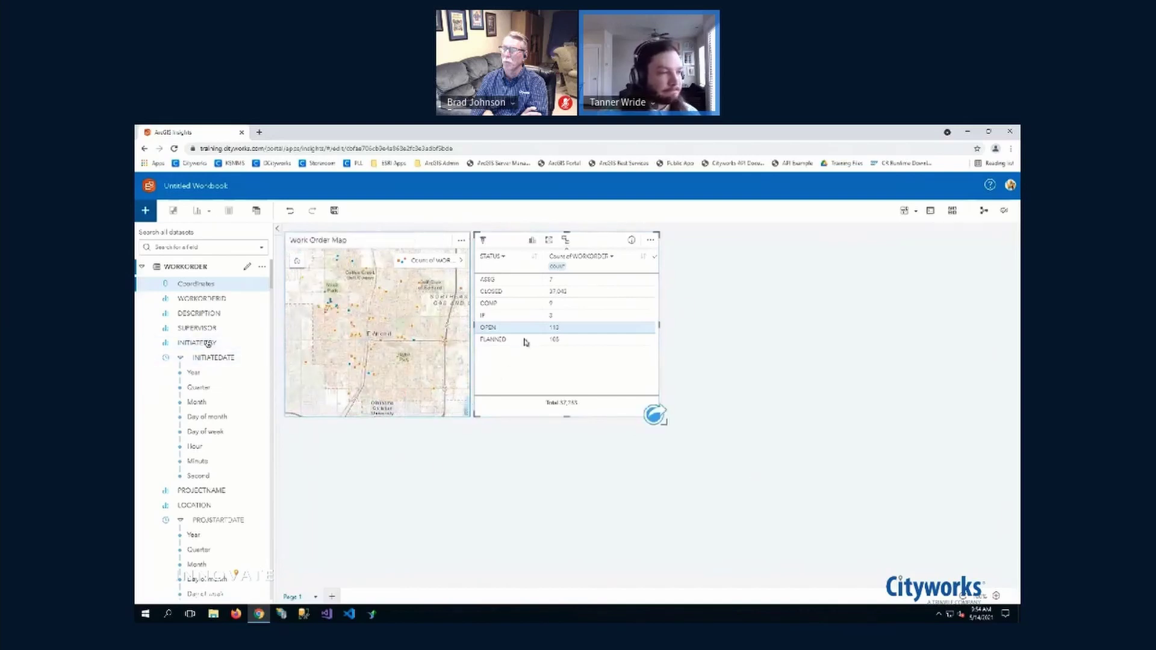
left_click(536, 284)
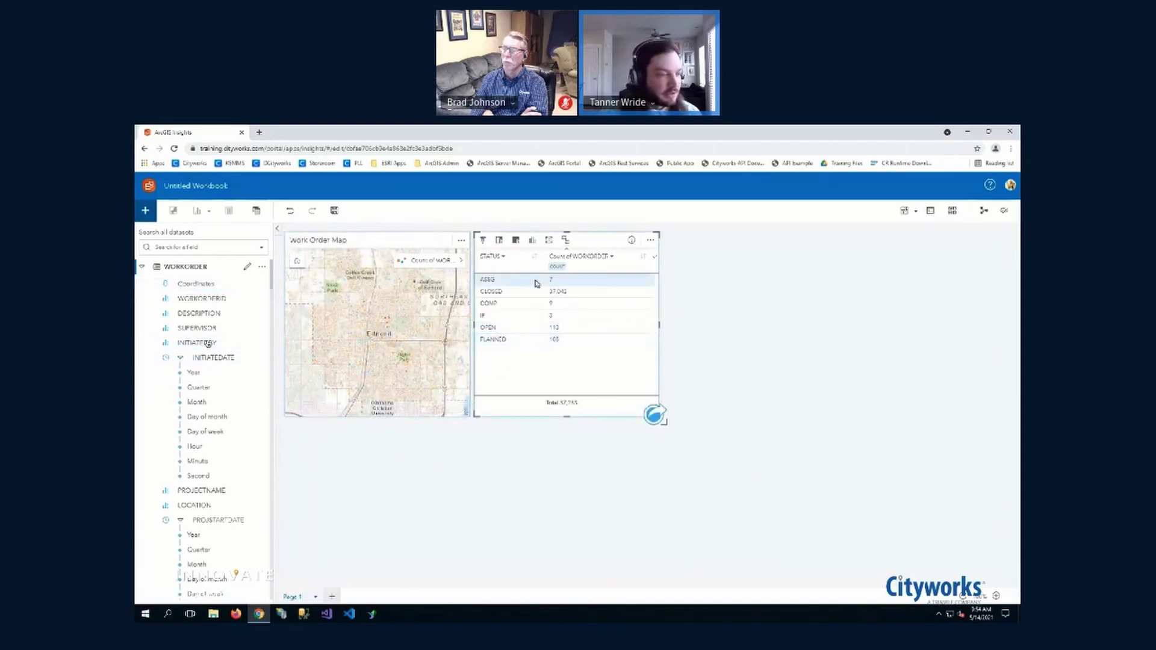
left_click(714, 301)
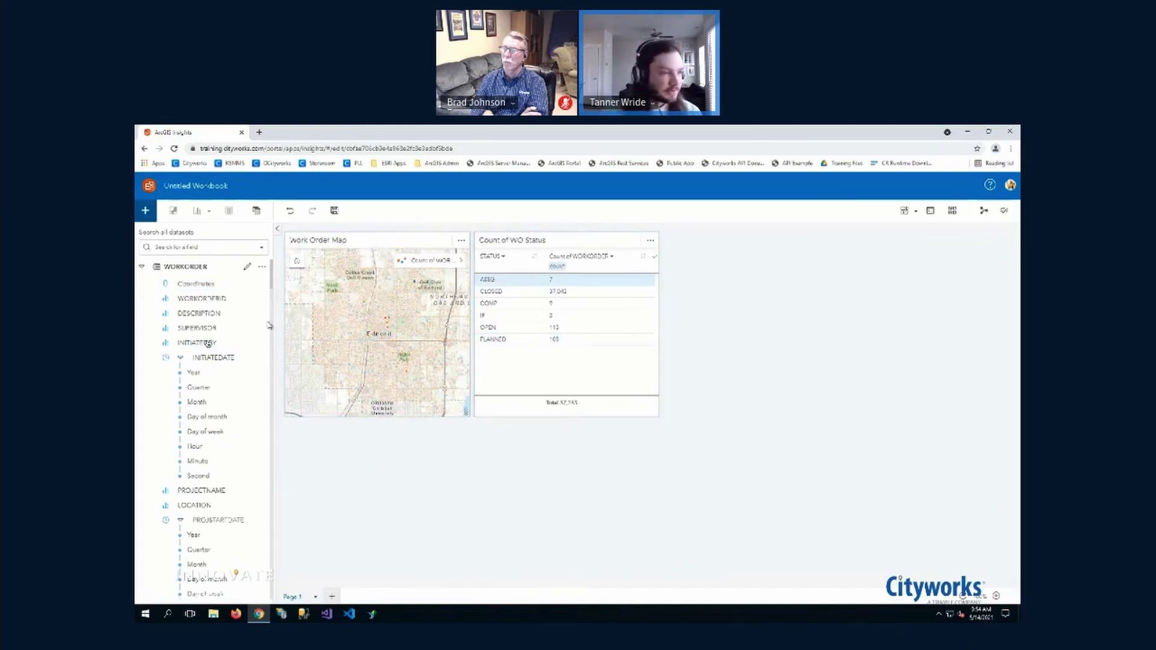
- Find the PRIORITY field of WORKORDER by searching for Priority, add it below the map as a bubble chart, and test selecting its bubbles
left_click(196, 247)
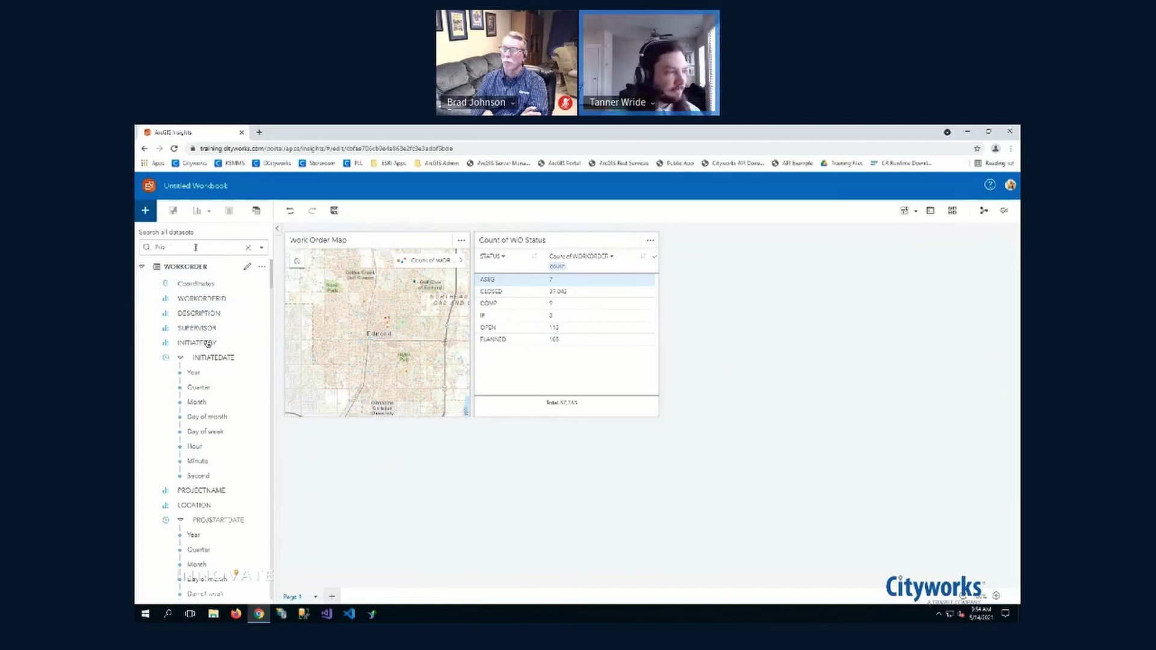
type("Priority")
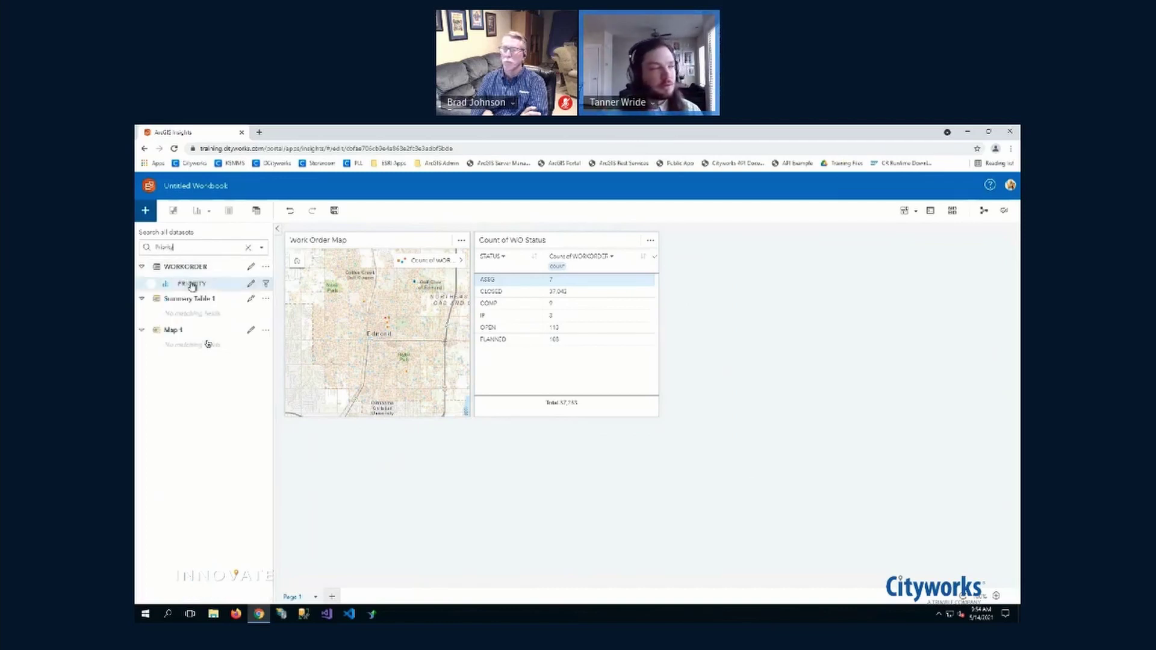
left_click_drag(191, 287, 371, 533)
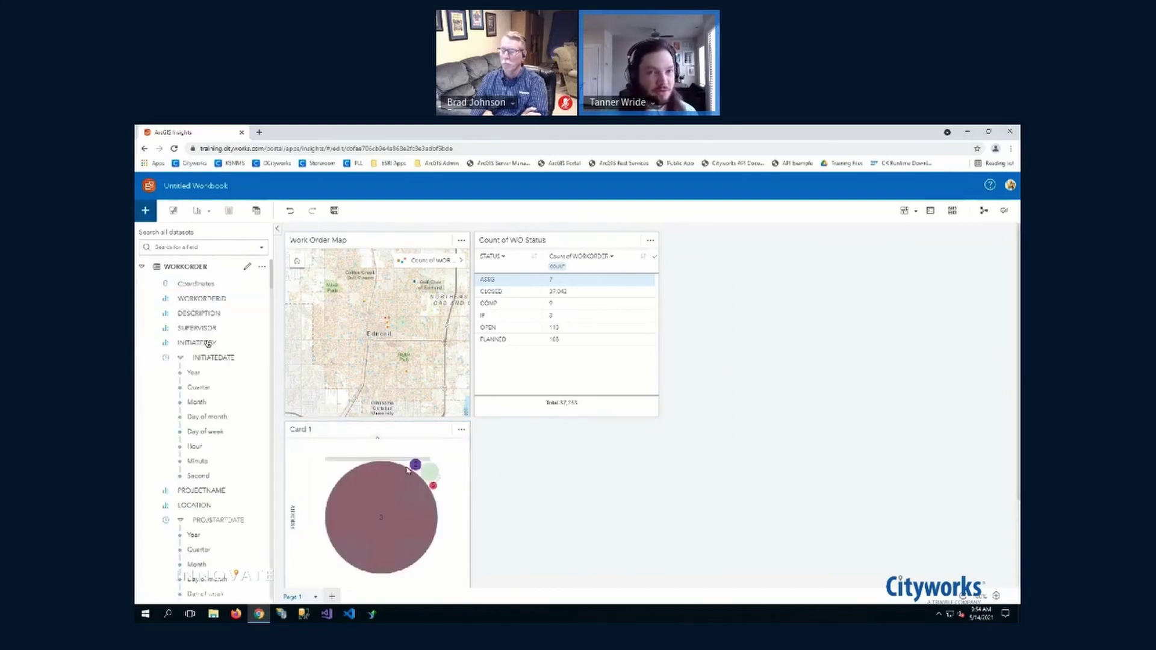
left_click(415, 466)
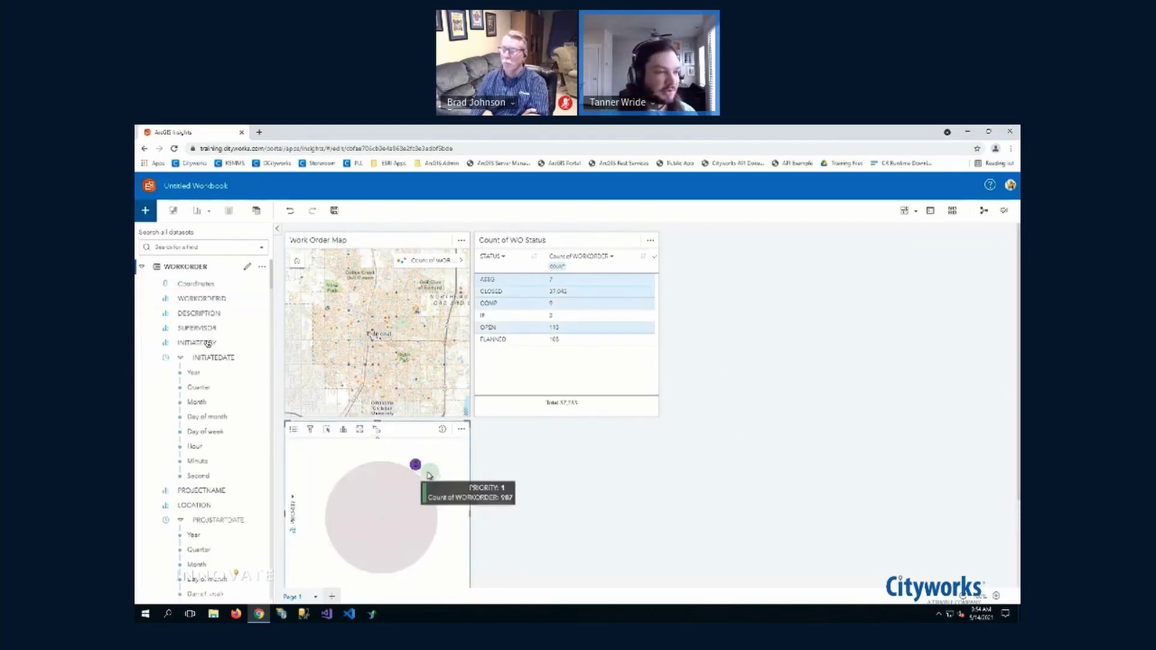
left_click(399, 497)
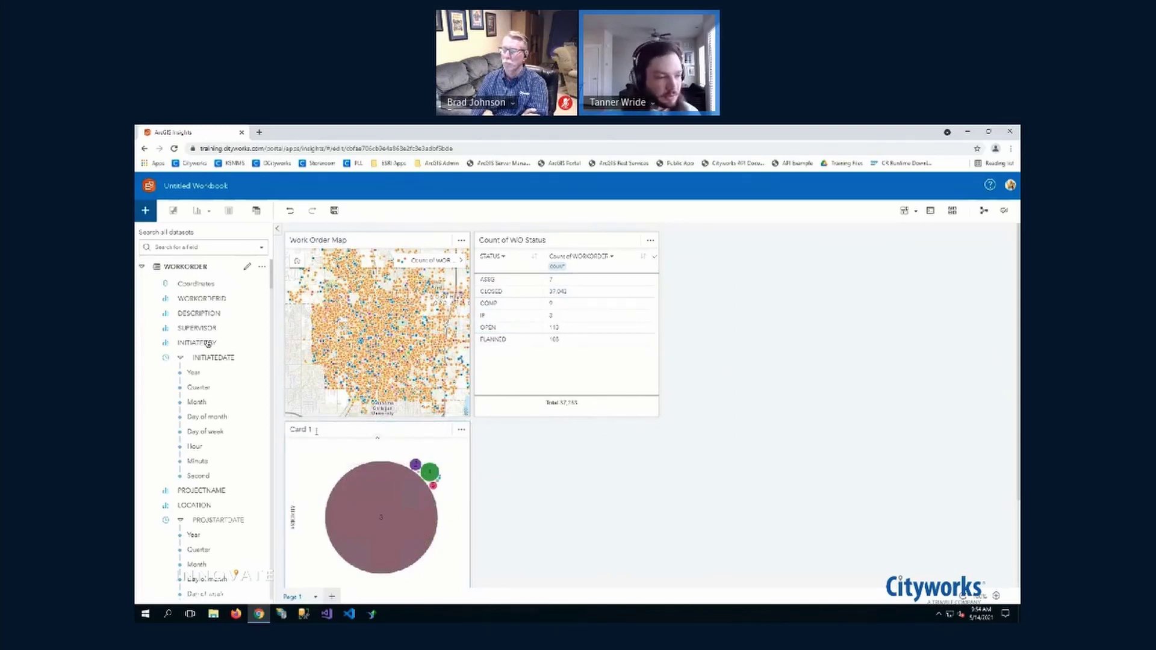
- Rename the new bubble chart card as WO Priority
left_click(316, 431)
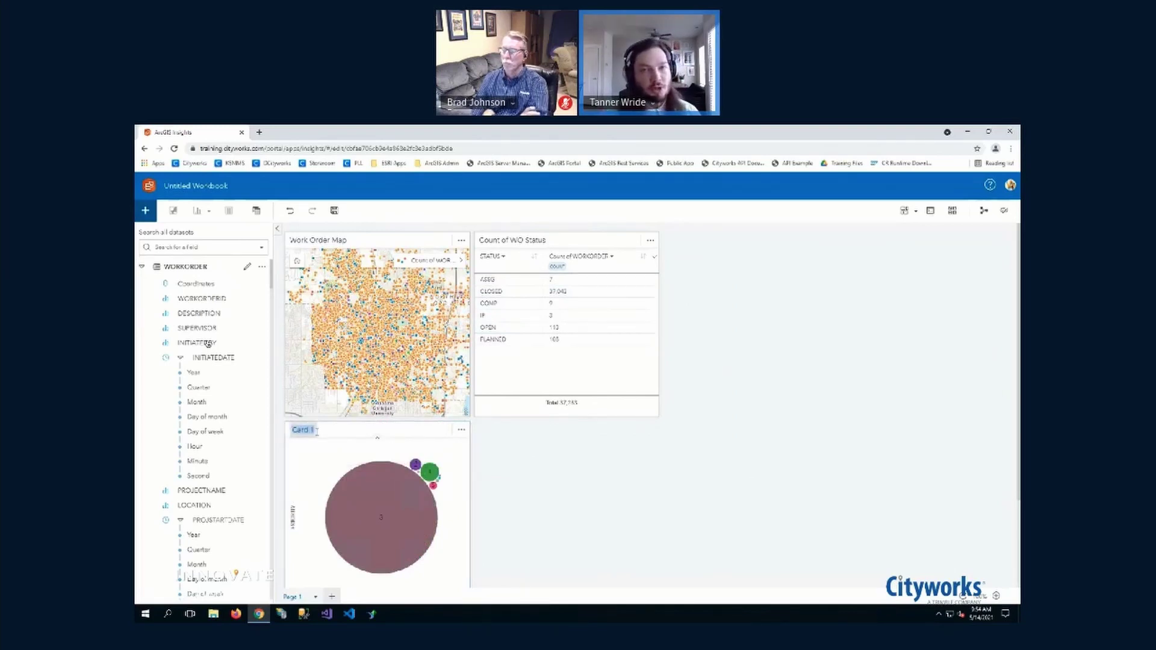
type("WO Priority")
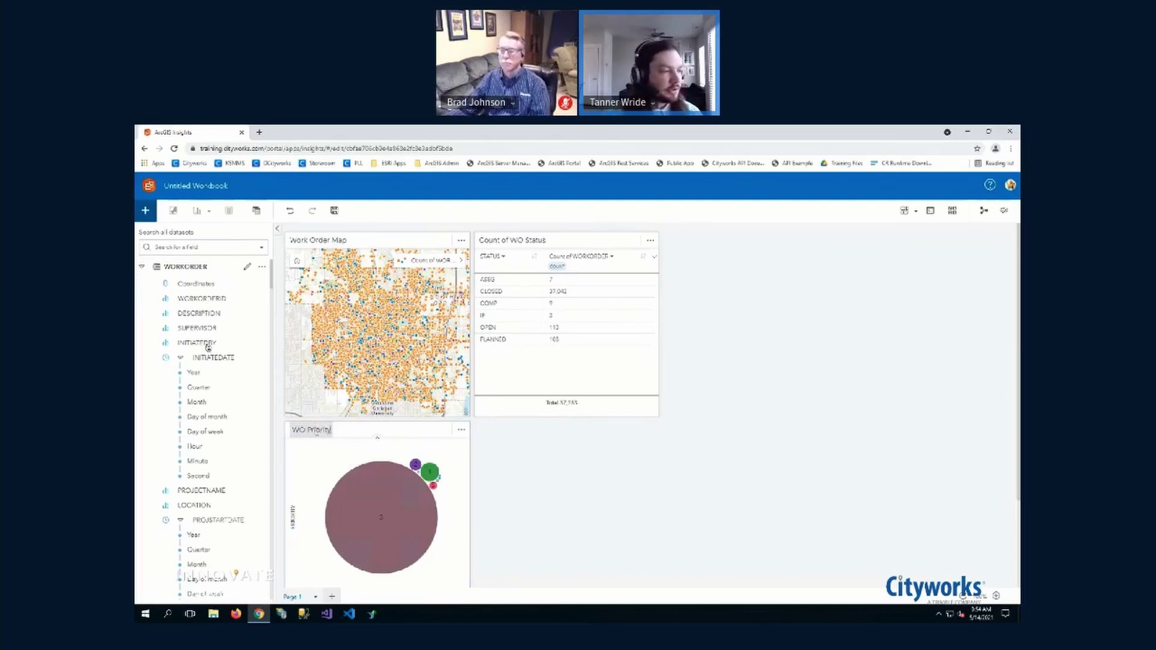
key("Return")
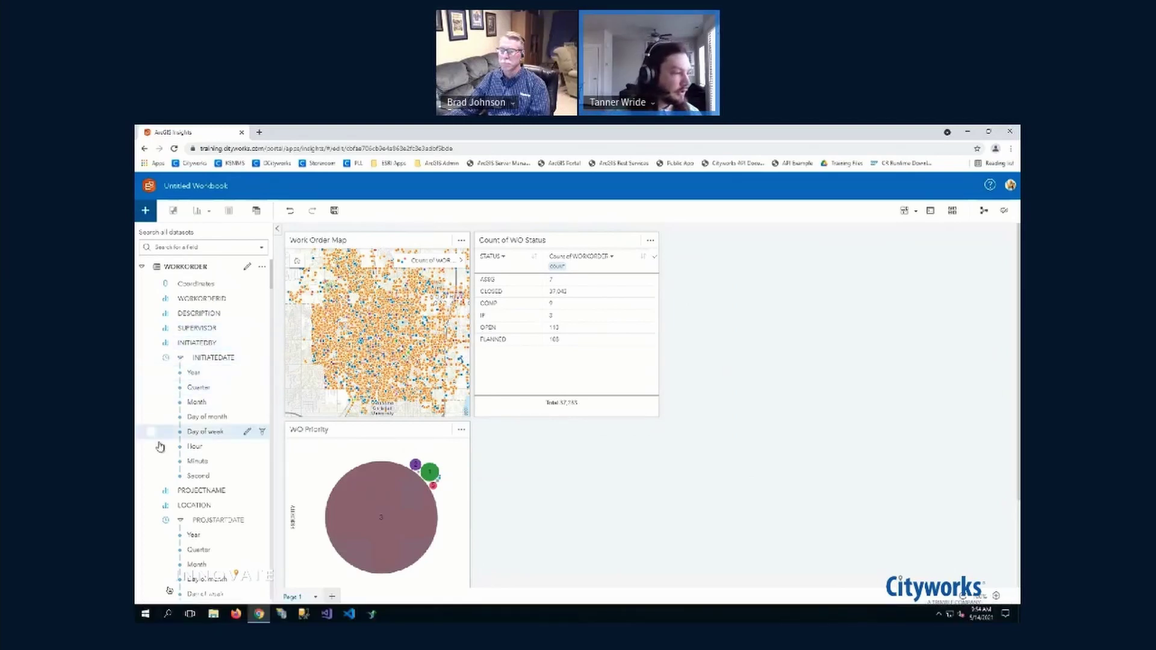
- Examine the field type options of NUMDAYSBEFORE and the Measure and Distribution chart types available for it
scroll(161, 446, "down", 6)
scroll(161, 447, "down", 6)
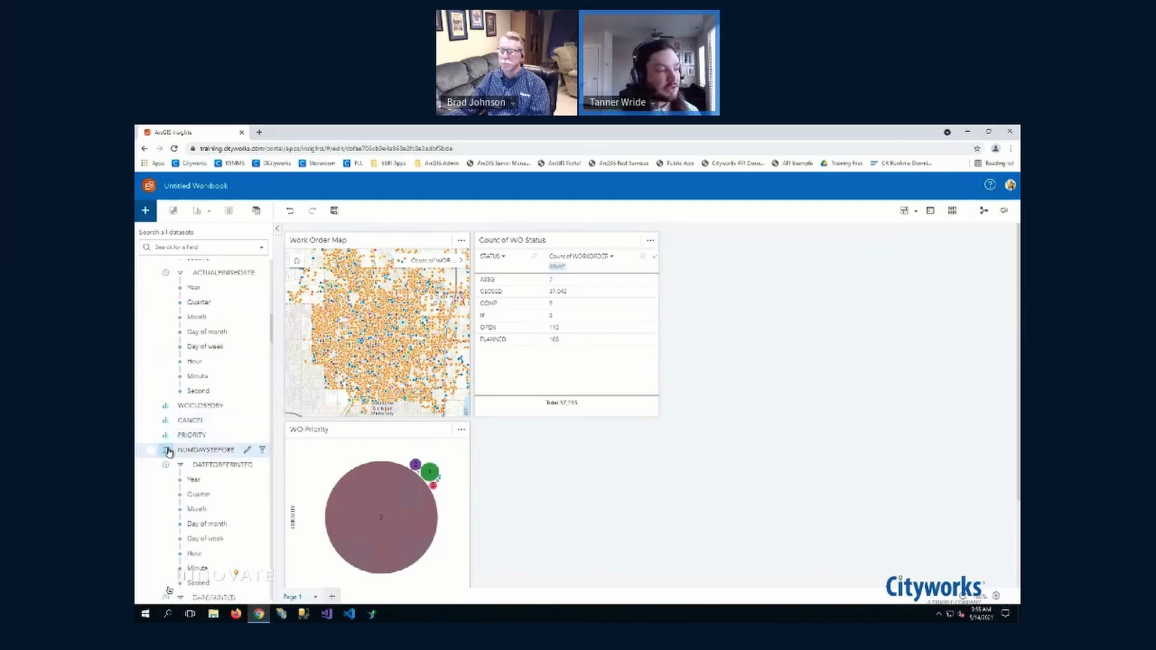
left_click(166, 449)
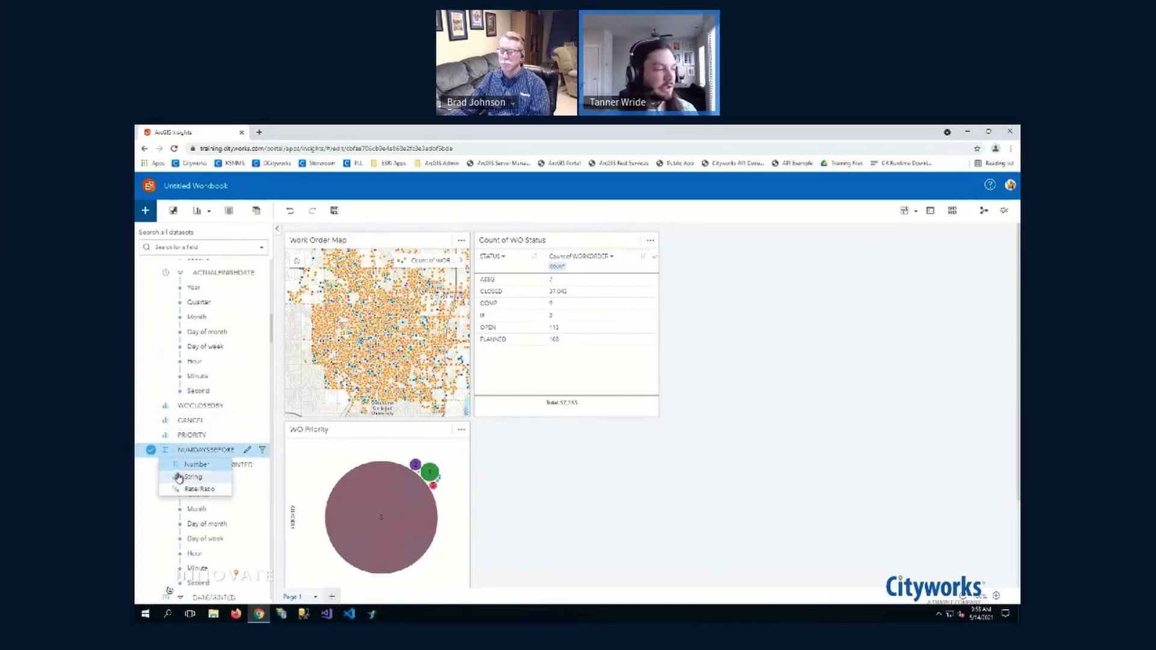
left_click(197, 211)
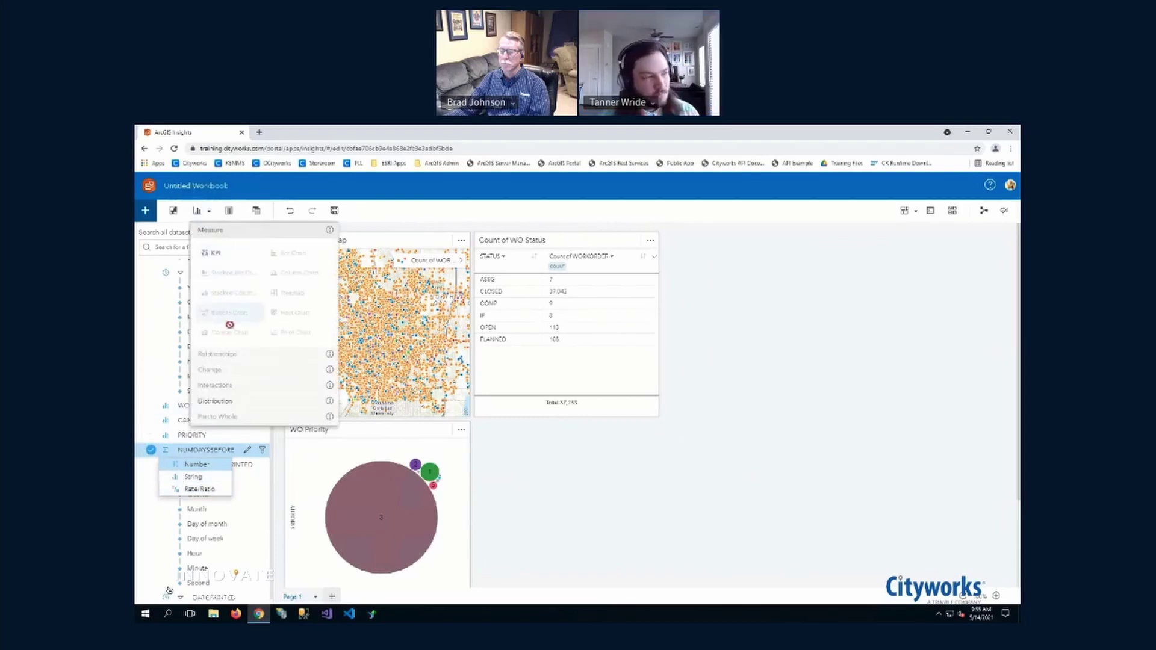
left_click(229, 404)
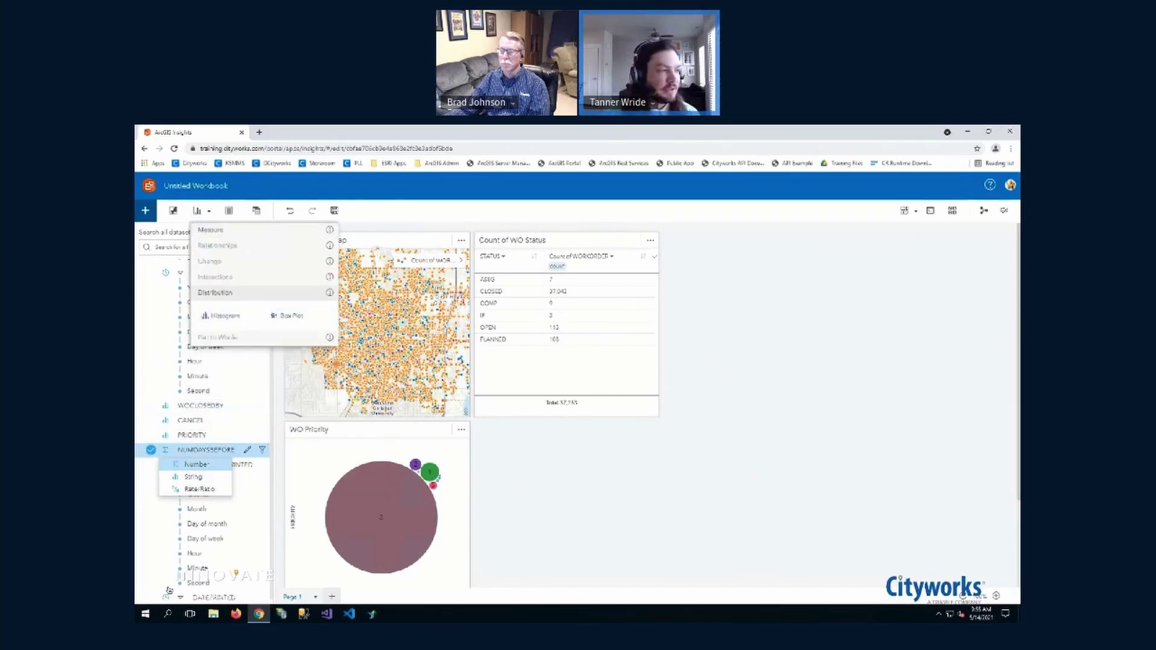
left_click(505, 474)
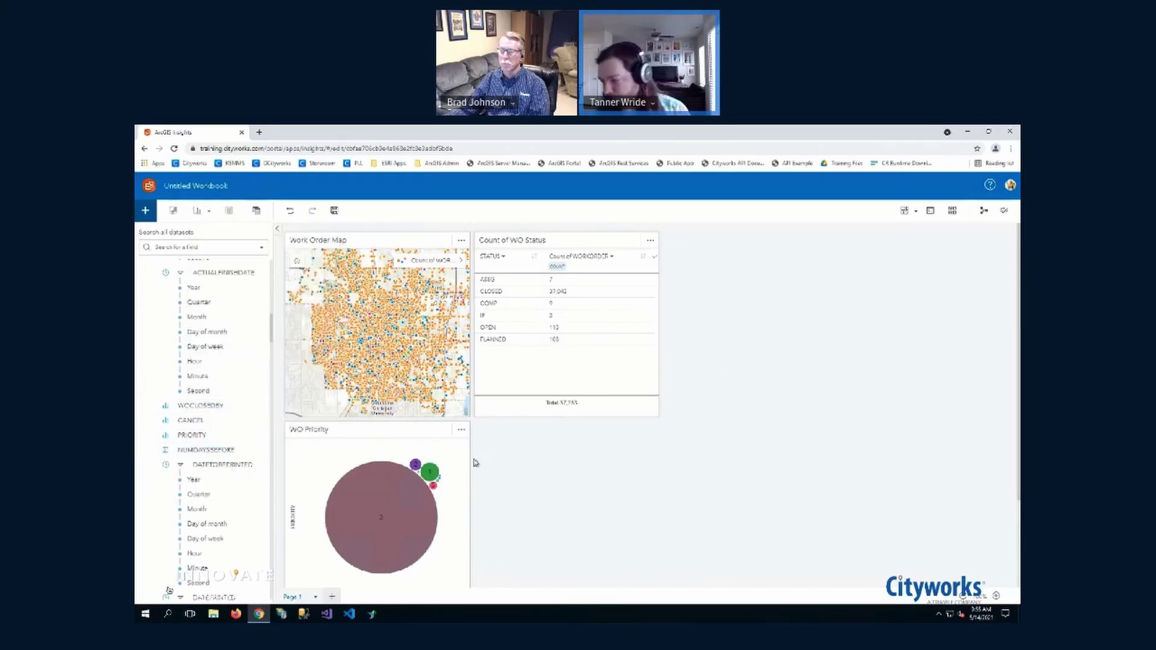
- Add only the AssetCalculationResult layer of Water Mains with High BRE from the Cityworks Training connection to the page
left_click(147, 212)
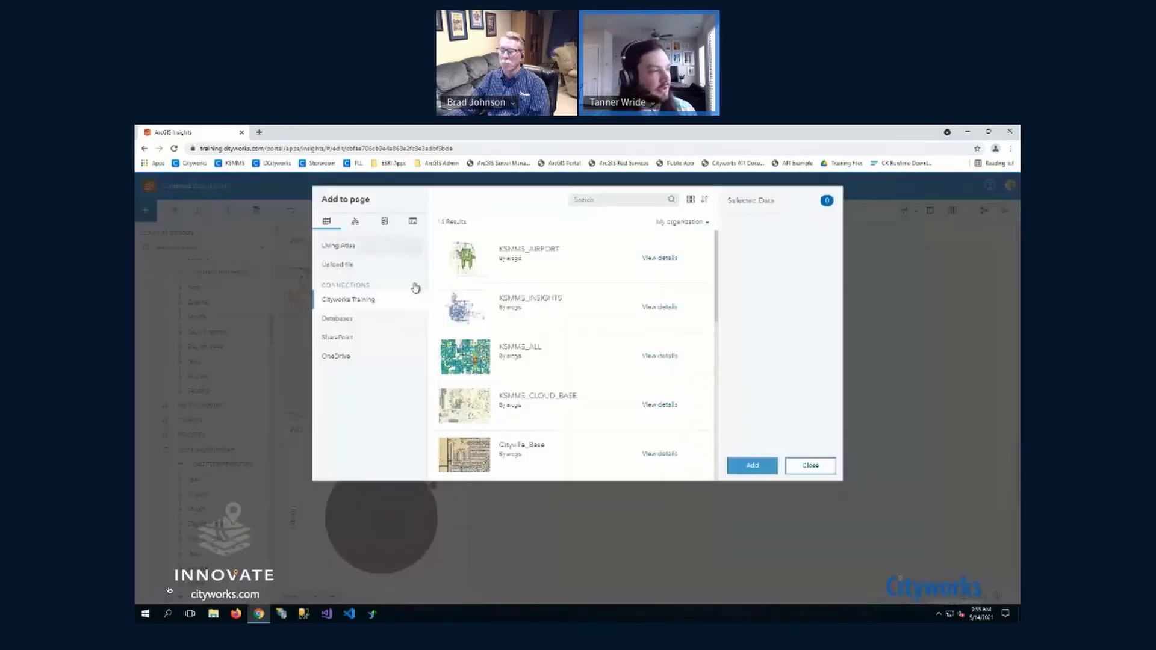
scroll(568, 310, "down", 2)
scroll(568, 313, "down", 5)
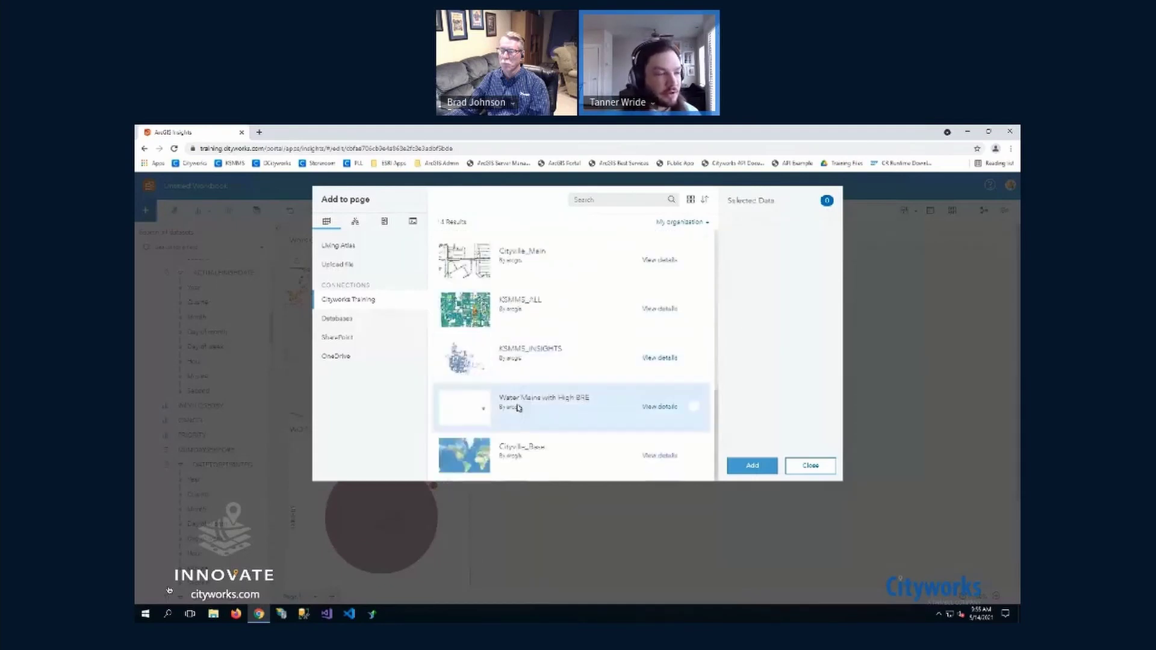
left_click(694, 407)
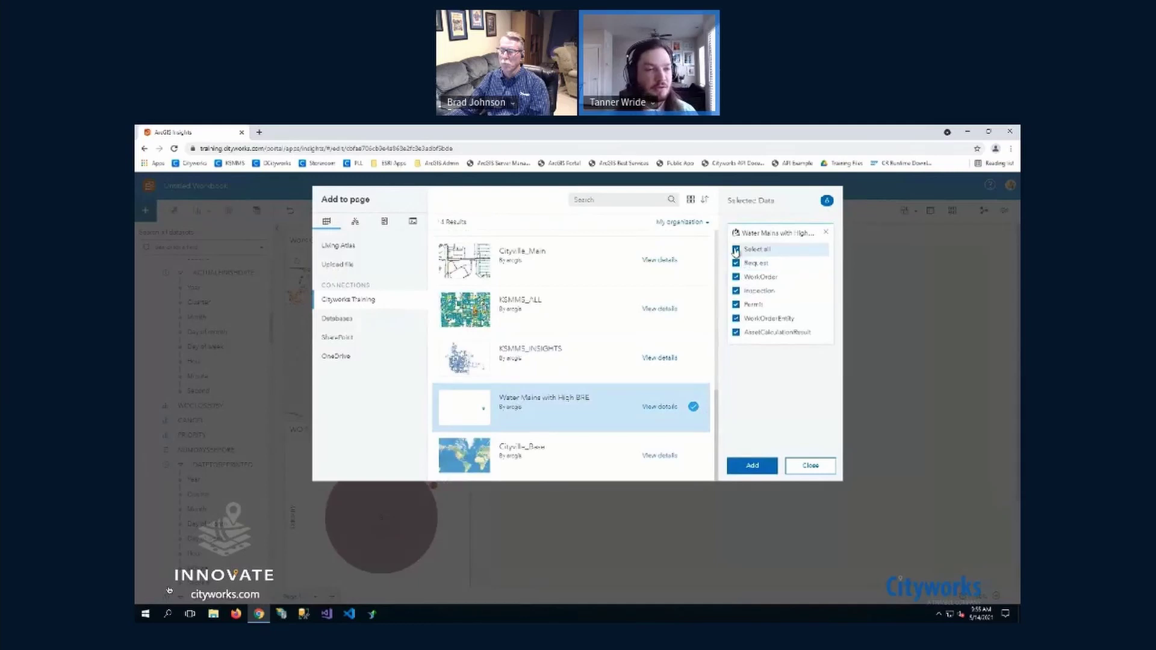
left_click(736, 250)
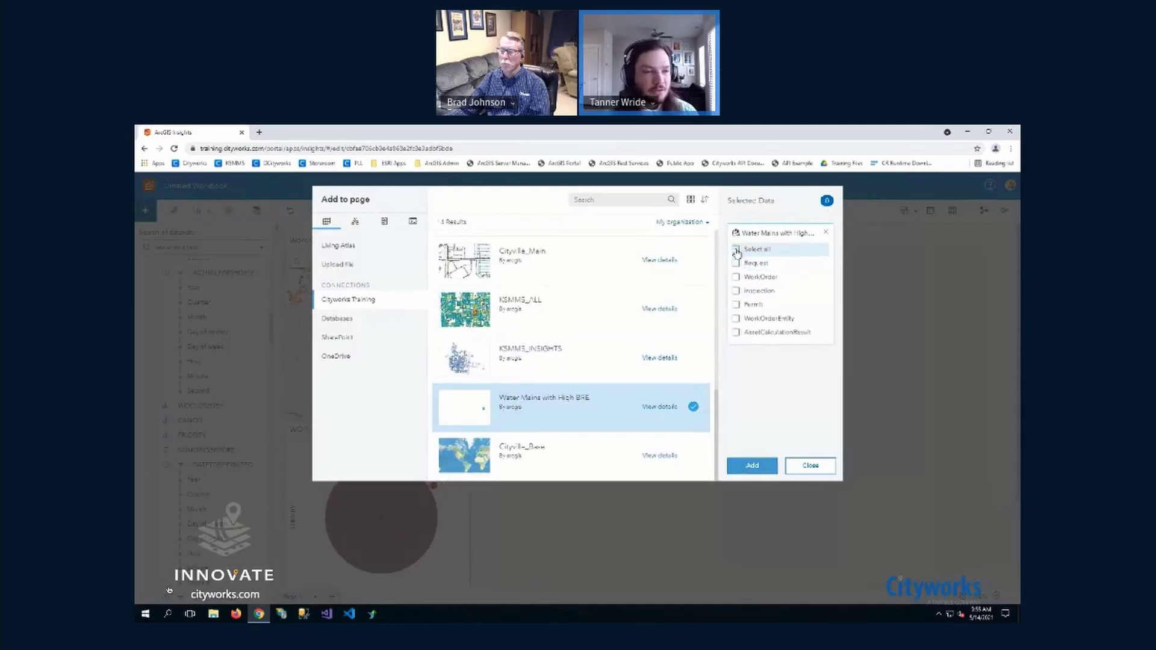
left_click(737, 333)
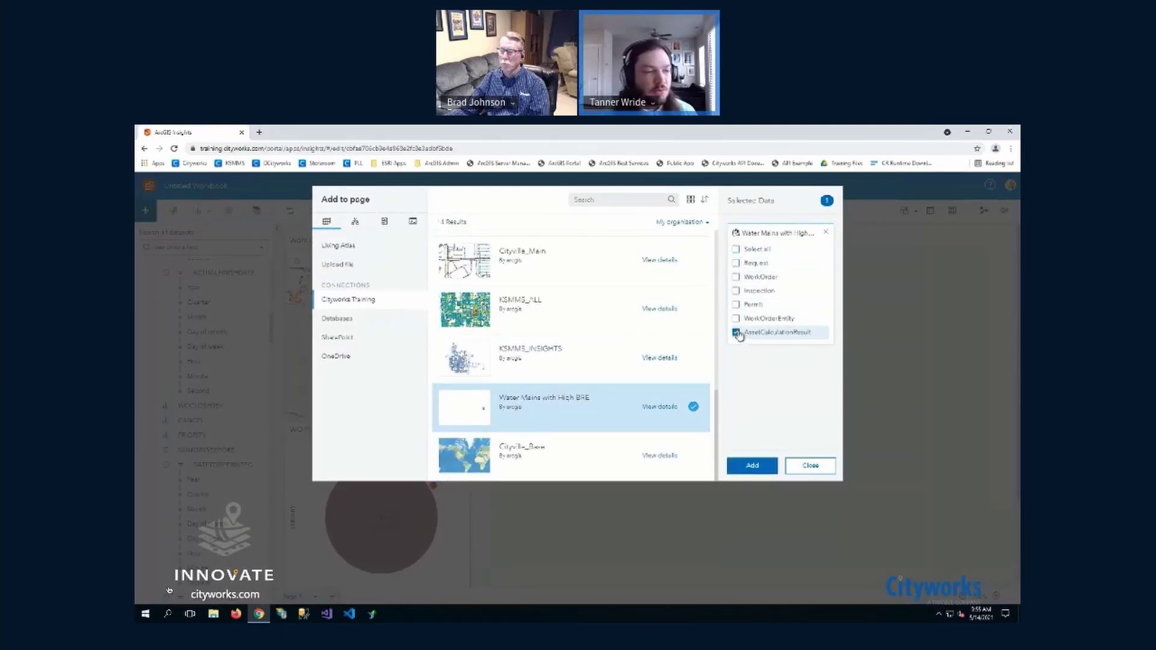
left_click(753, 466)
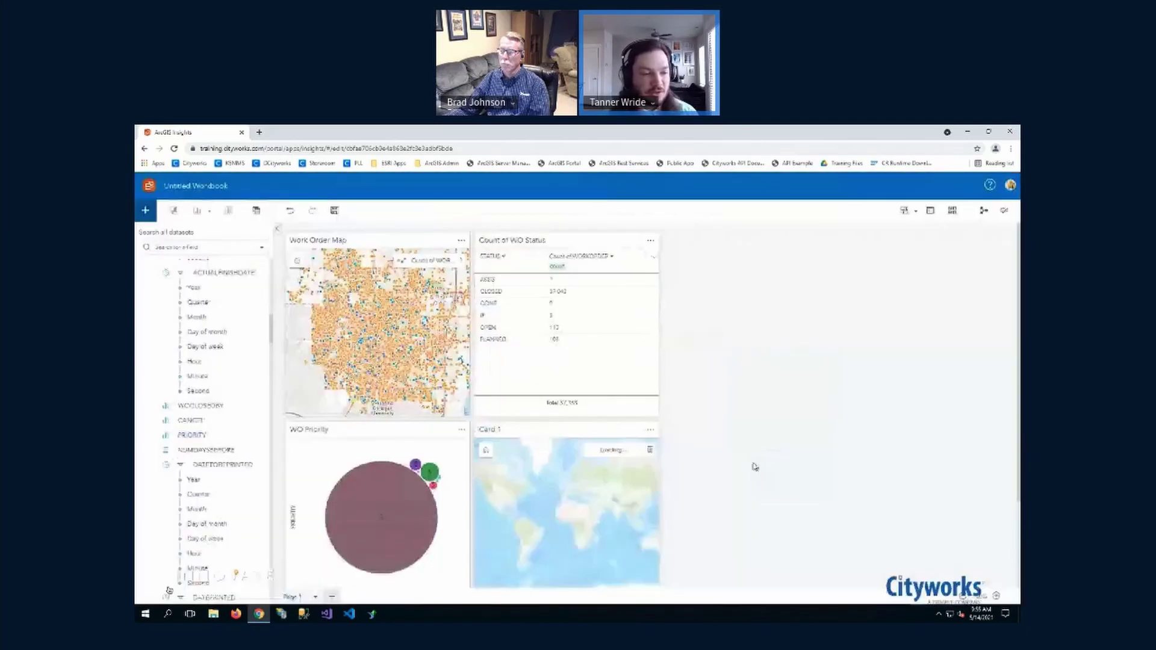
- Rename the new water mains map card as Water Mains High BRE
scroll(750, 437, "down", 1)
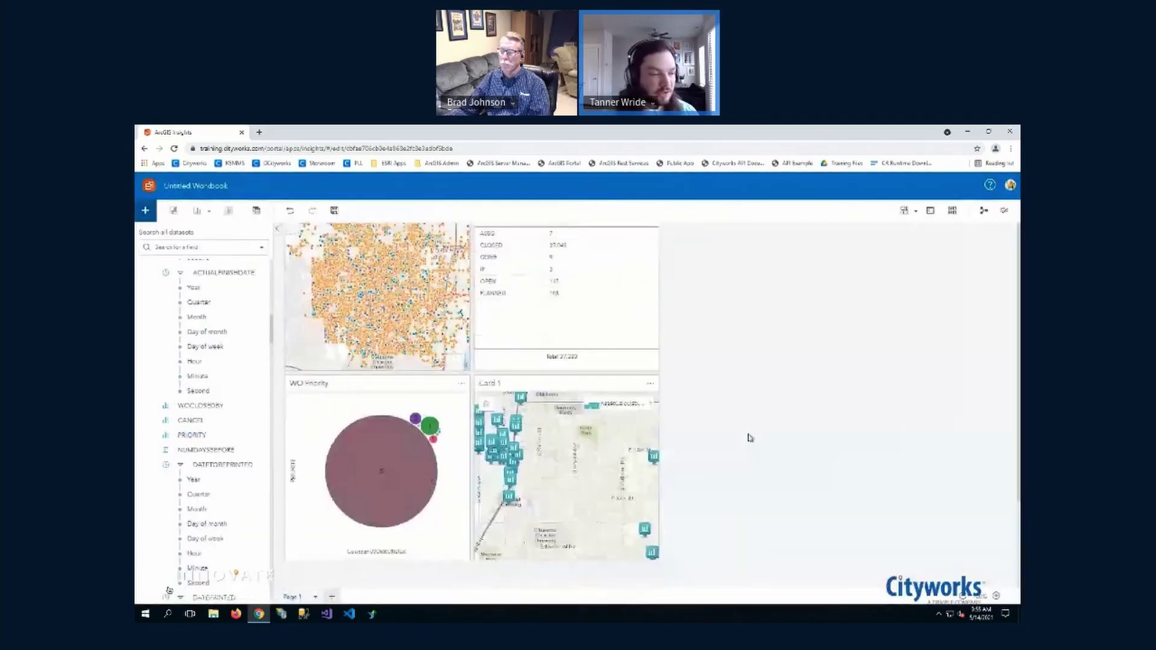
scroll(750, 438, "down", 1)
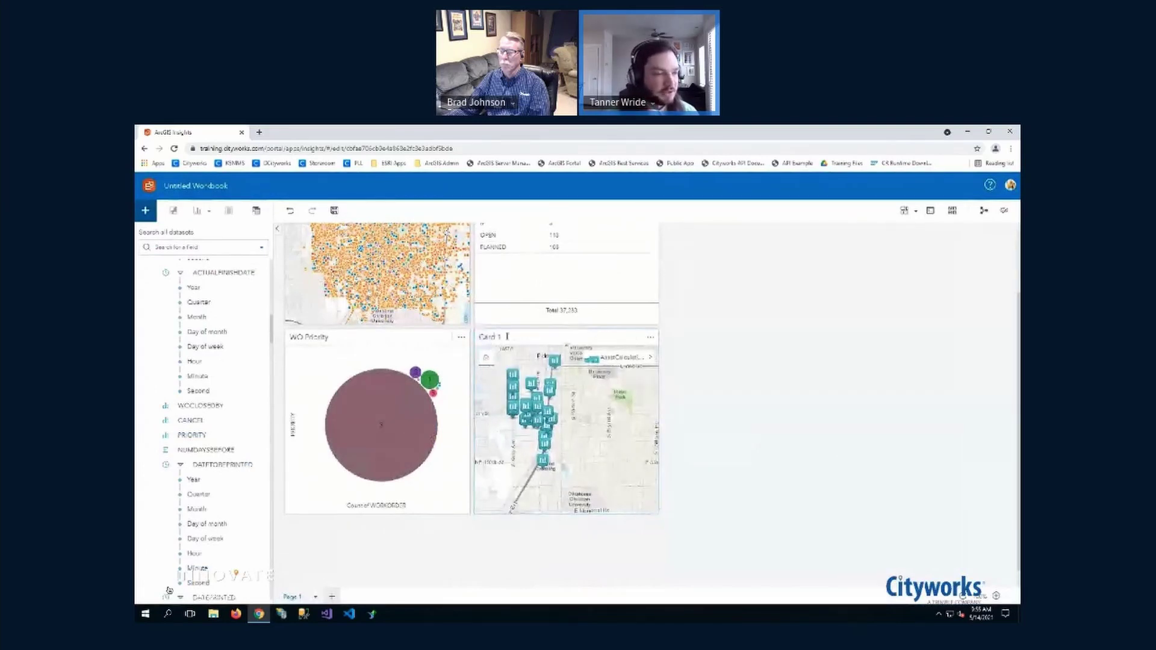
double_click(500, 338)
type("Water")
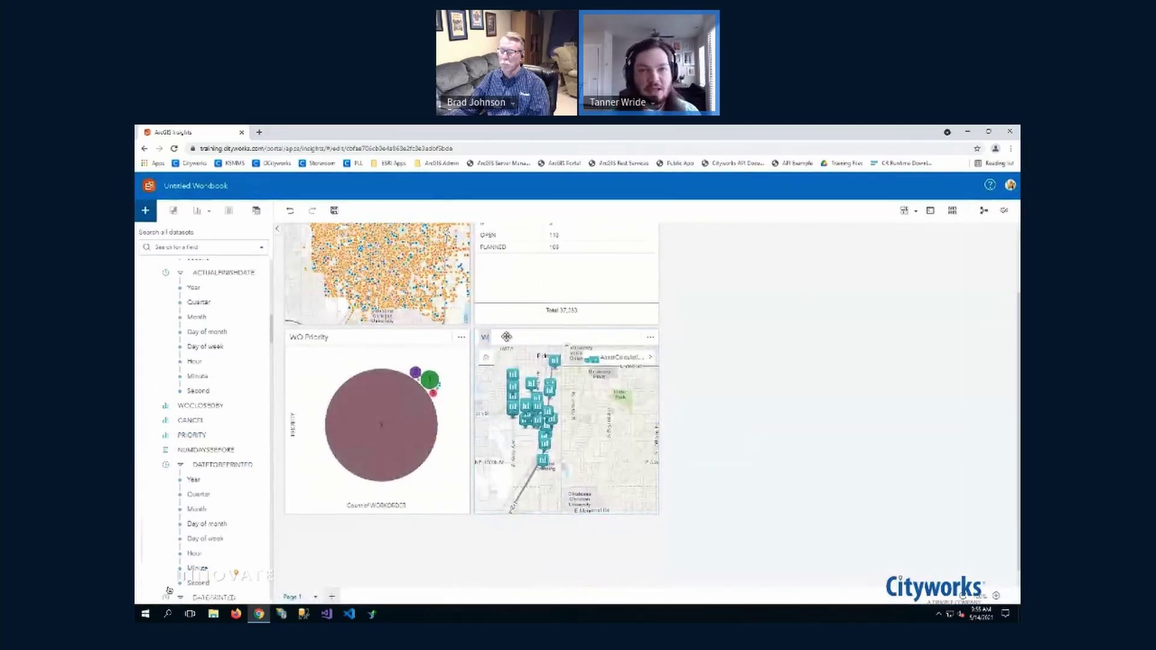
type(" W")
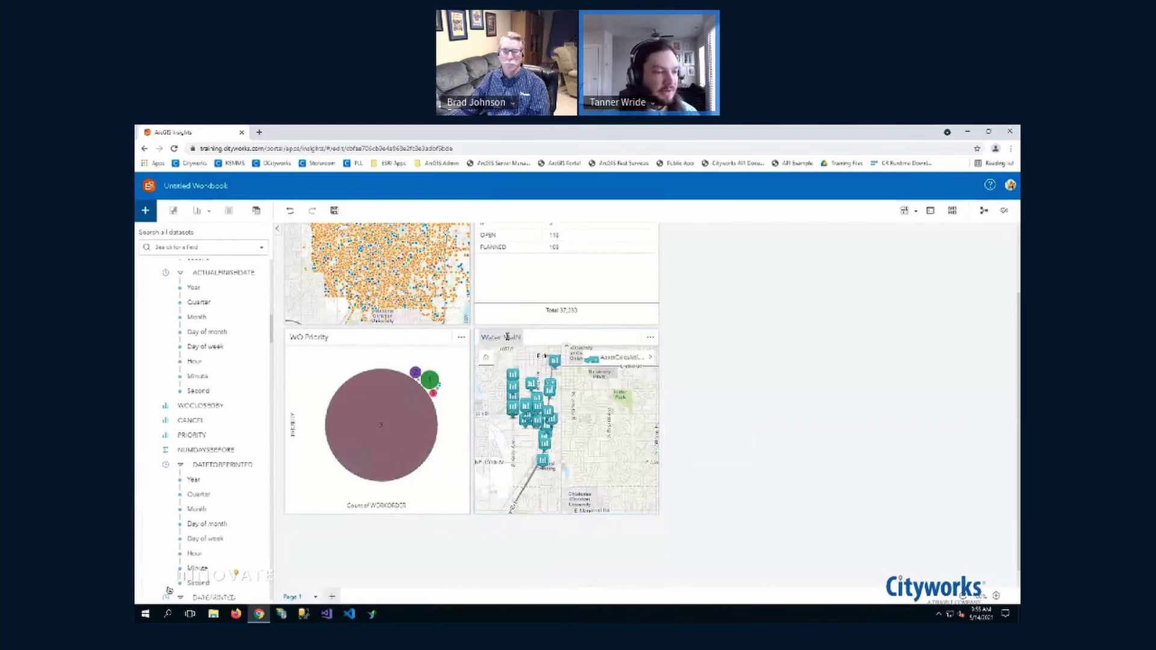
type("ains")
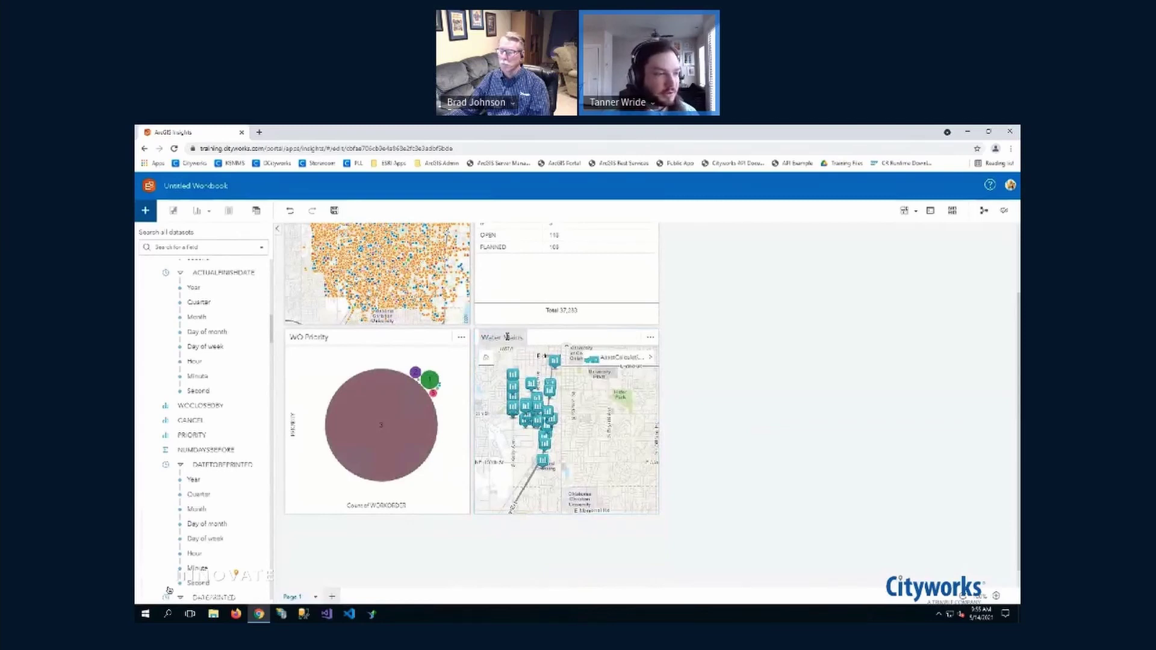
type(" High BRE")
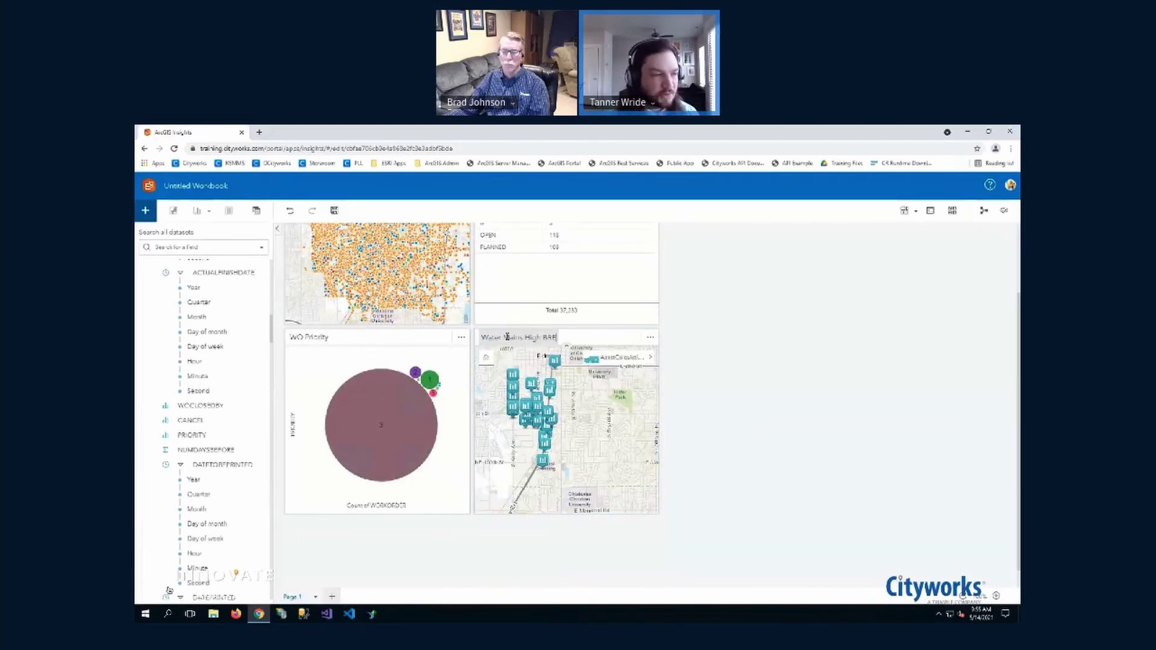
key("Return")
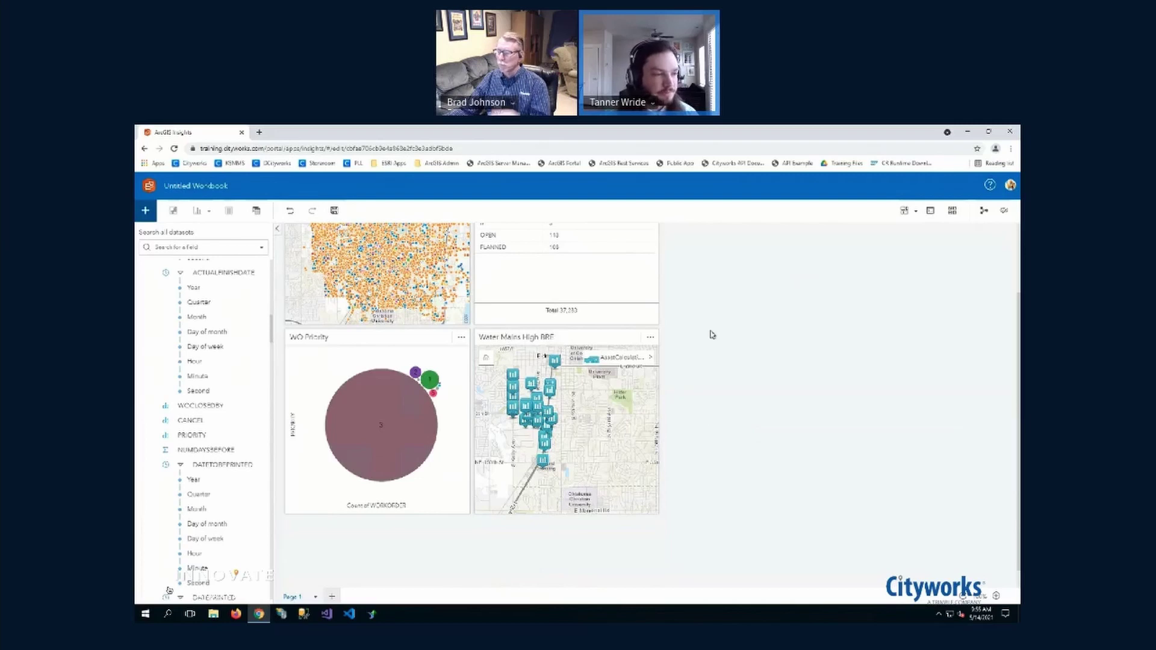
scroll(722, 341, "up", 1)
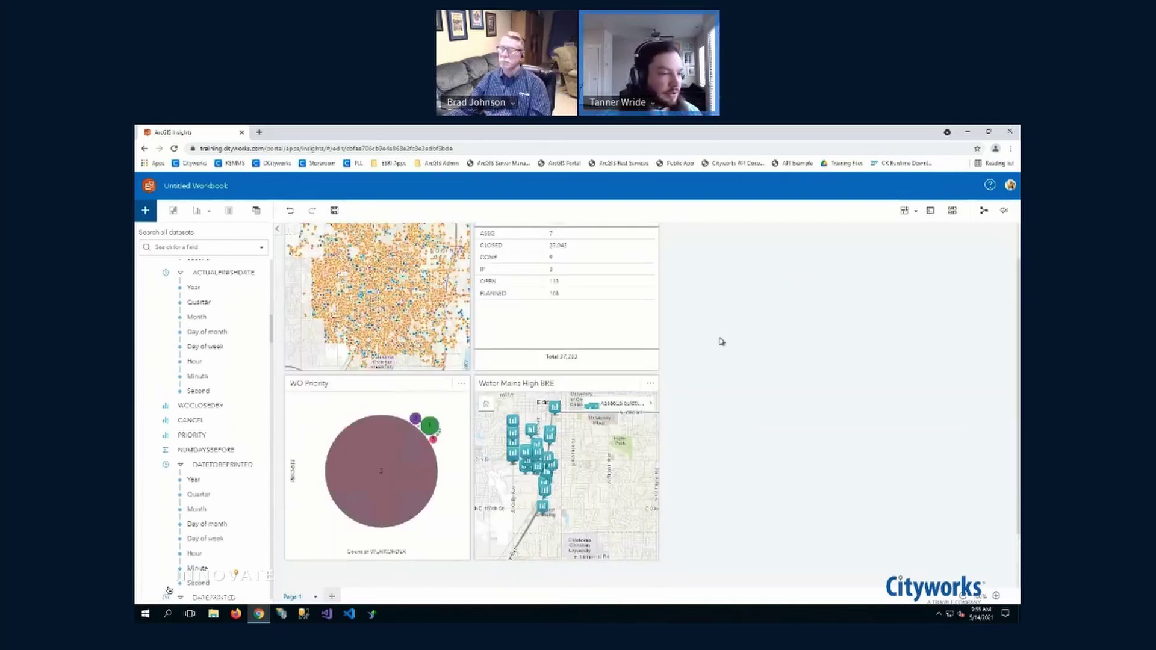
scroll(722, 341, "up", 1)
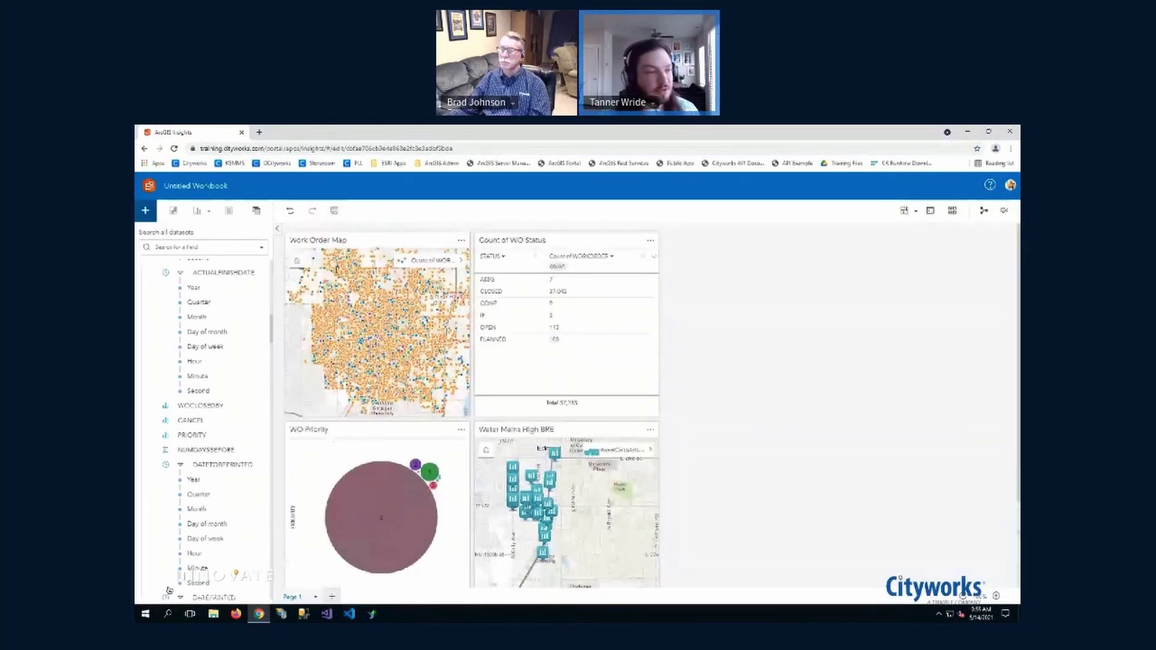